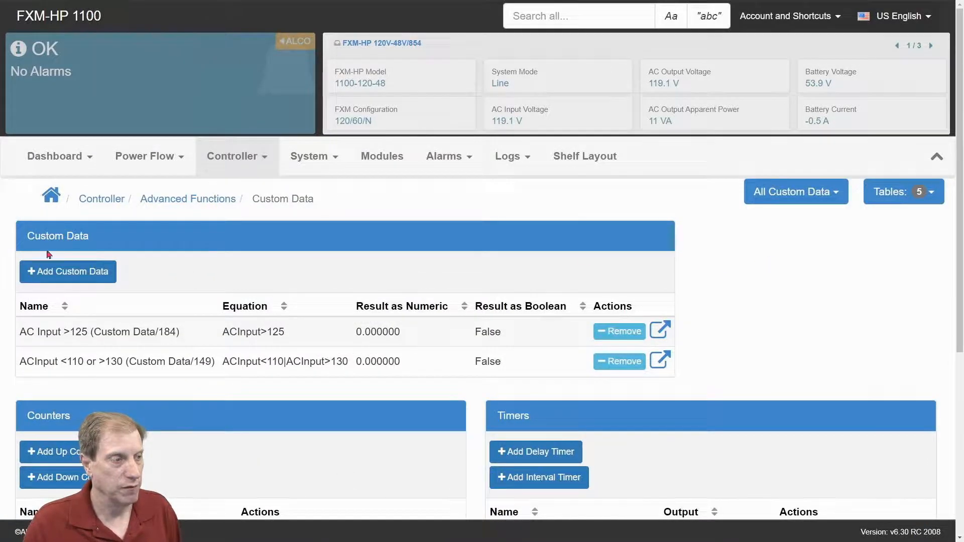
Add a new custom data entry to the Custom Data table and open its configuration page
scroll(324, 360, "down", 3)
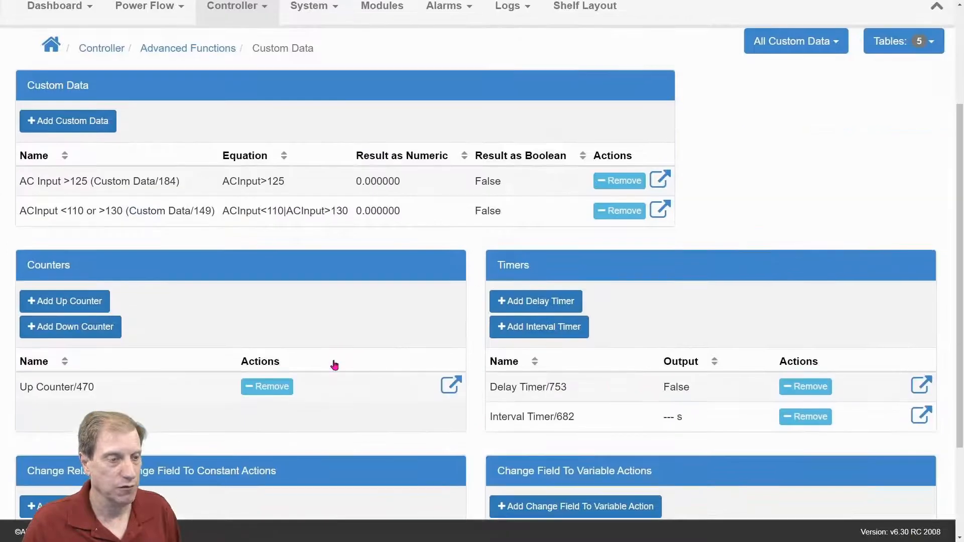
scroll(334, 366, "up", 2)
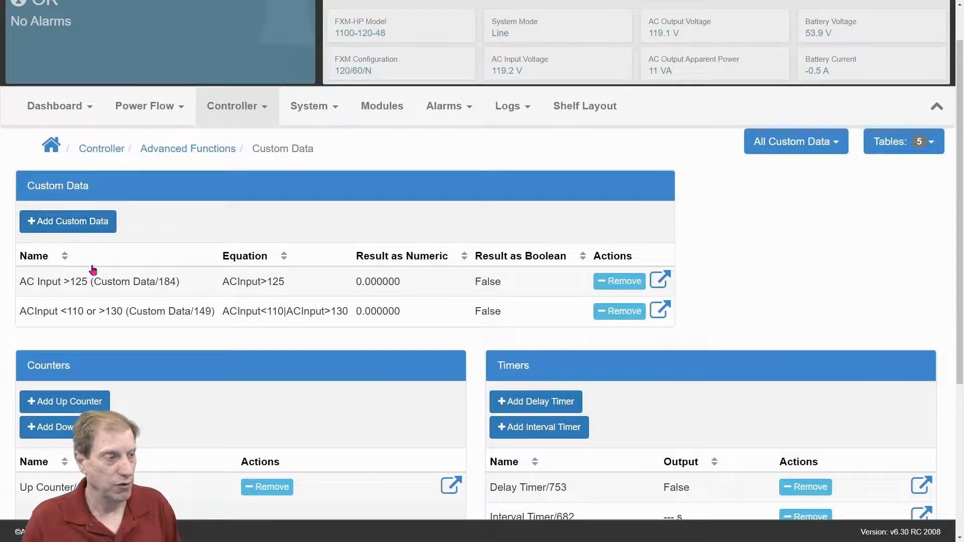
left_click(83, 232)
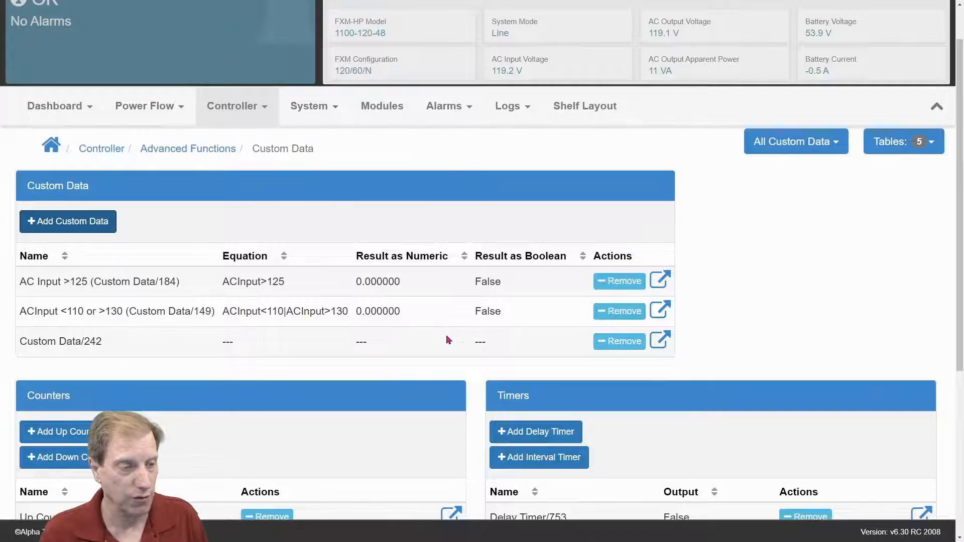
left_click(659, 341)
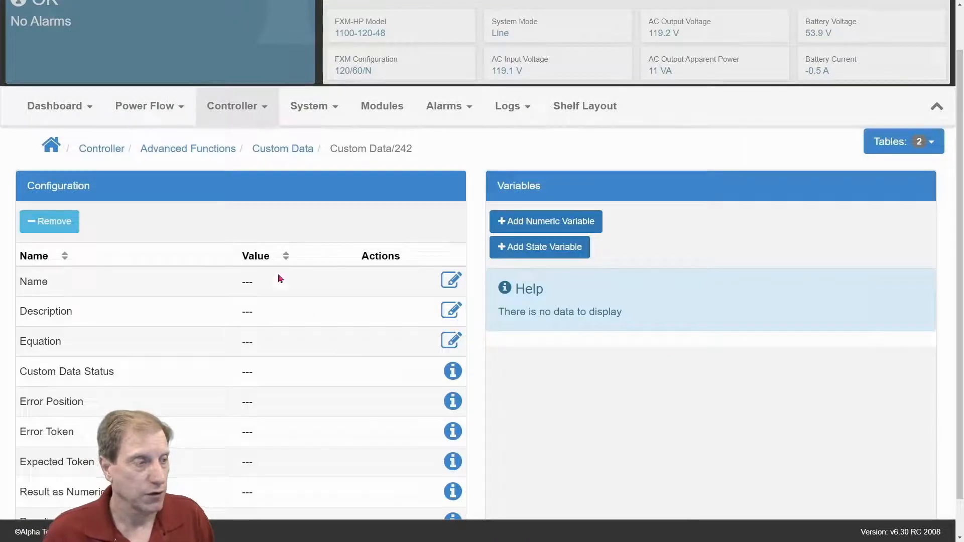
Name the new custom data entry "TOD LBNL" and save the name
scroll(258, 273, "down", 1)
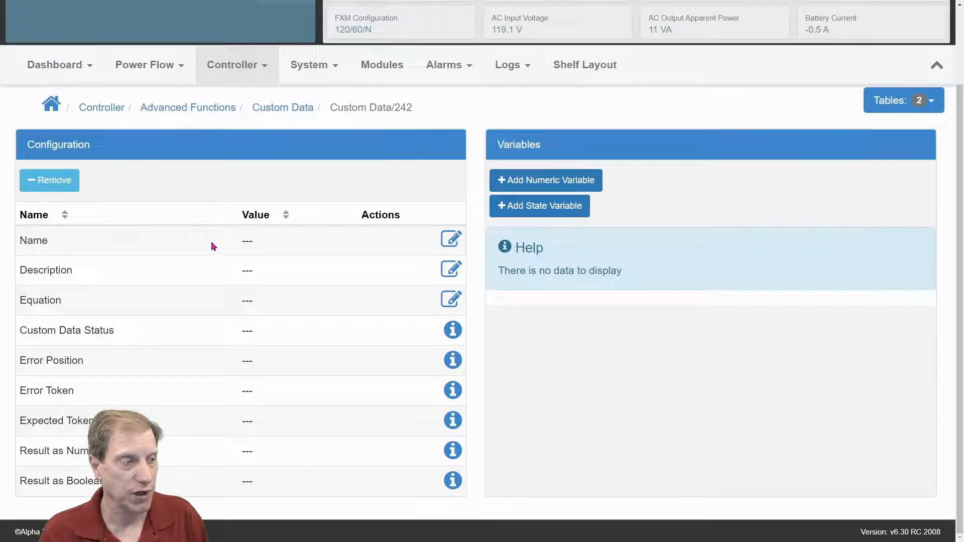
left_click(453, 241)
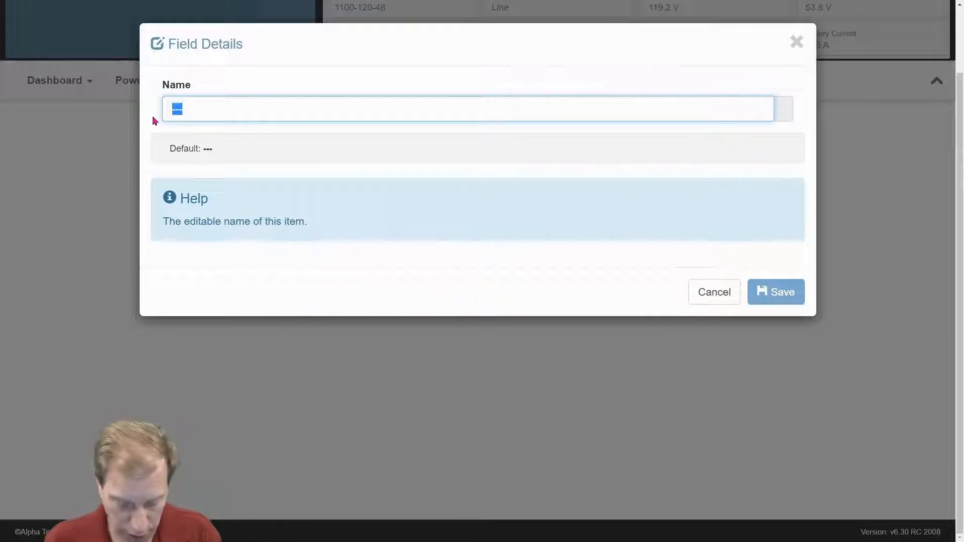
type("TOD")
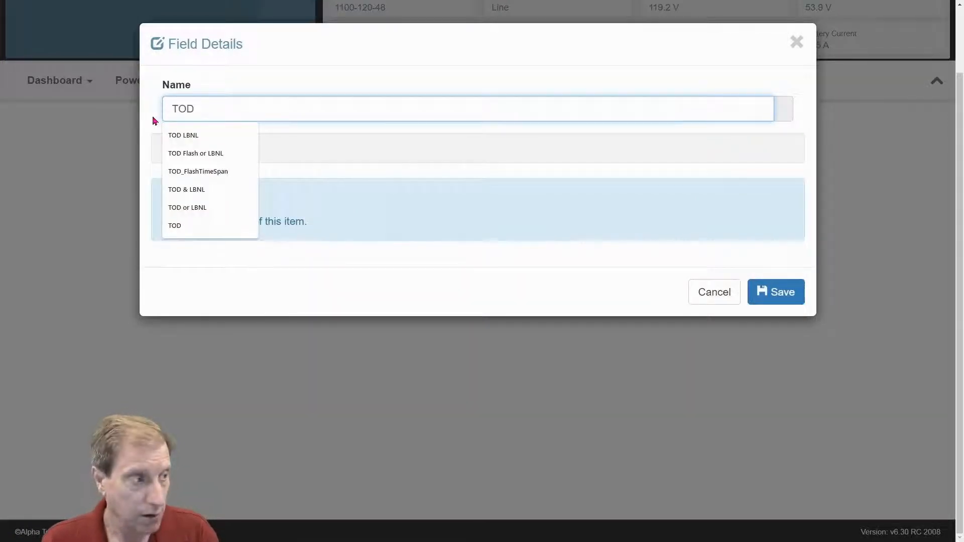
type(" LB")
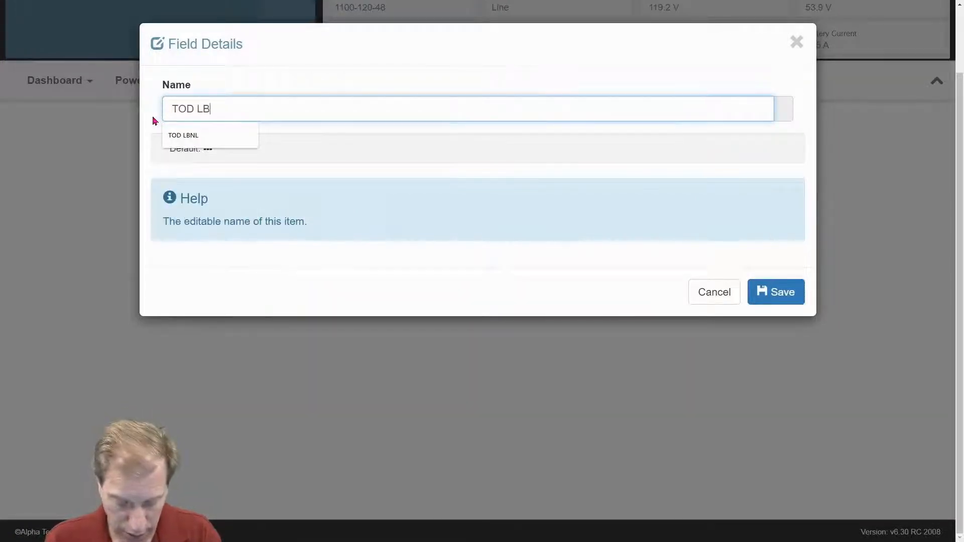
type("NL")
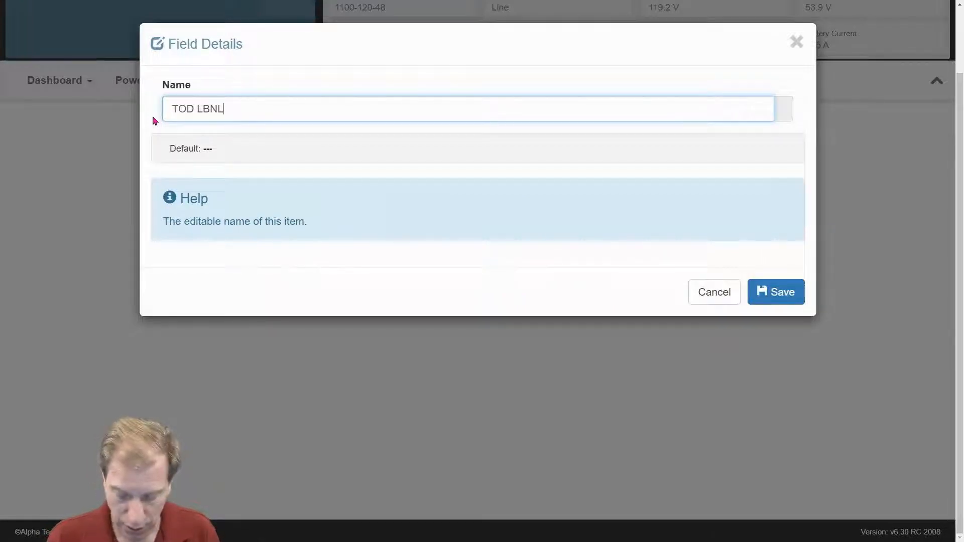
key("Return")
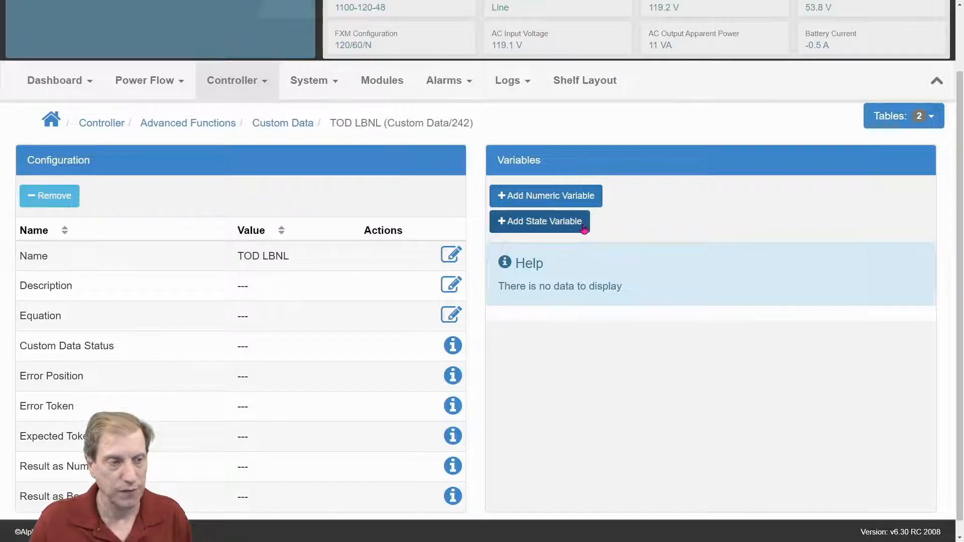
Add four state variables to the TOD LBNL custom data
left_click(584, 229)
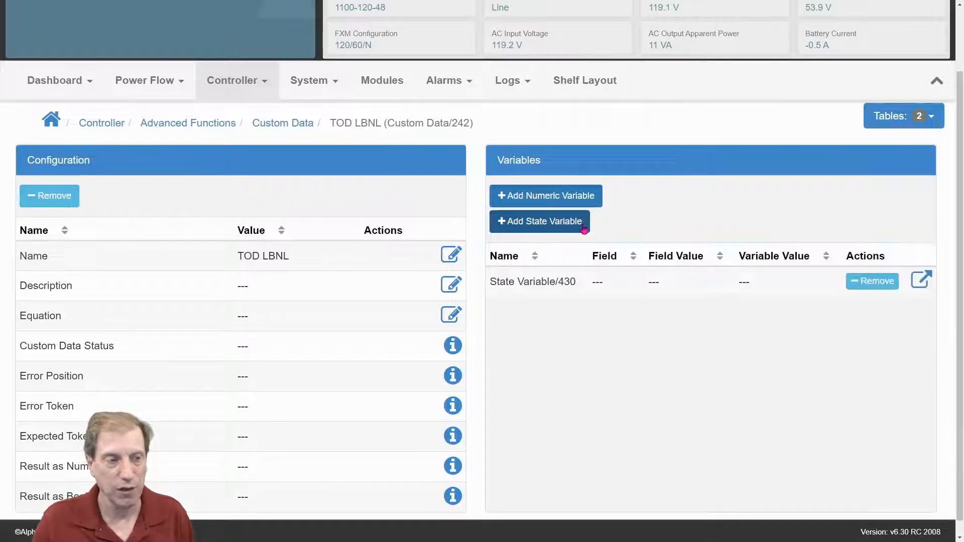
left_click(584, 229)
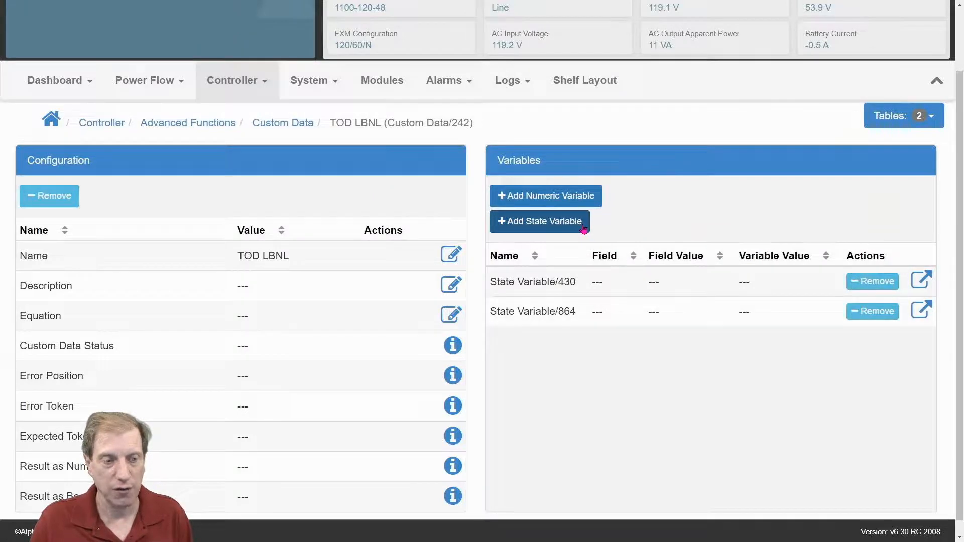
left_click(584, 229)
left_click(584, 229)
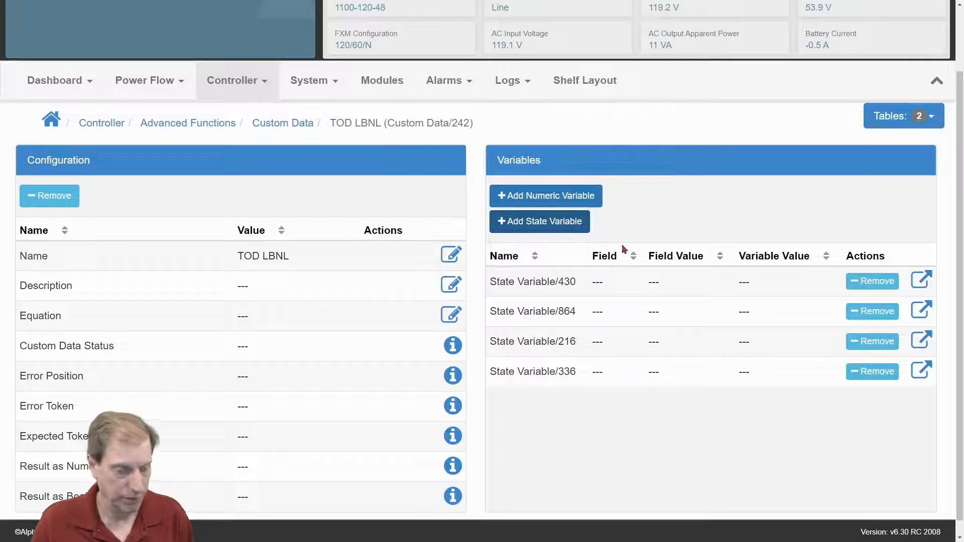
Open the first state variable and name it "LBNL"
left_click(922, 281)
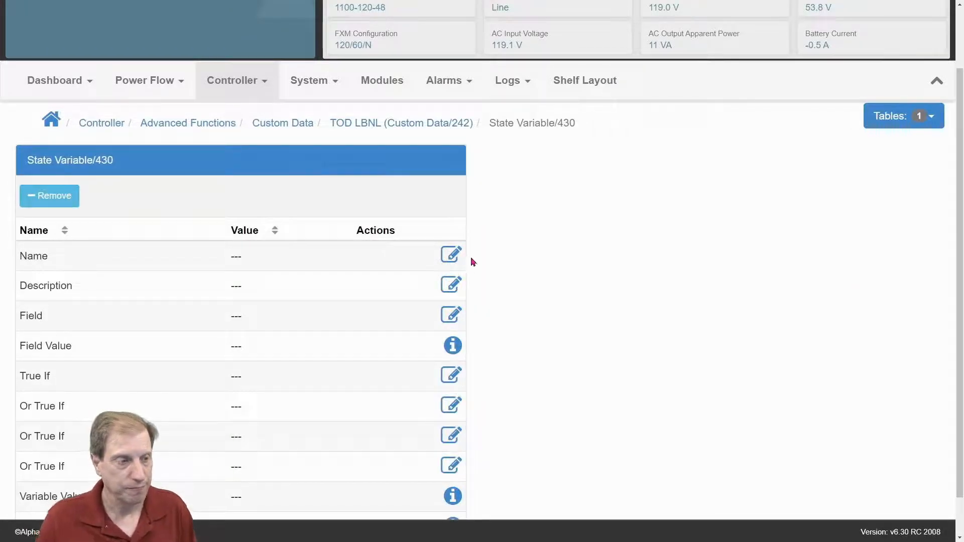
left_click(451, 254)
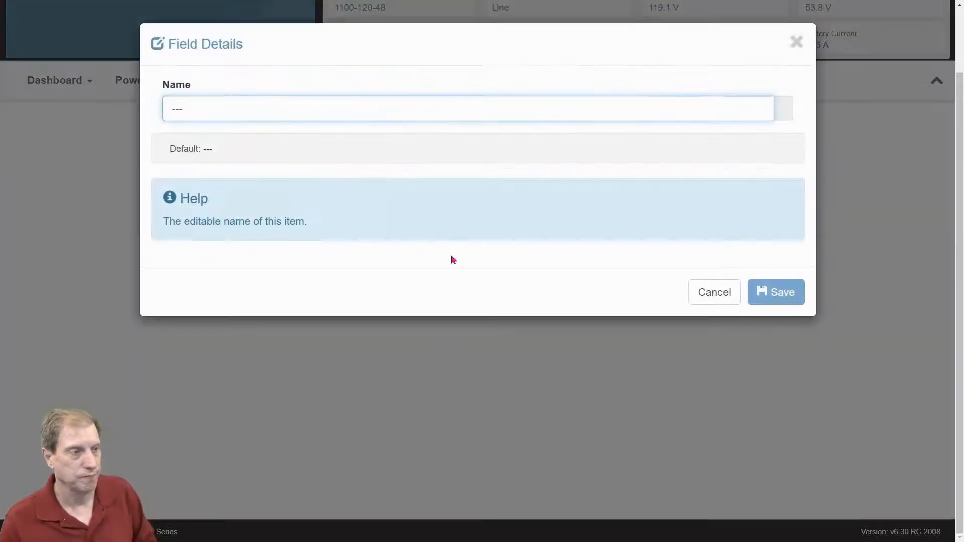
left_click_drag(190, 107, 147, 113)
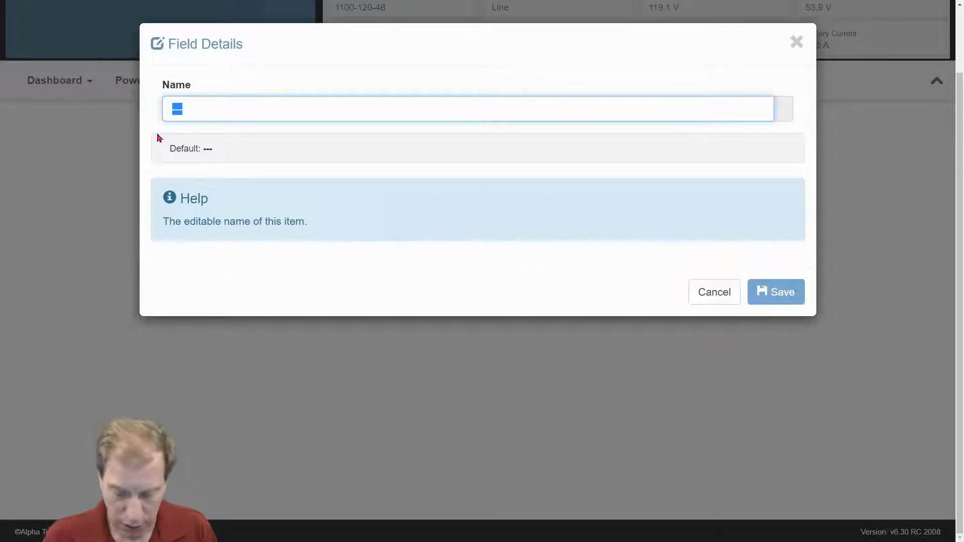
type("LBNL")
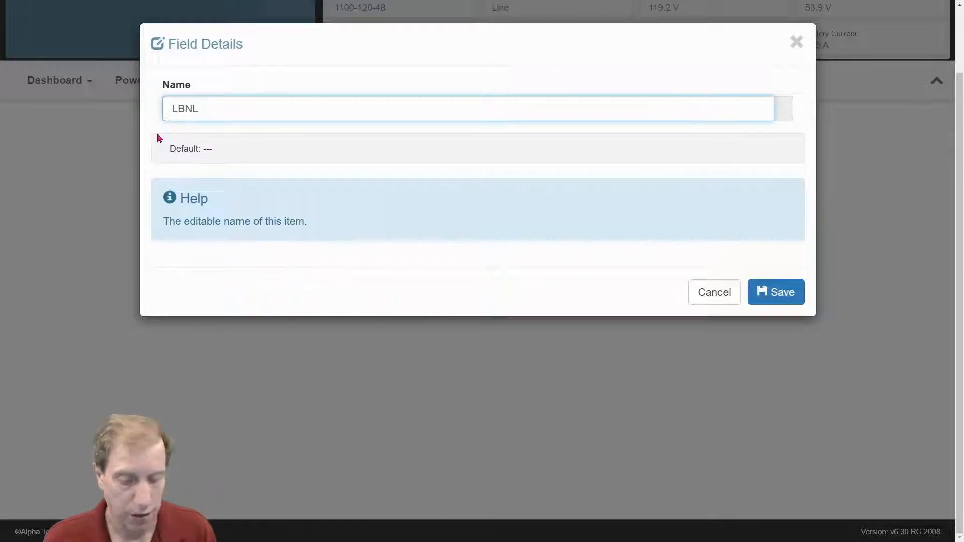
key("Return")
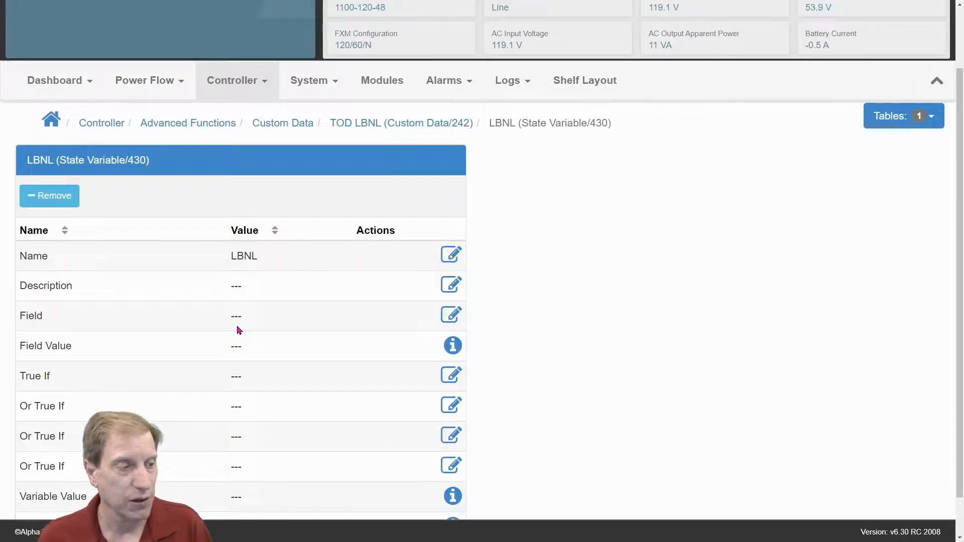
Map the LBNL variable's field to Low Battery + No Line Status of the FXM-HP 120V-48V/854 and save it
left_click(450, 316)
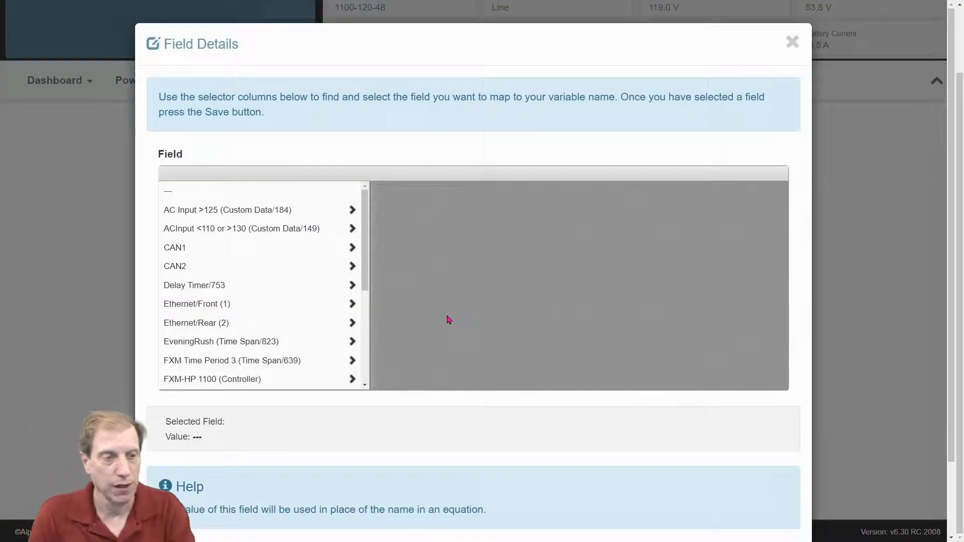
left_click_drag(366, 241, 365, 290)
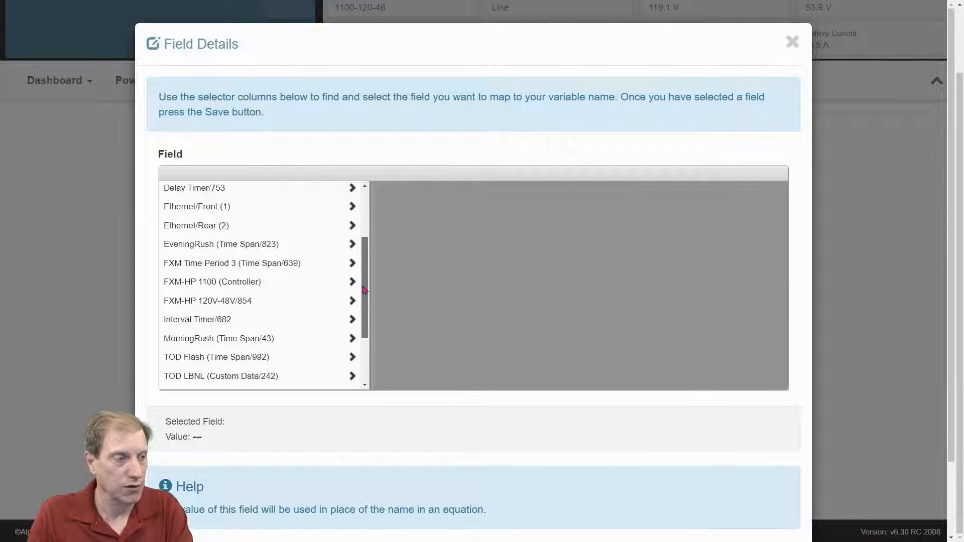
left_click(211, 302)
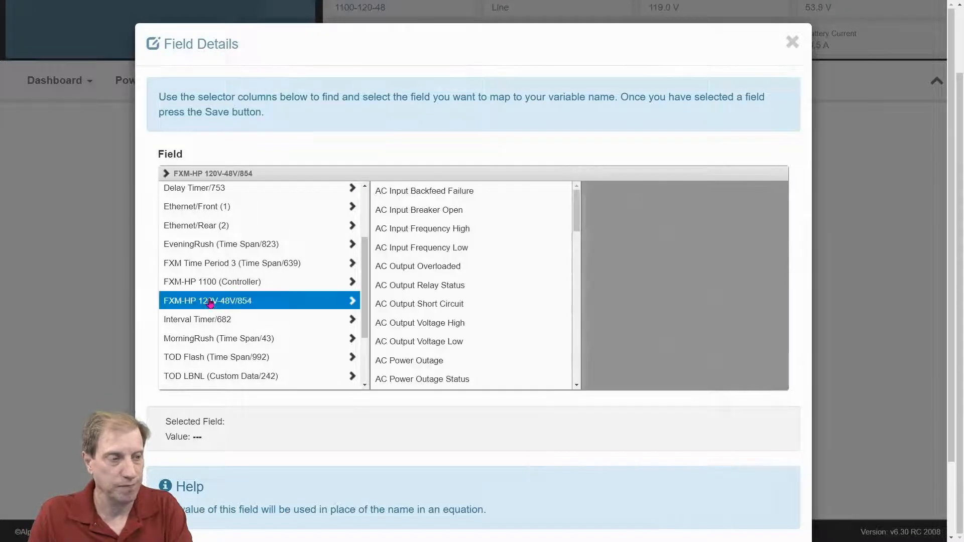
left_click_drag(576, 211, 577, 327)
left_click(434, 259)
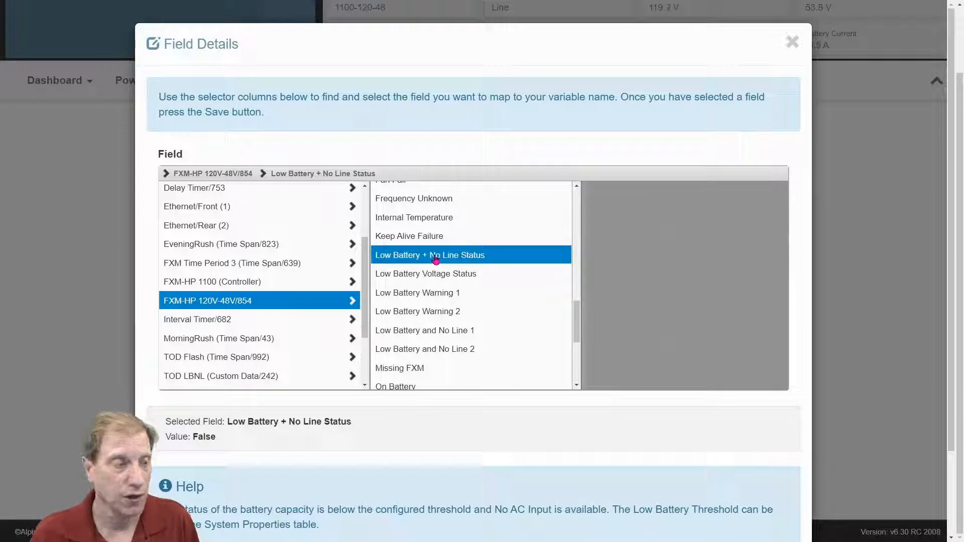
scroll(581, 448, "down", 2)
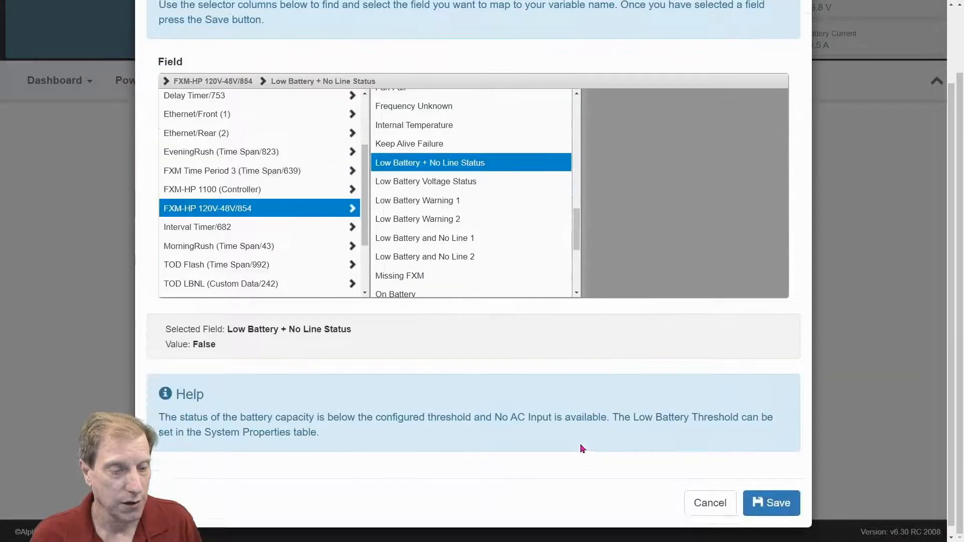
left_click(763, 496)
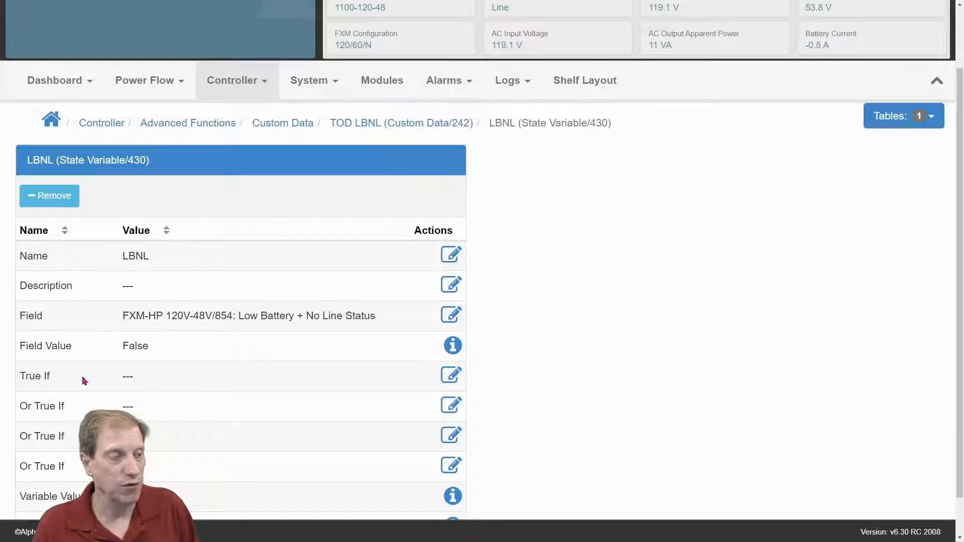
Set the LBNL variable's first True If condition to True and save it
left_click(450, 380)
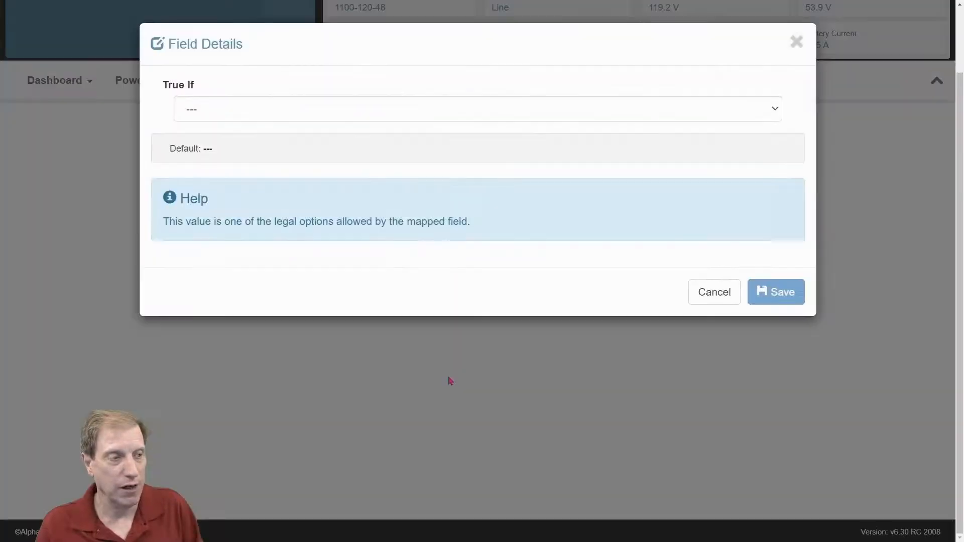
left_click(758, 109)
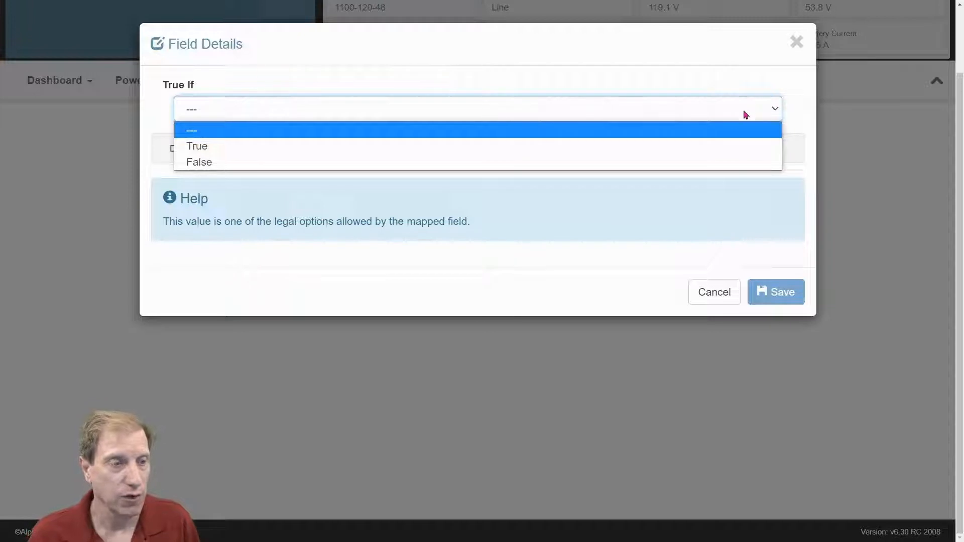
left_click(703, 146)
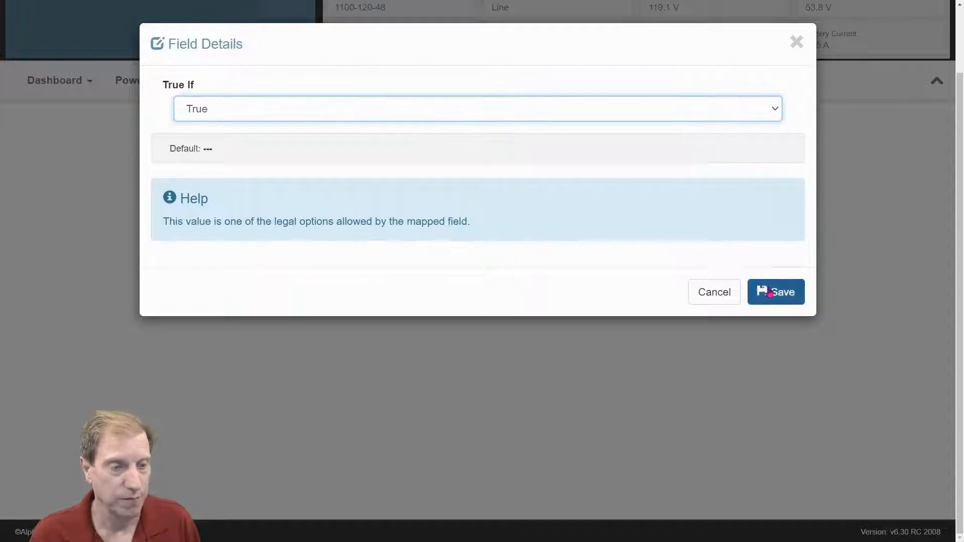
left_click(771, 292)
Return to the TOD LBNL custom data and open its second state variable
scroll(603, 288, "down", 1)
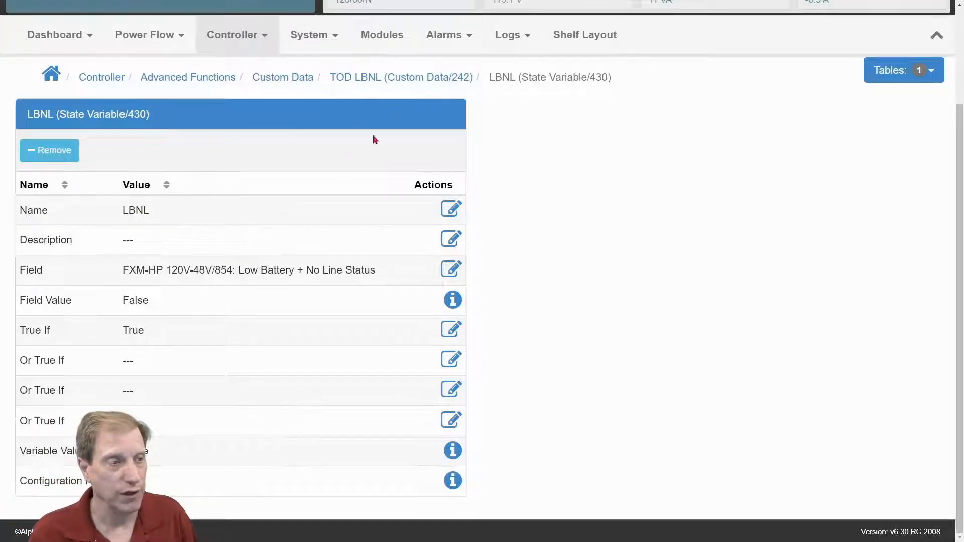
left_click(399, 81)
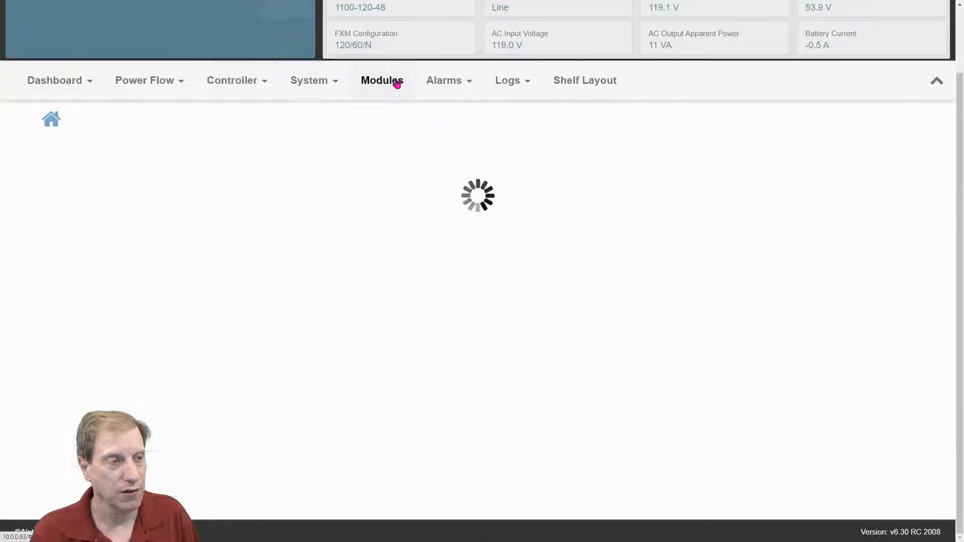
scroll(299, 314, "down", 4)
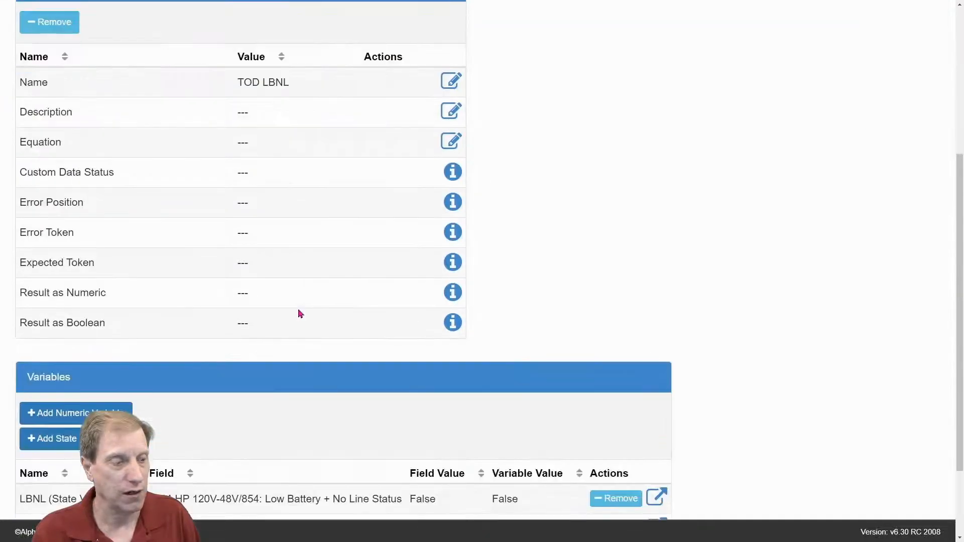
scroll(300, 314, "down", 2)
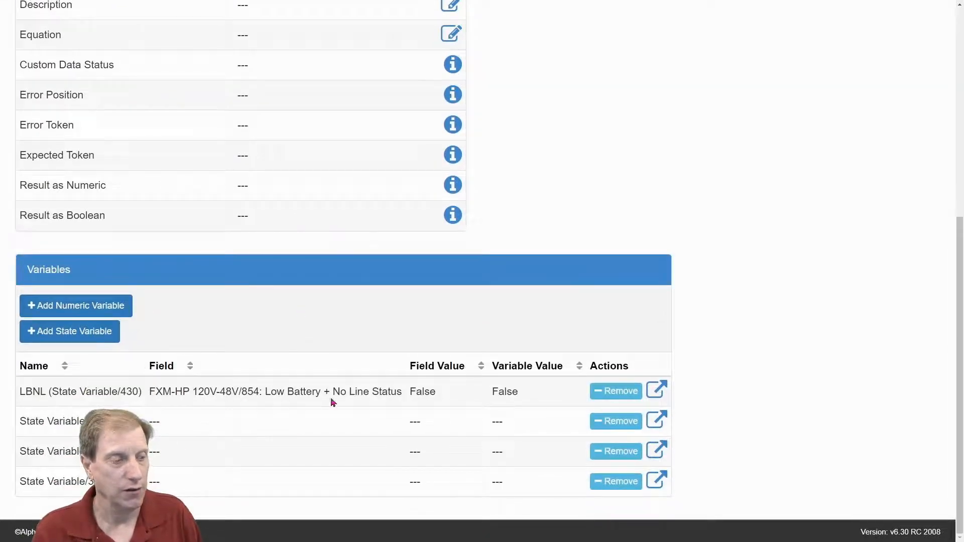
left_click(656, 421)
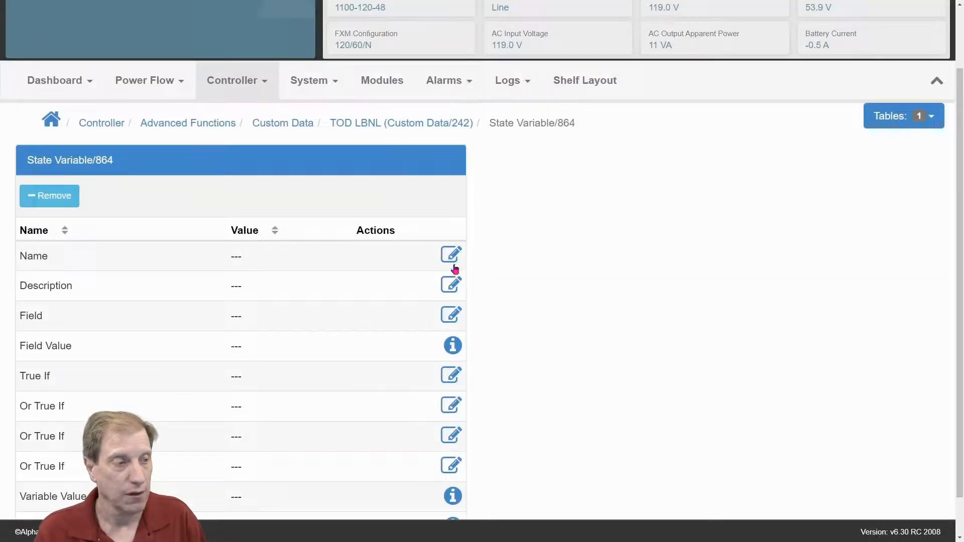
Name the second state variable "Inverter" and save the name
left_click(454, 260)
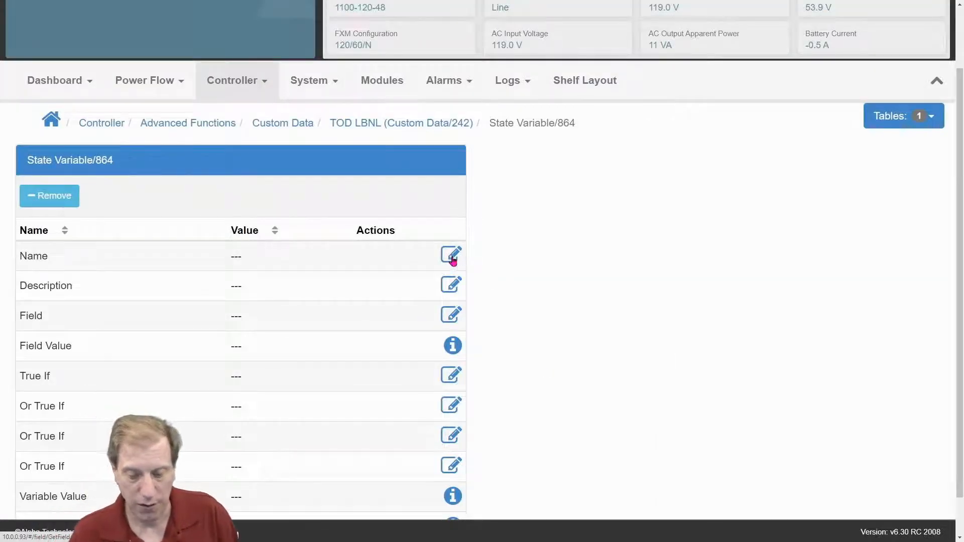
left_click_drag(215, 114, 168, 115)
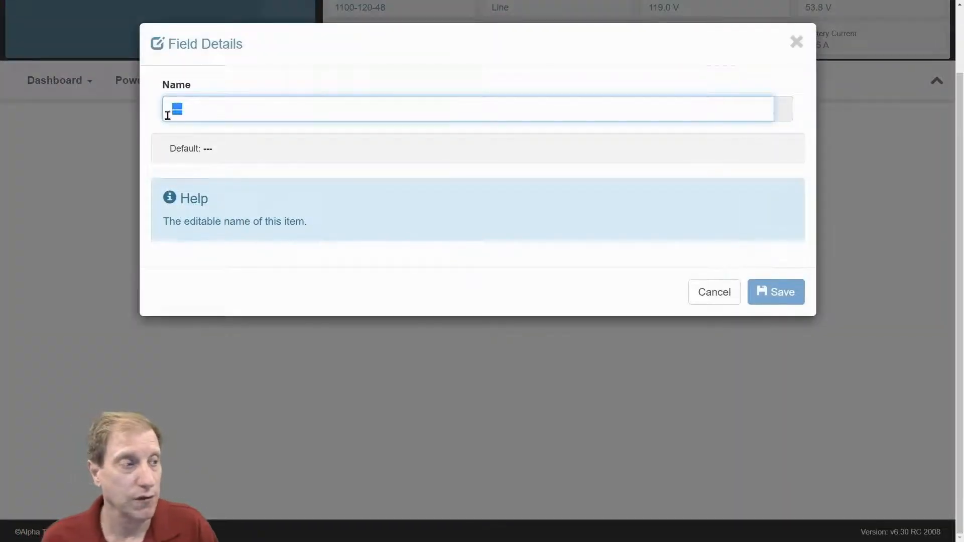
type("In")
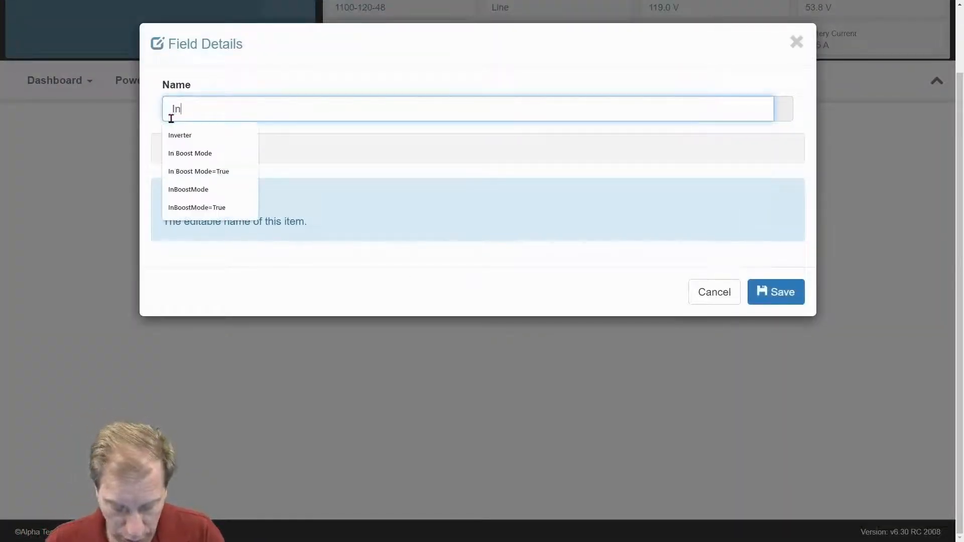
type("verter")
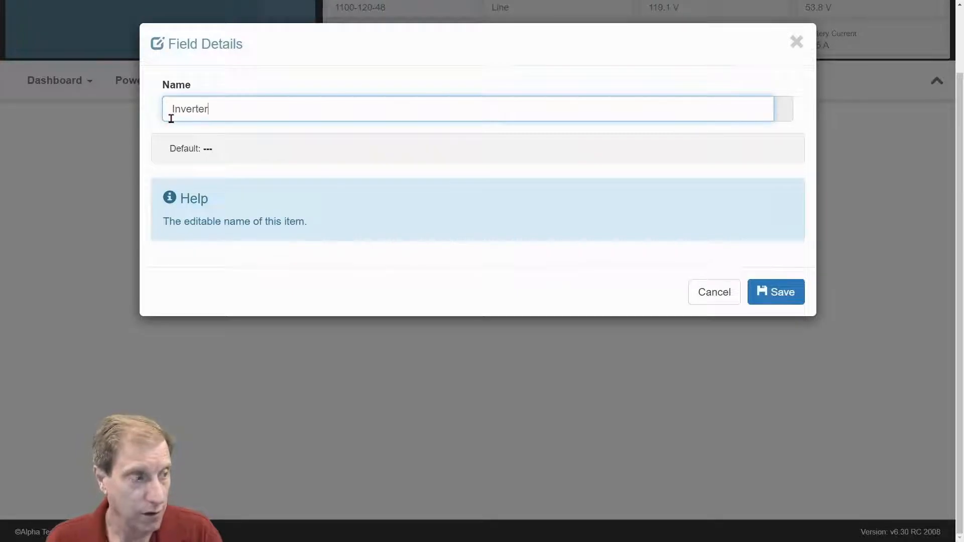
key("Return")
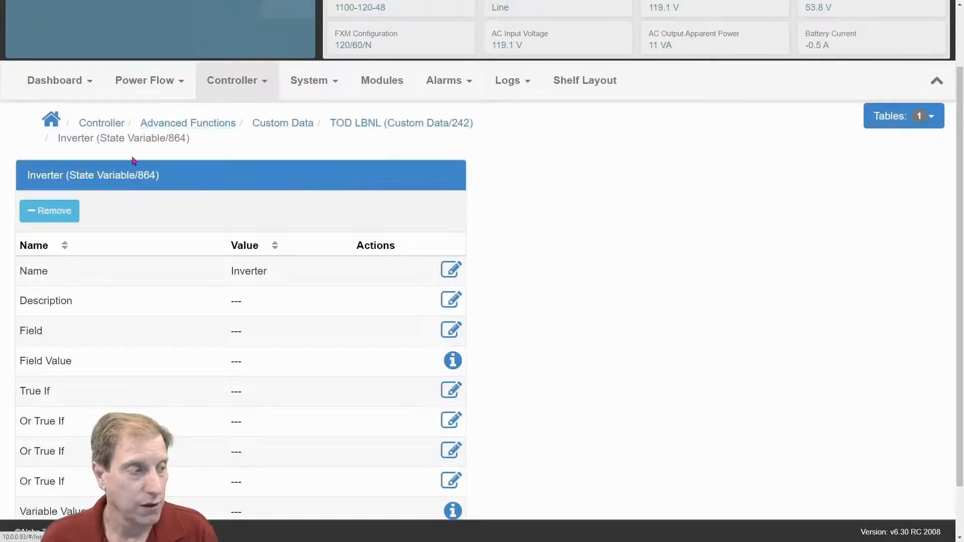
Map the Inverter variable's field to System Mode of the FXM-HP 120V-48V/854 and save it
left_click(450, 334)
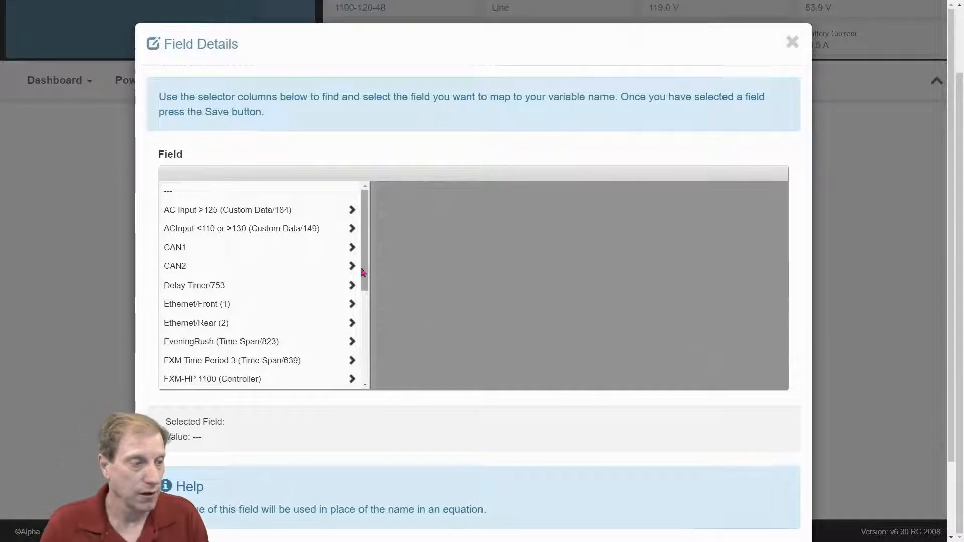
left_click_drag(364, 270, 365, 298)
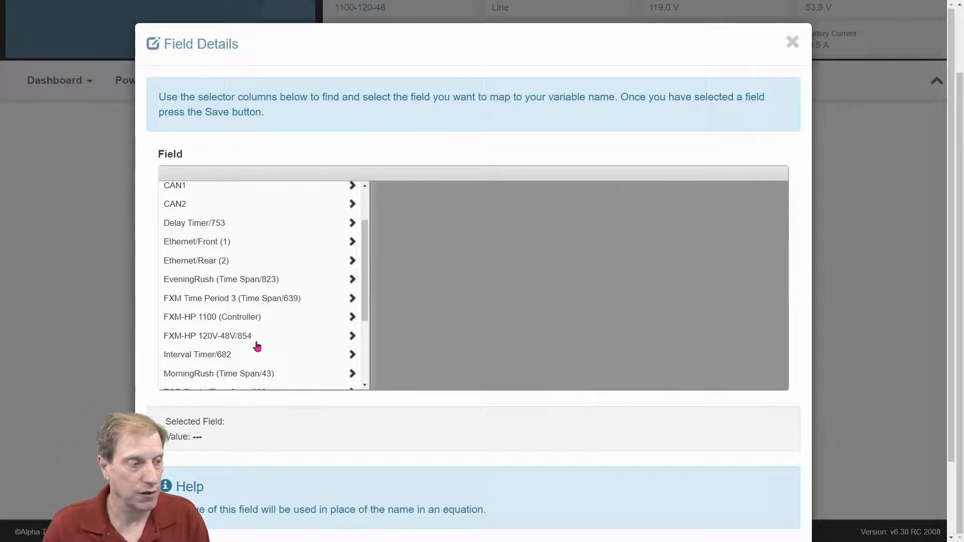
left_click(229, 336)
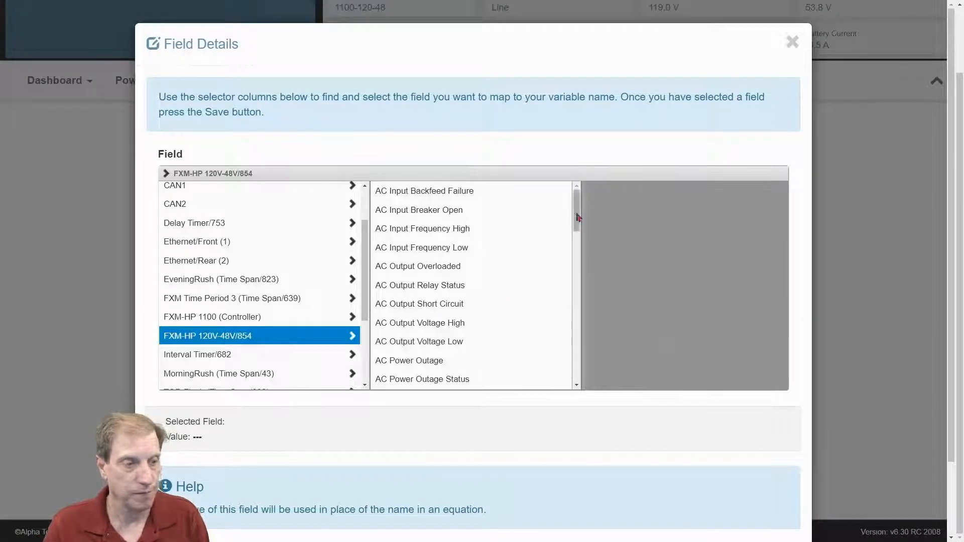
left_click_drag(577, 221, 579, 366)
left_click(426, 352)
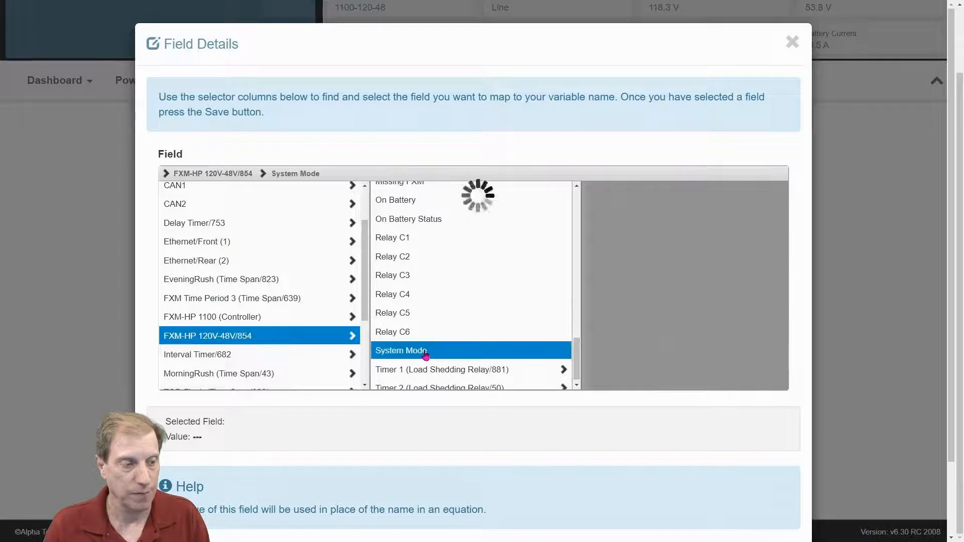
scroll(701, 425, "down", 2)
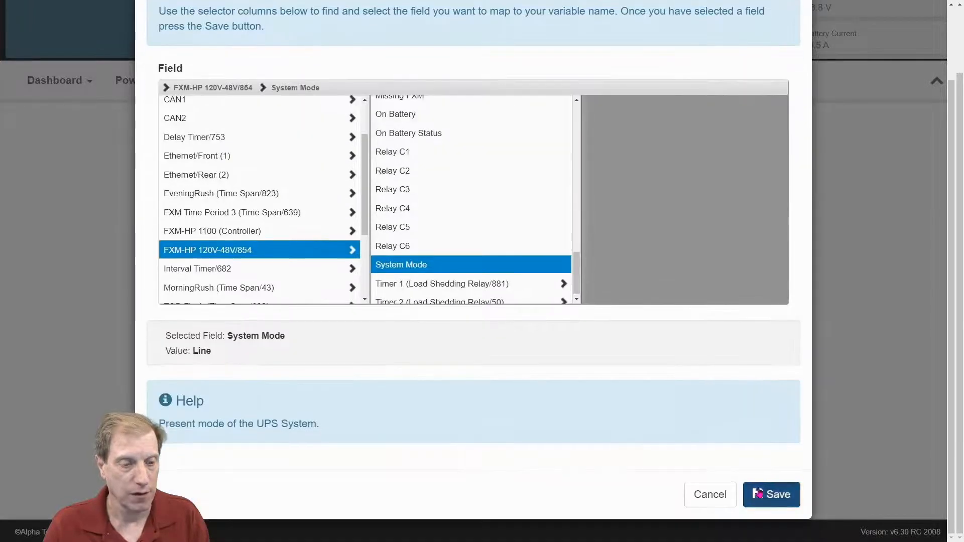
left_click(759, 494)
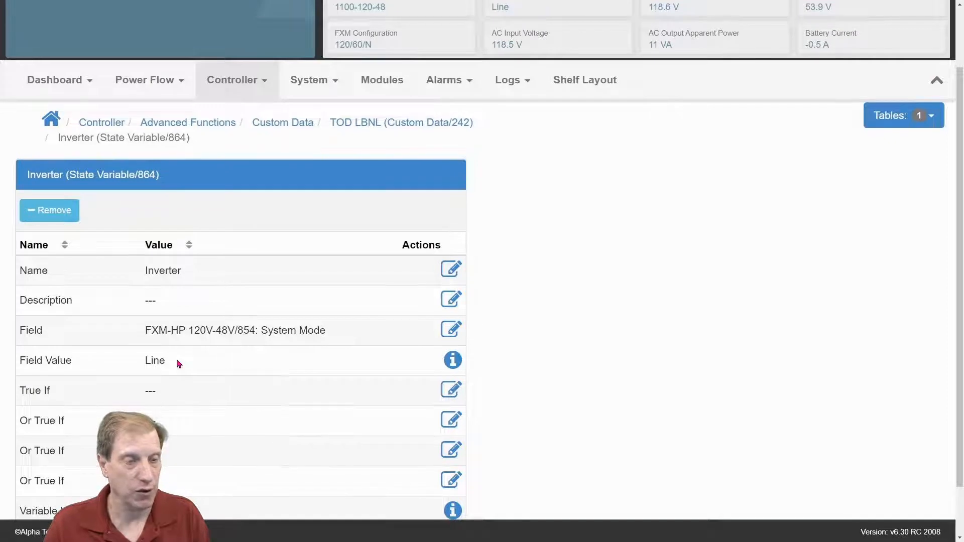
Set the Inverter variable's first True If condition to Inverter and save it
scroll(171, 362, "down", 1)
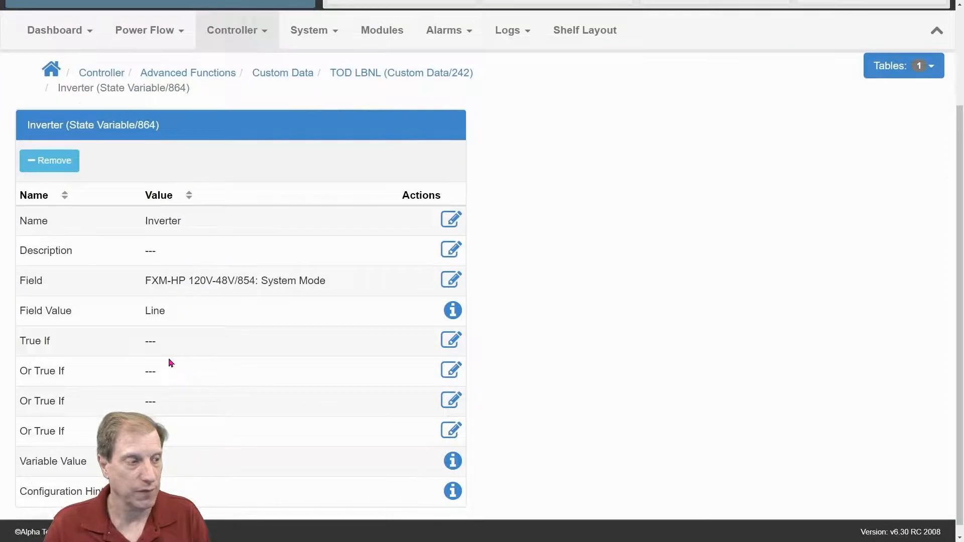
left_click(453, 345)
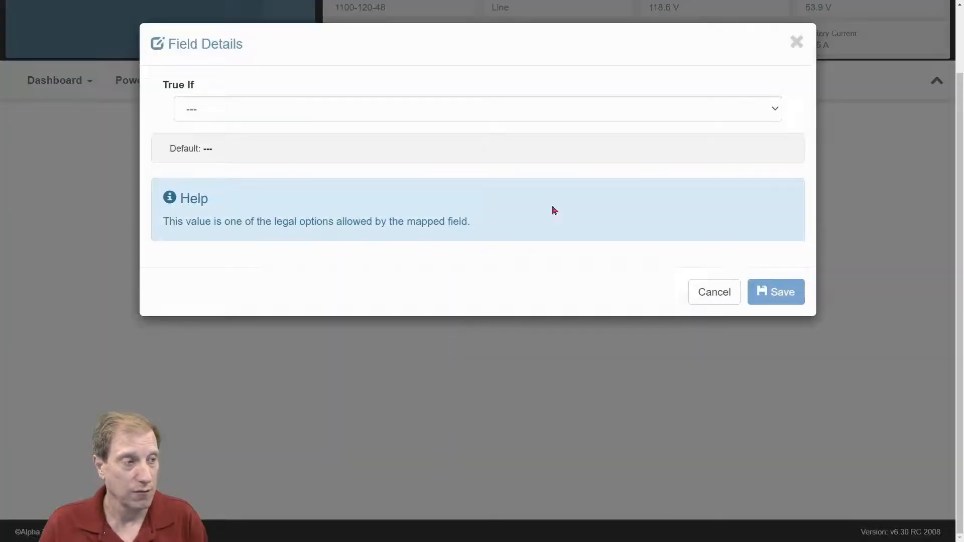
left_click(776, 108)
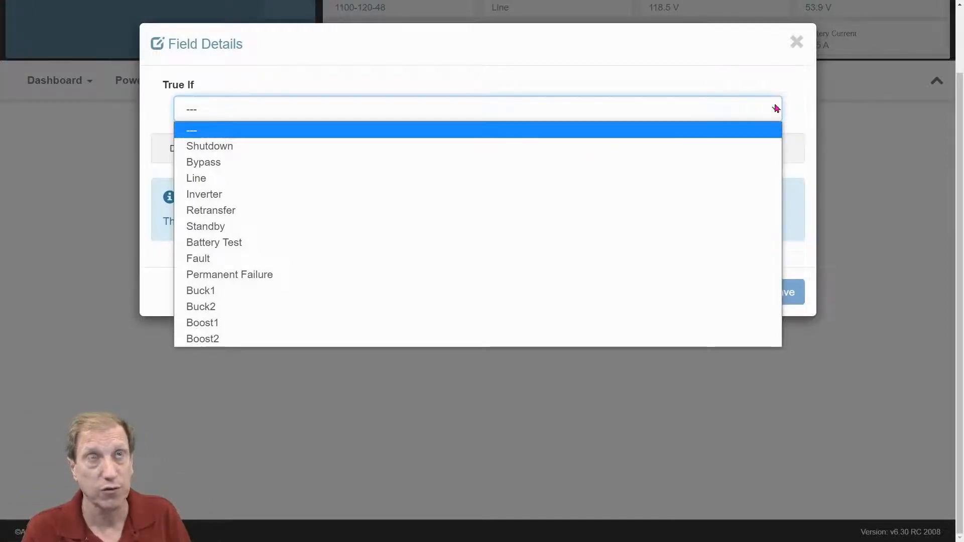
left_click(217, 196)
left_click(791, 308)
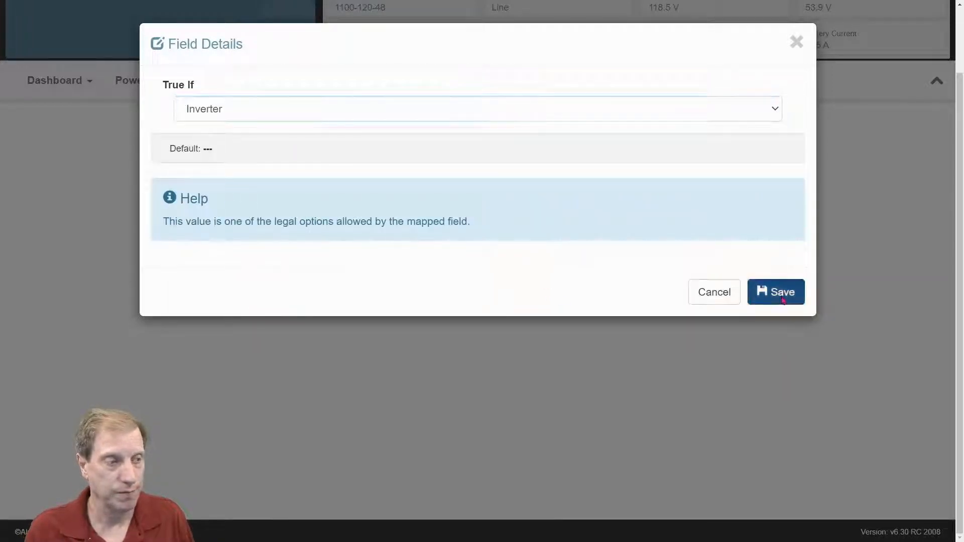
scroll(529, 379, "down", 1)
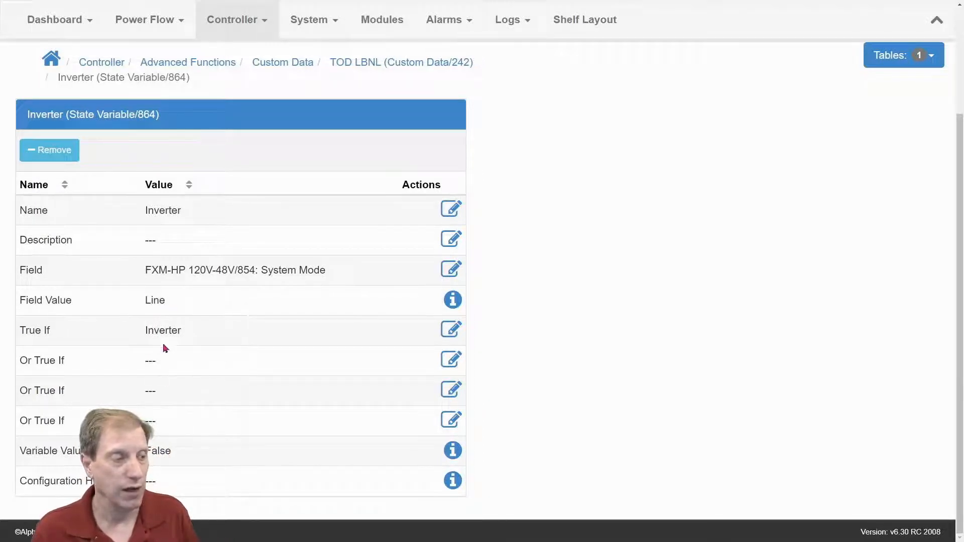
Return to the TOD LBNL custom data and open its third state variable
scroll(196, 432, "up", 3)
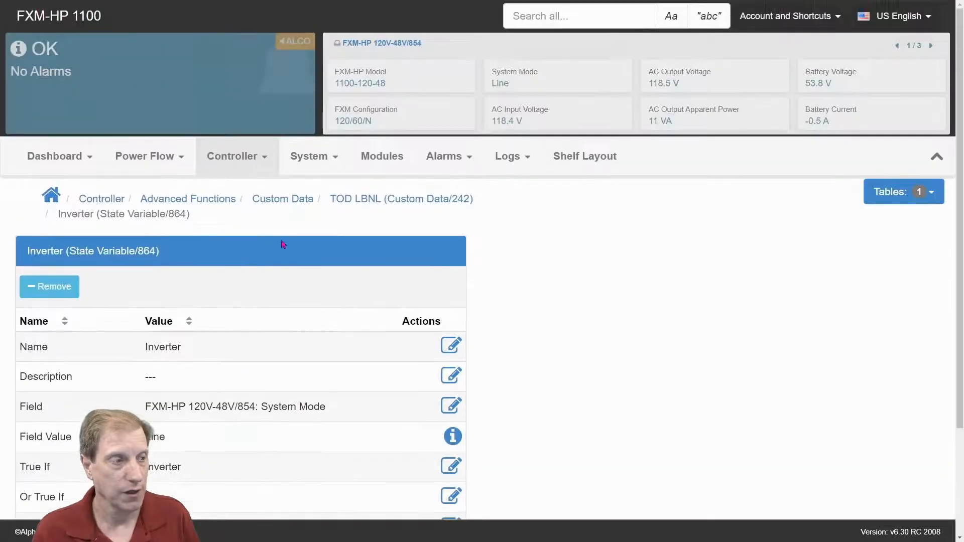
left_click(365, 197)
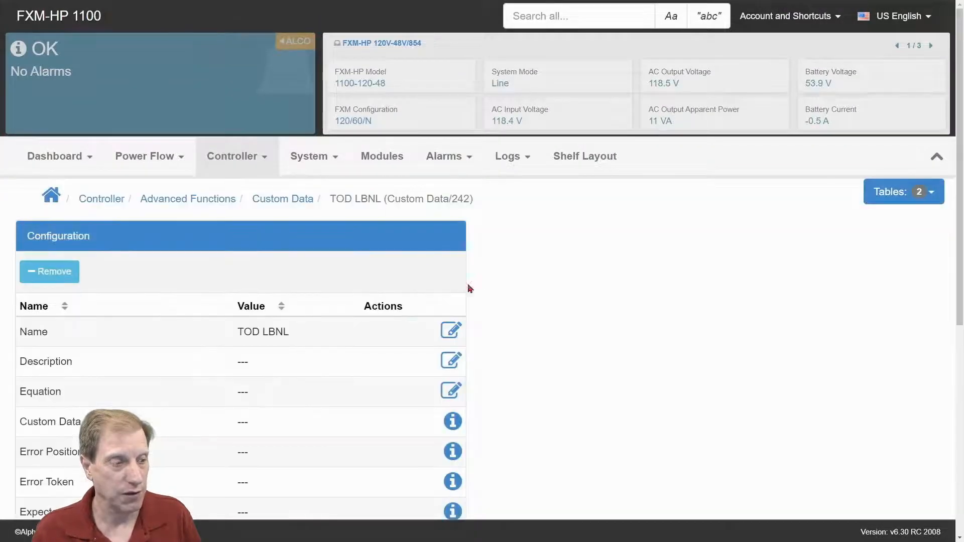
scroll(572, 334, "down", 7)
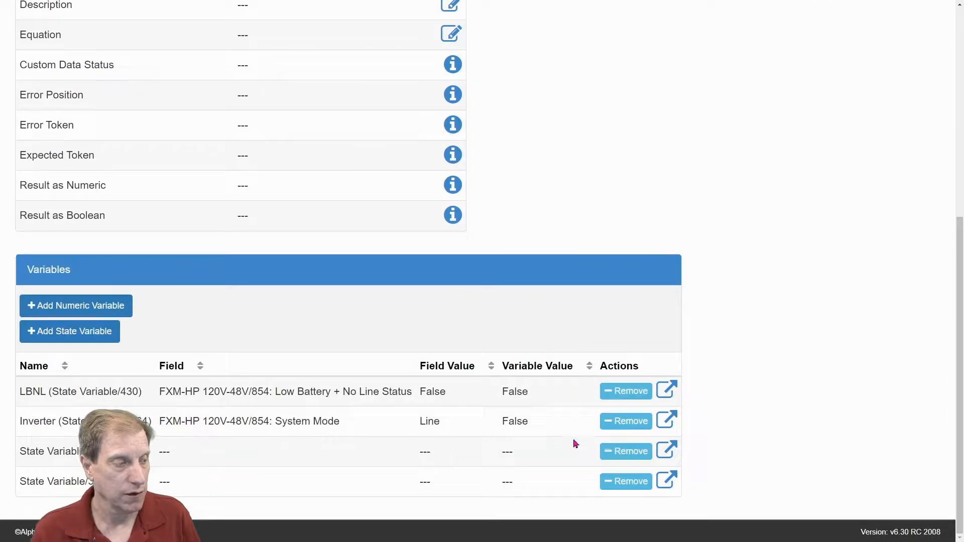
left_click(666, 451)
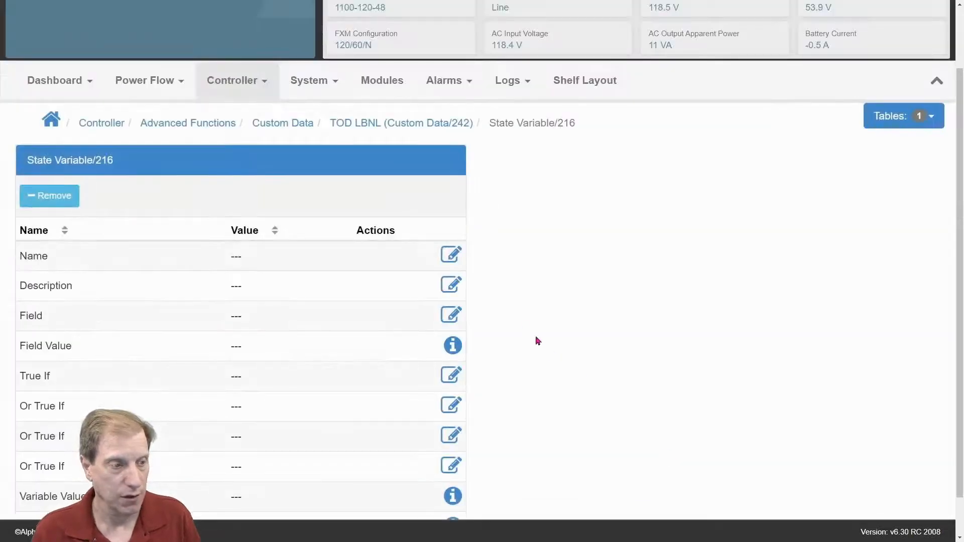
Name the third state variable "MorningRush" and save the name
left_click(451, 254)
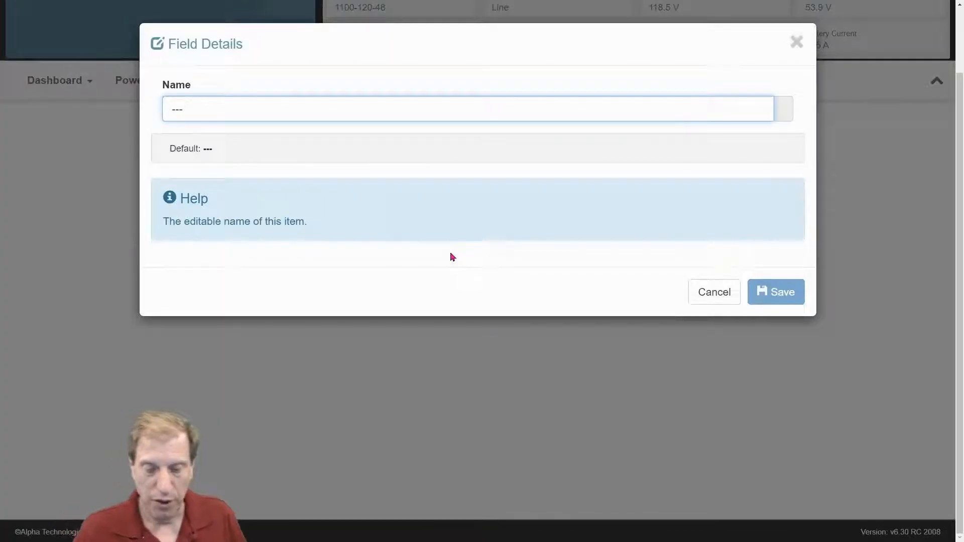
left_click_drag(192, 106, 160, 112)
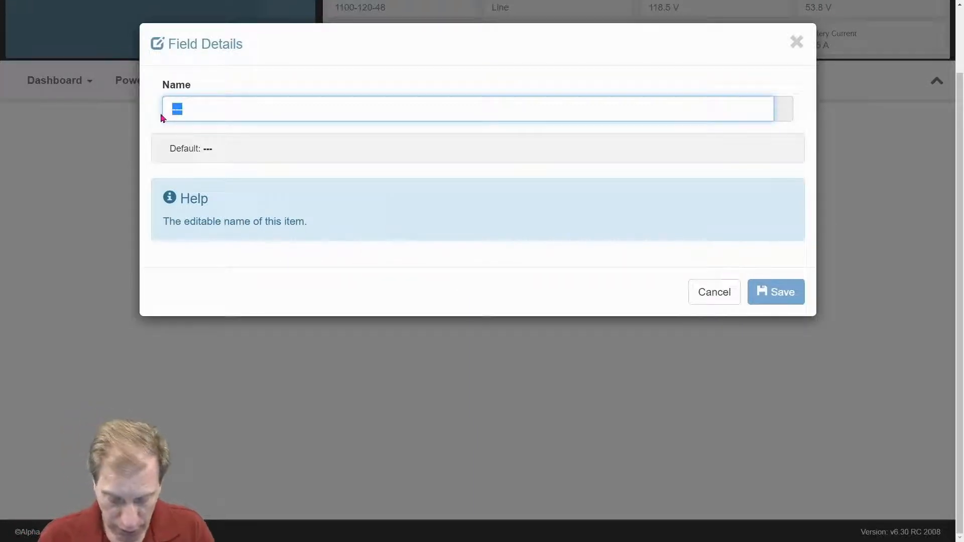
type("Morni")
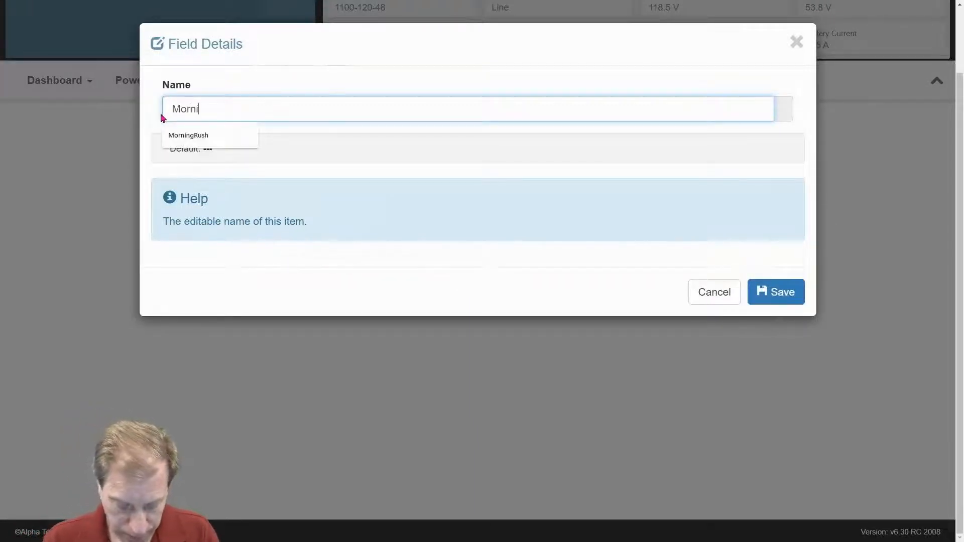
type("ngRush")
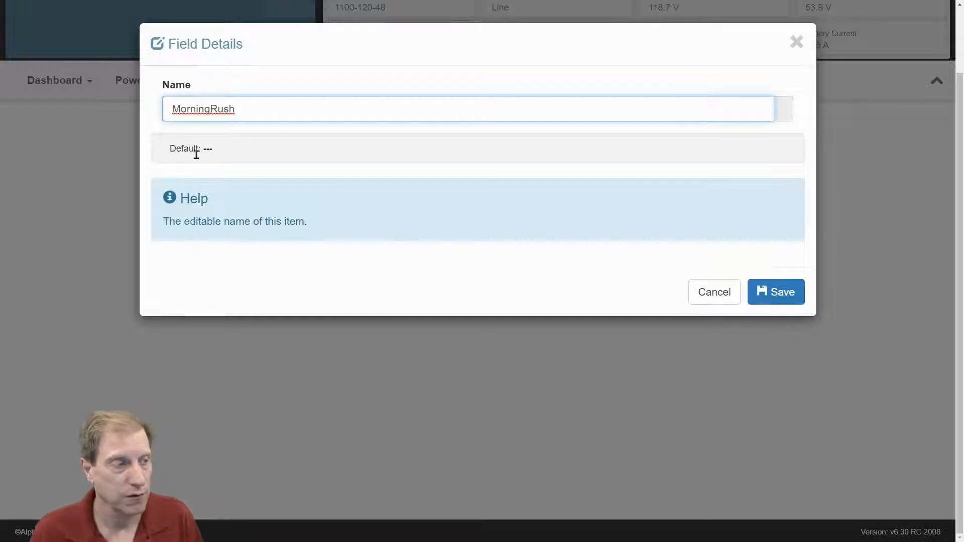
left_click(763, 293)
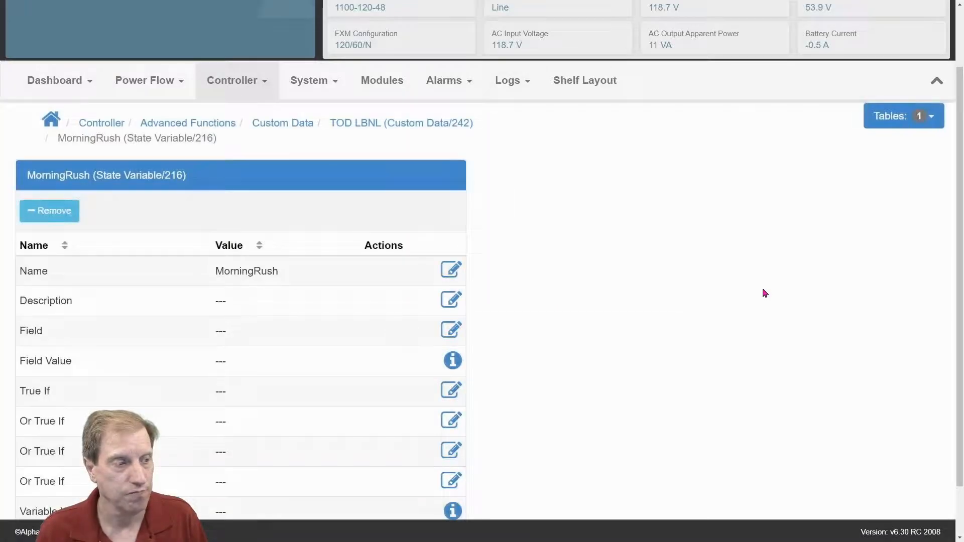
Map the MorningRush variable's field to Within Time Span of MorningRush (Time Span/43) and save it
left_click(451, 332)
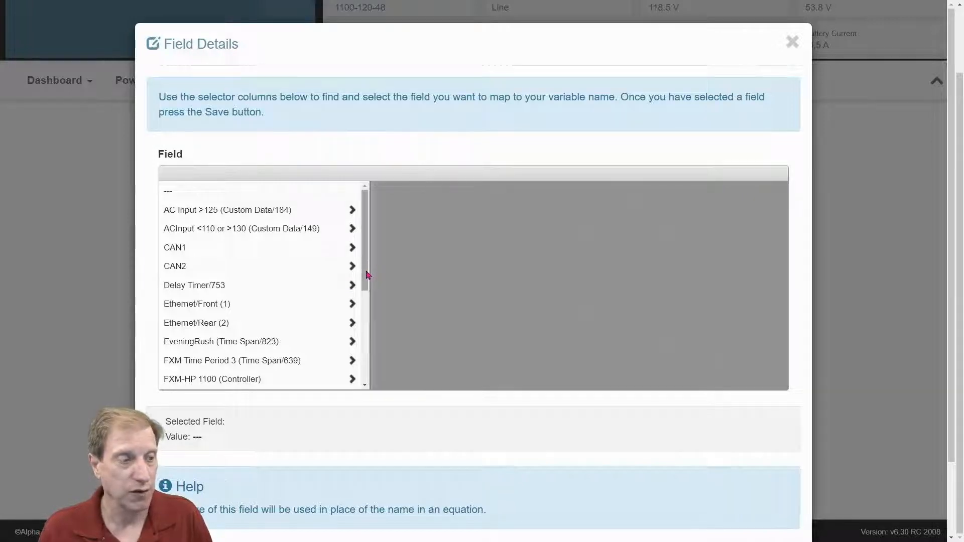
left_click_drag(367, 274, 362, 335)
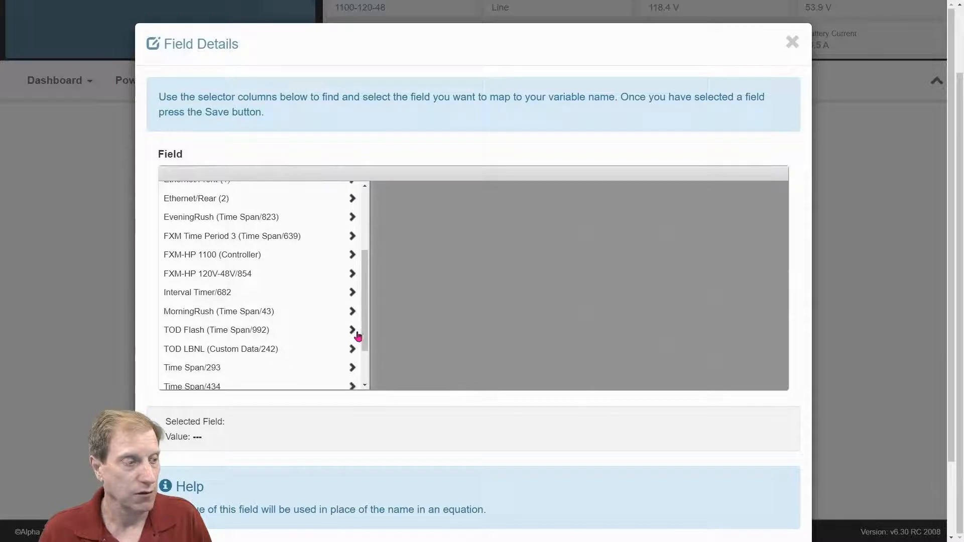
left_click(201, 317)
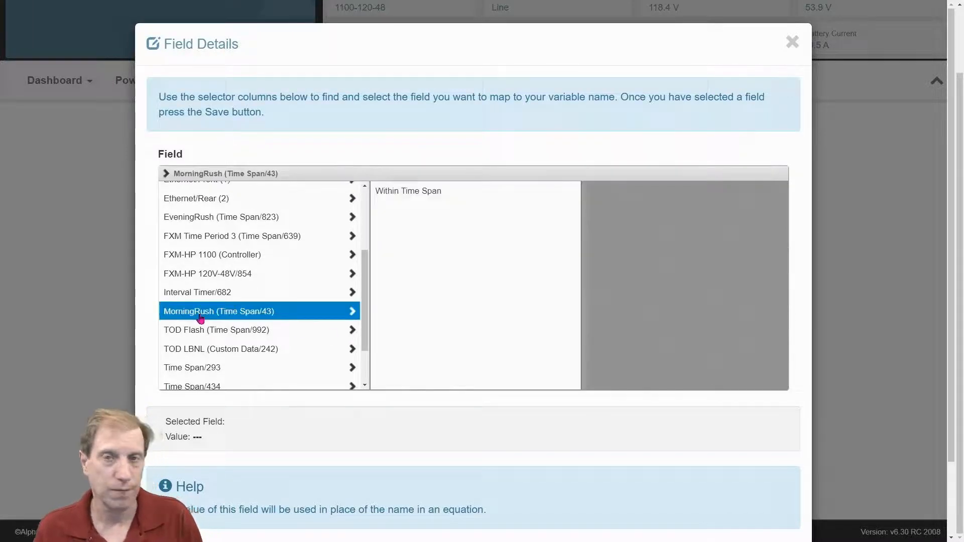
left_click(403, 195)
scroll(736, 472, "down", 2)
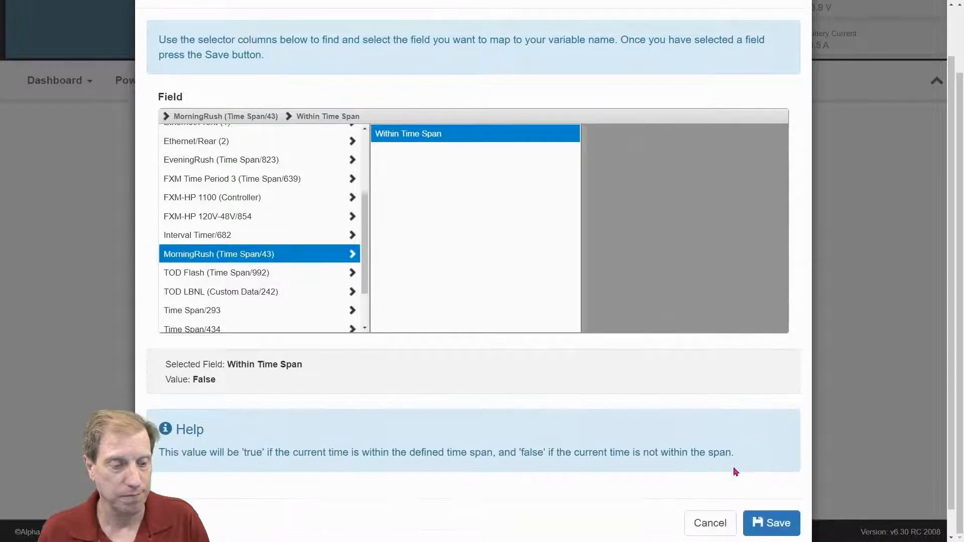
left_click(769, 495)
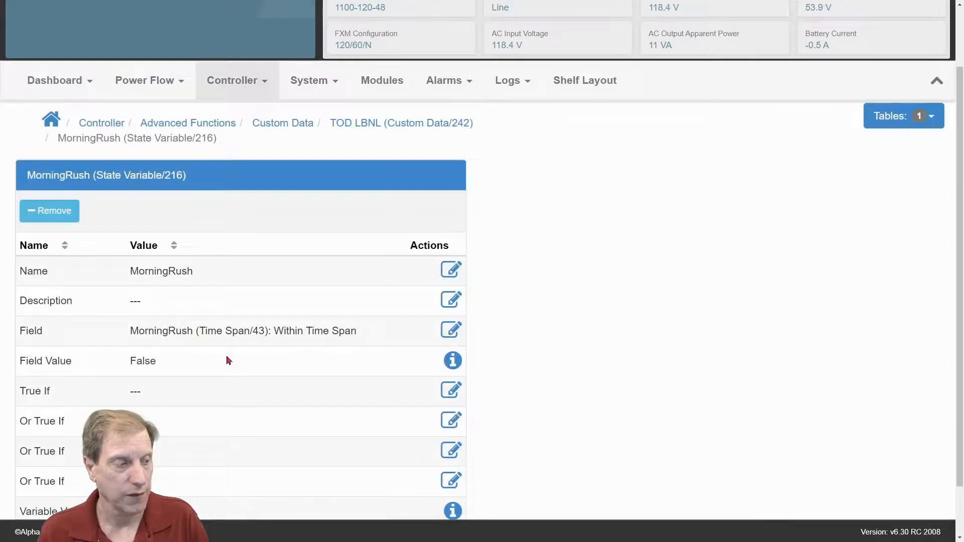
Set the MorningRush variable's first True If condition to True and save it
left_click(451, 395)
left_click(280, 111)
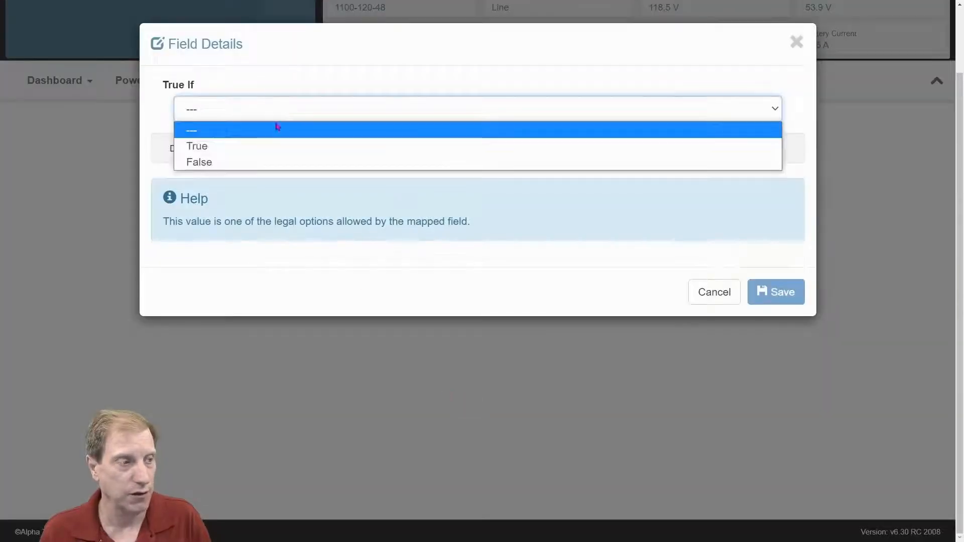
left_click(272, 146)
left_click(783, 298)
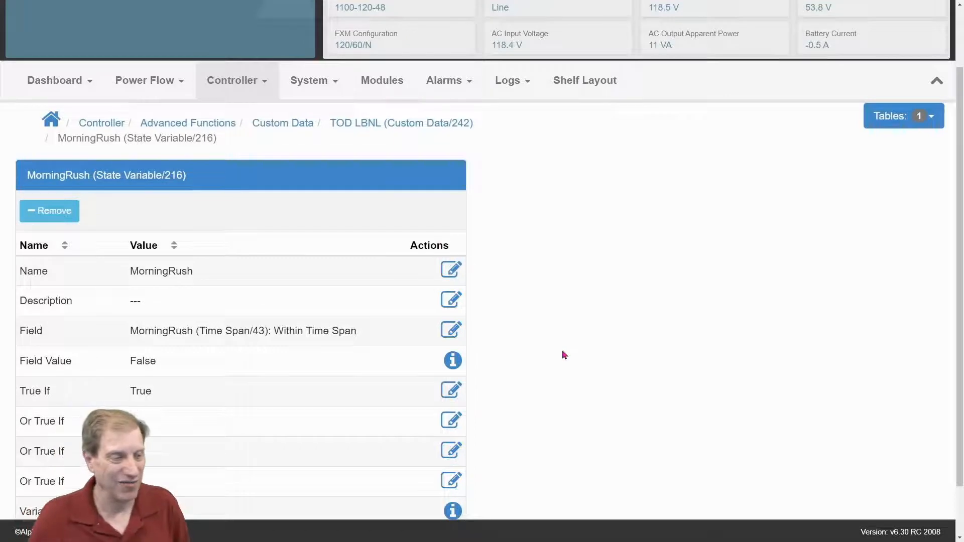
Return to the TOD LBNL custom data and open its fourth, still unnamed state variable
scroll(562, 353, "down", 1)
scroll(561, 356, "up", 3)
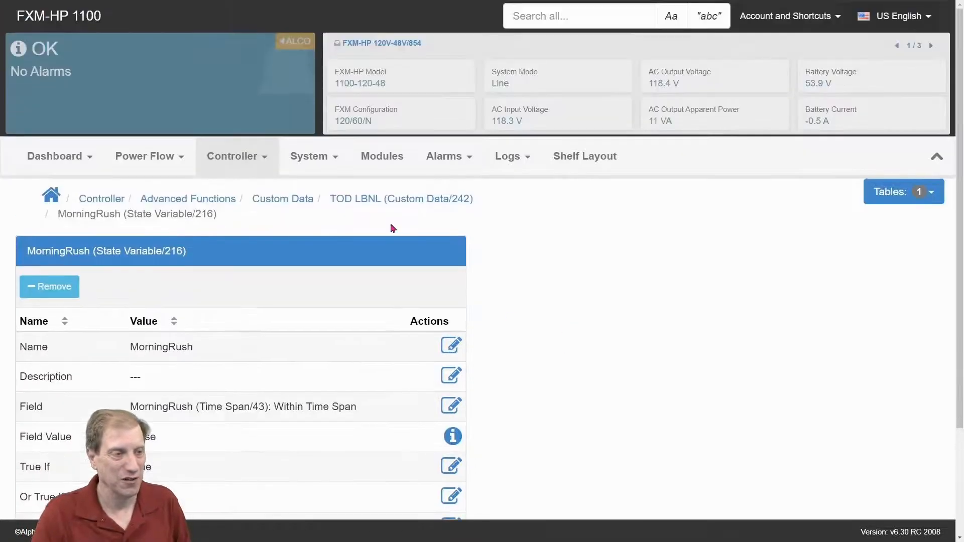
left_click(345, 202)
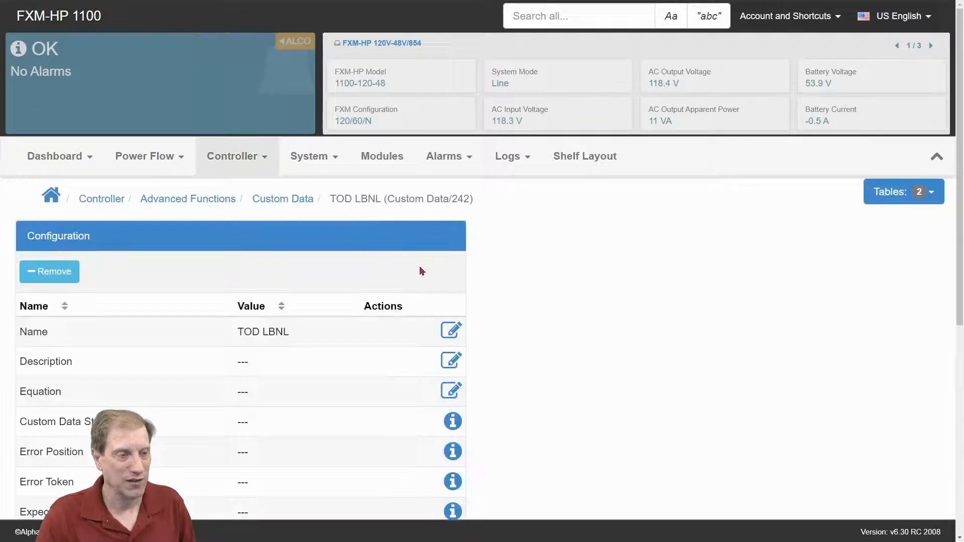
scroll(537, 396, "down", 6)
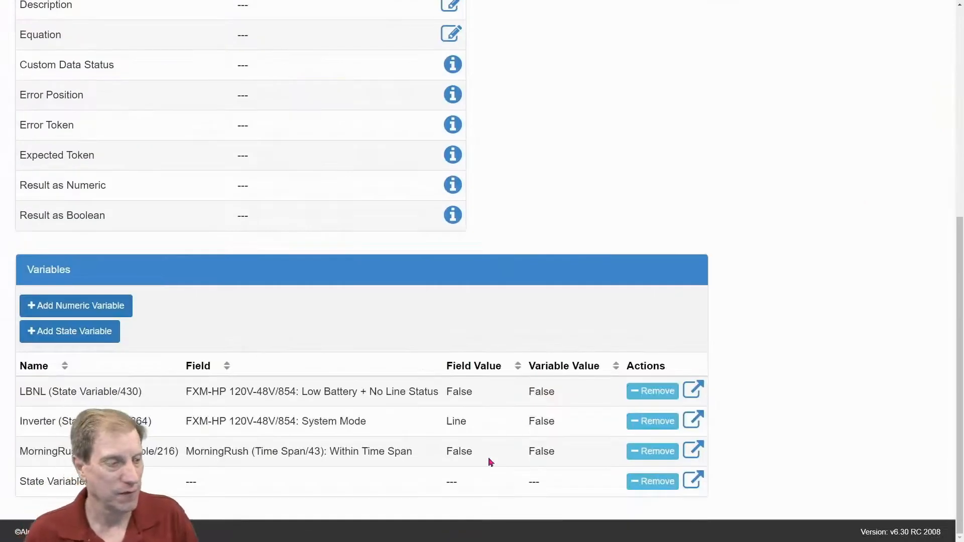
left_click(691, 481)
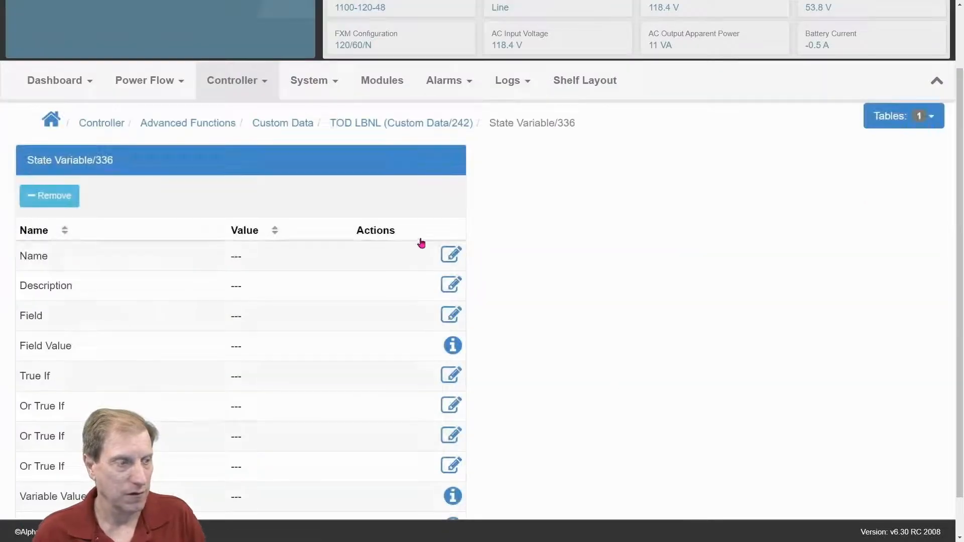
Name the fourth state variable "EveningRush" and save the name
left_click(440, 258)
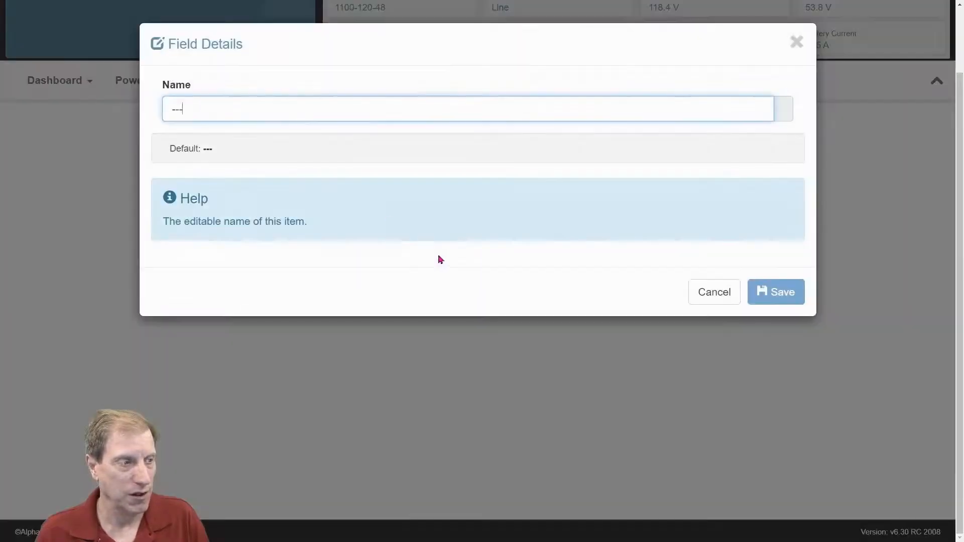
double_click(210, 111)
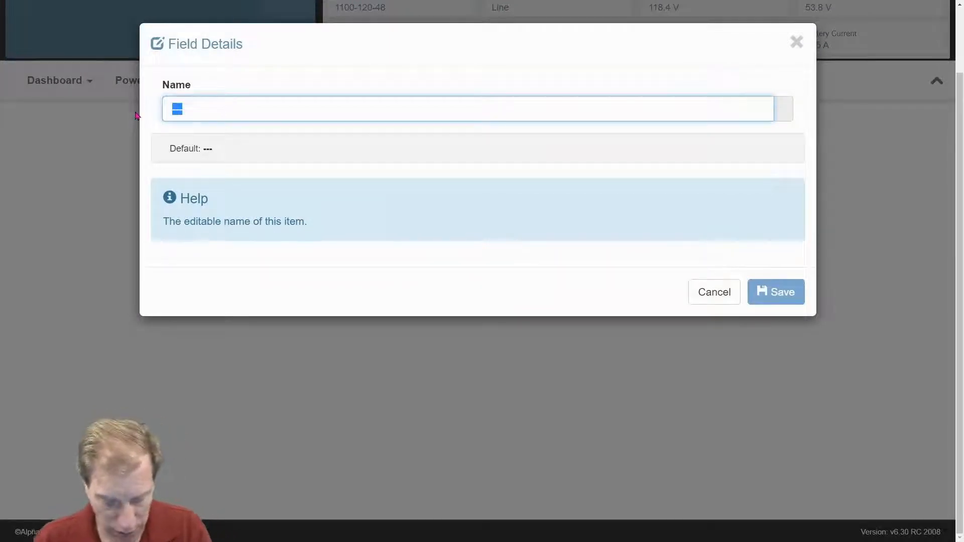
type("Even")
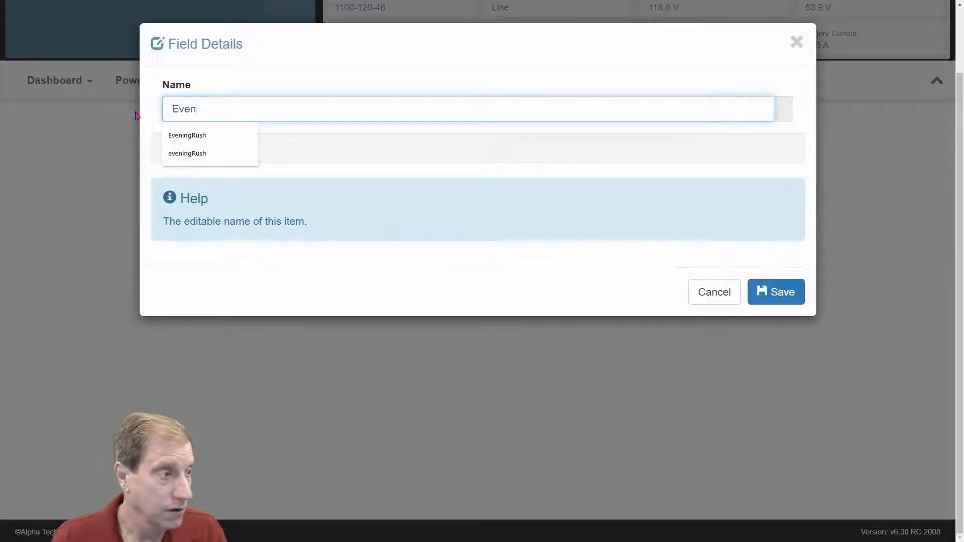
type("ingRush")
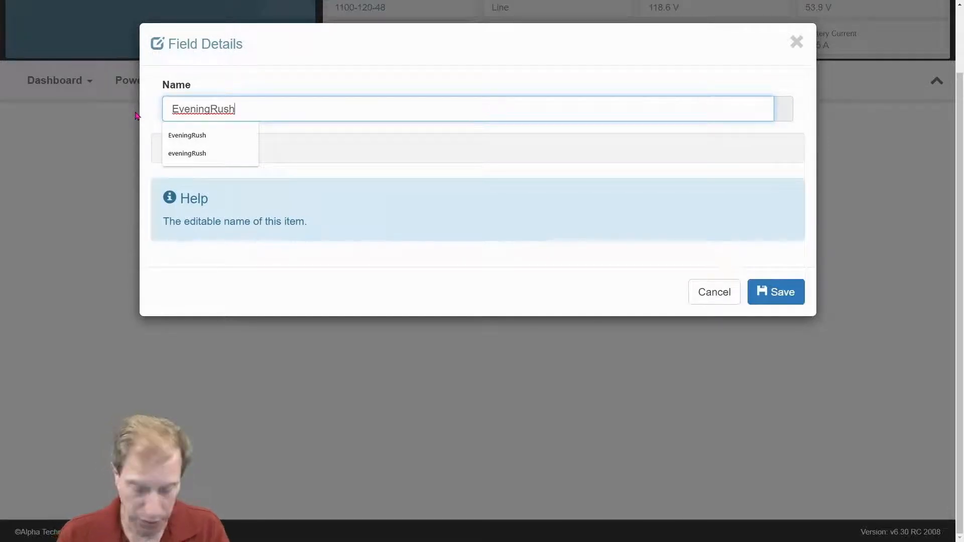
key("Return")
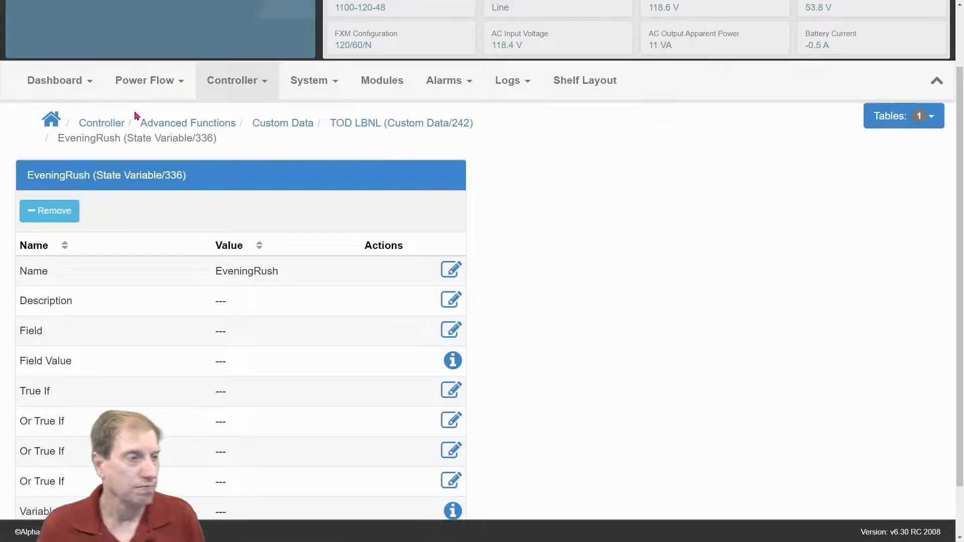
Map the EveningRush variable's field to Within Time Span of EveningRush (Time Span/823) and save it
left_click(453, 335)
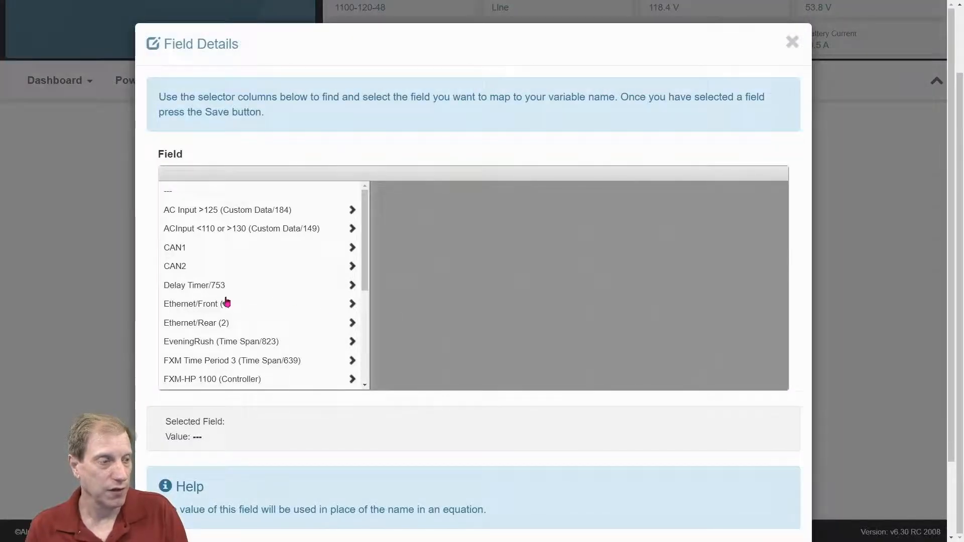
left_click(199, 343)
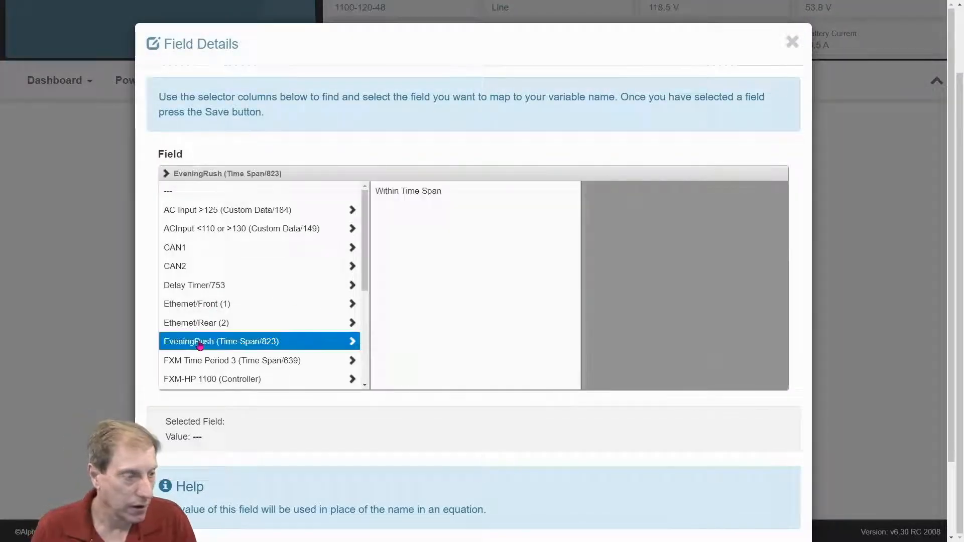
left_click(408, 198)
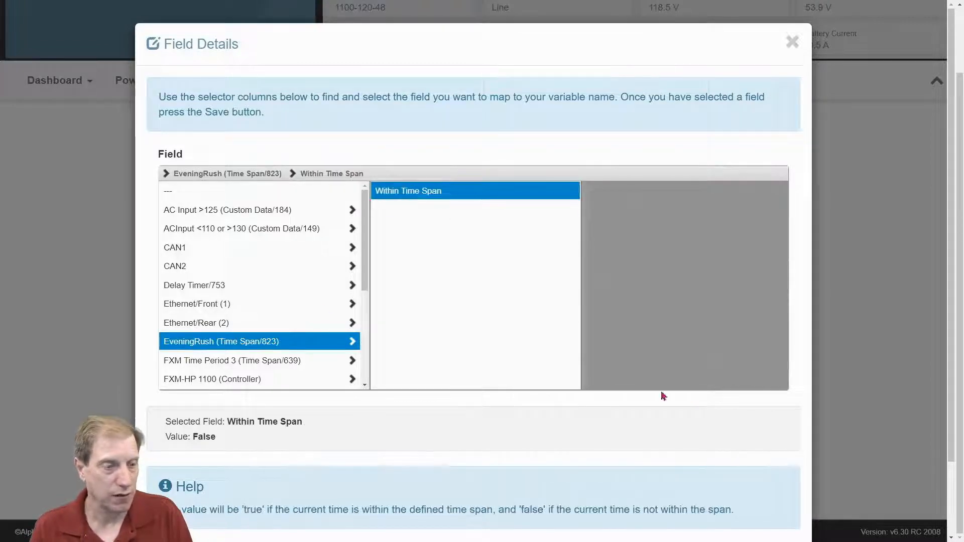
scroll(748, 462, "down", 2)
left_click(767, 493)
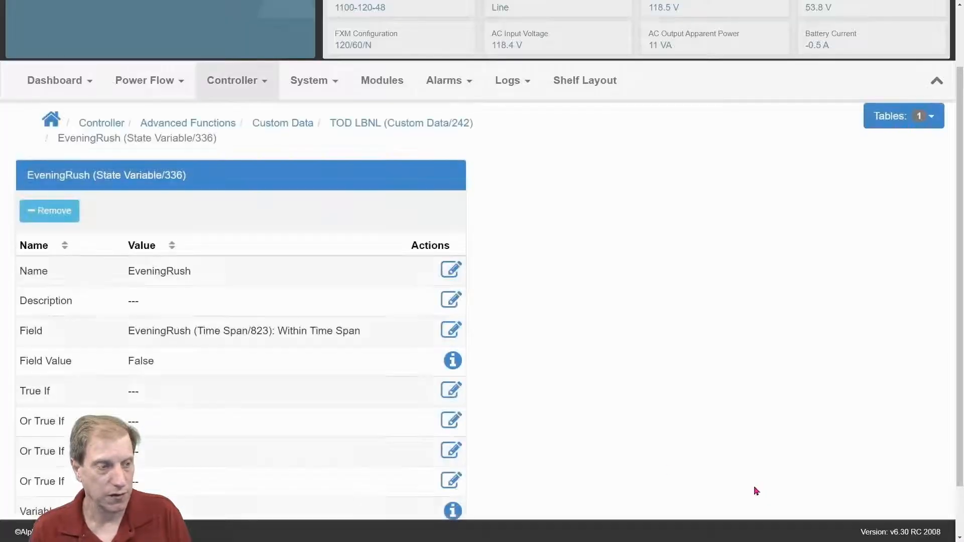
Set the EveningRush variable's first True If condition to True and save it
left_click(459, 392)
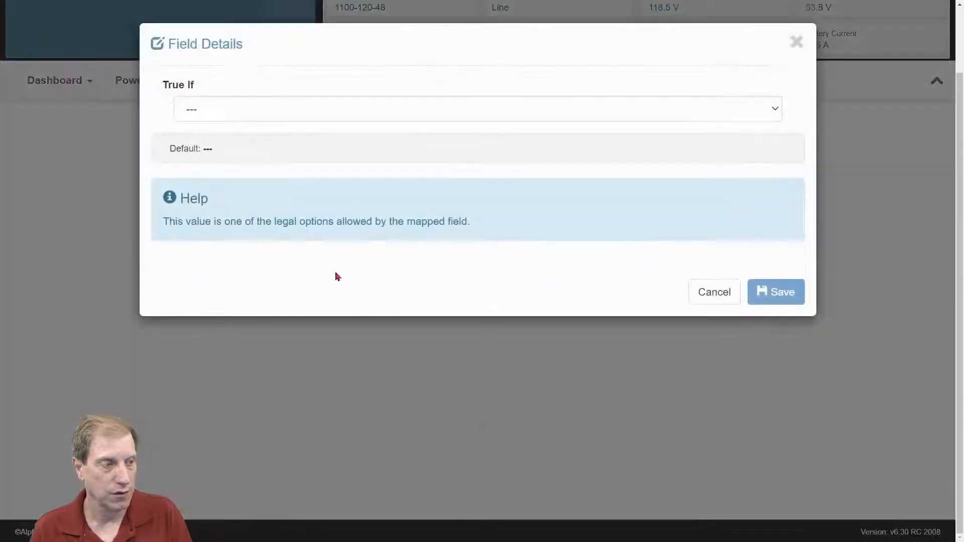
left_click(268, 111)
left_click(265, 146)
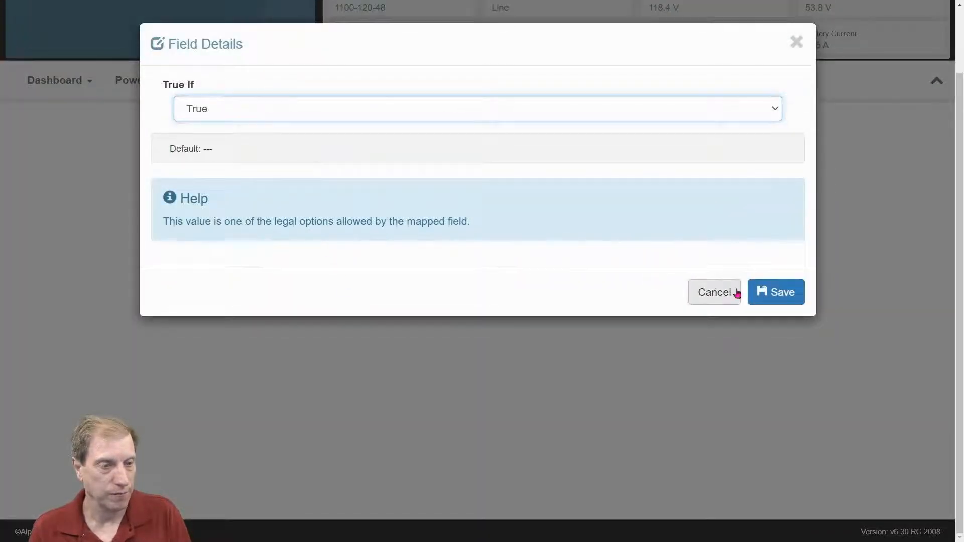
left_click(768, 294)
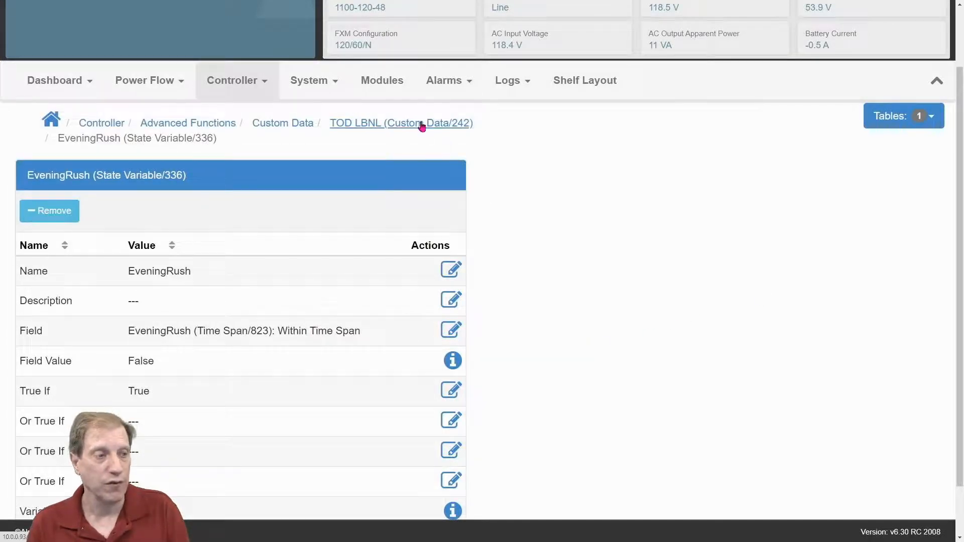
Return to the TOD LBNL custom data and check its list of four state variables
left_click(447, 124)
scroll(610, 342, "down", 5)
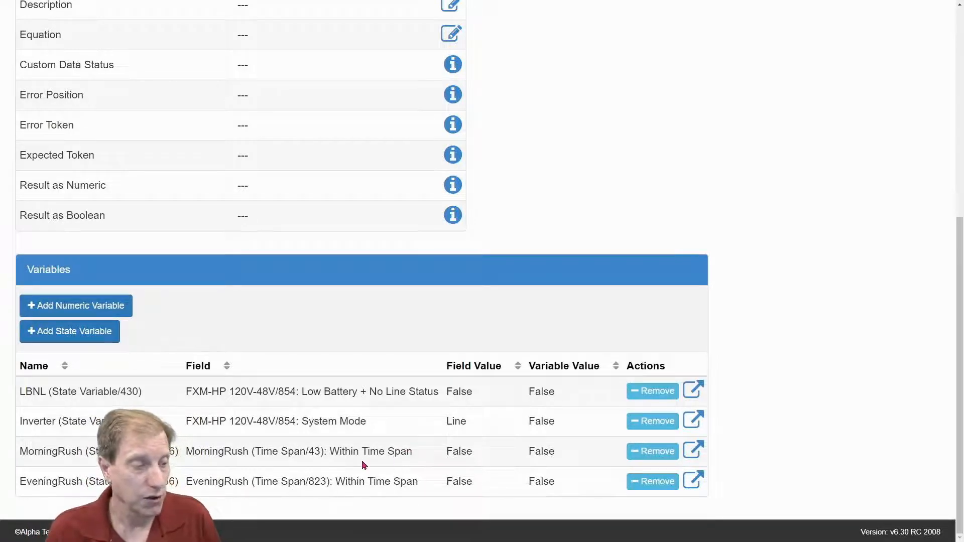
scroll(408, 383, "up", 7)
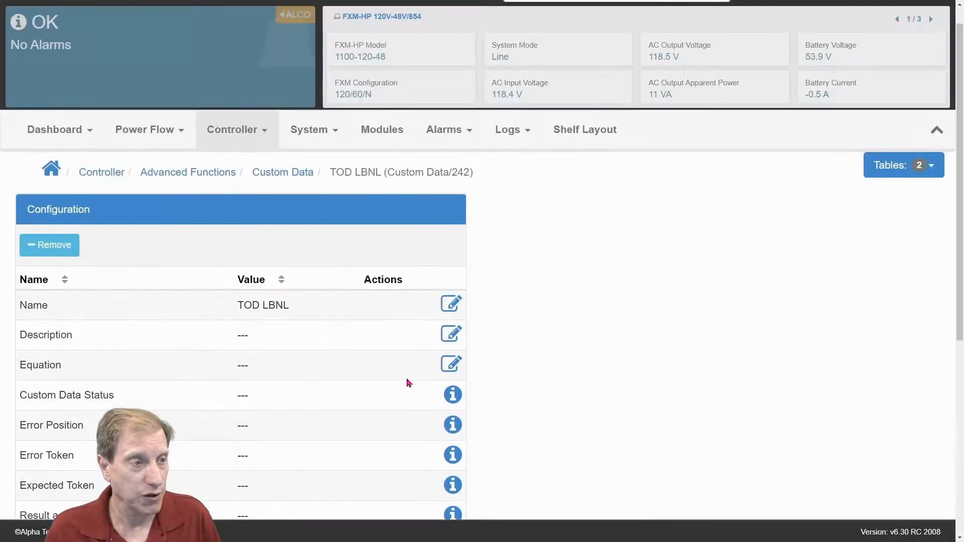
Open the controller's Scheduler and examine the days, start times and end times of the scheduled time spans
mouse_move(258, 154)
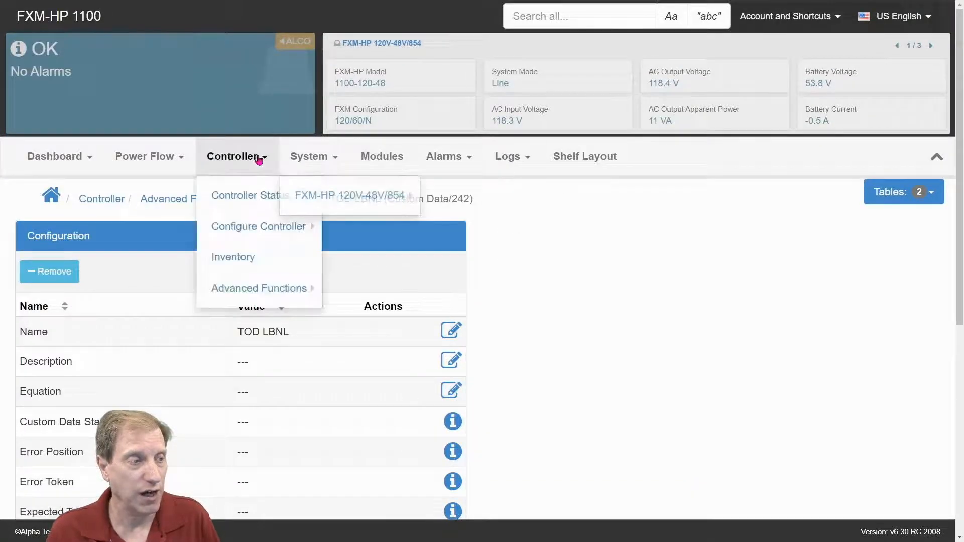
mouse_move(259, 292)
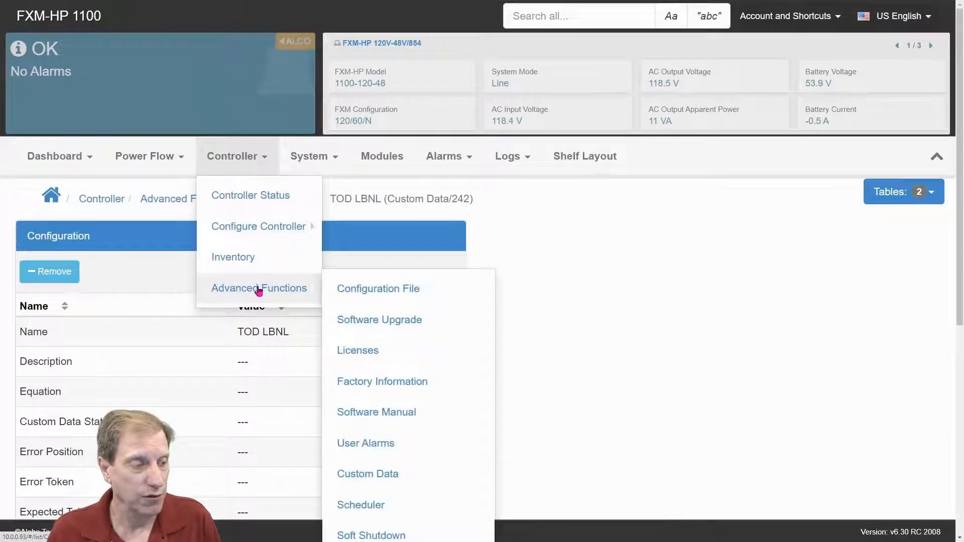
left_click(380, 503)
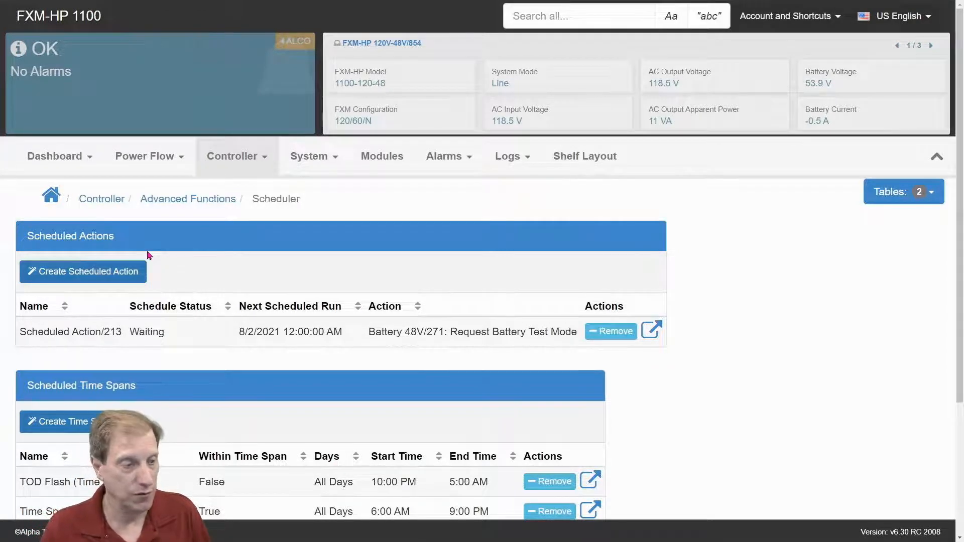
scroll(149, 255, "down", 3)
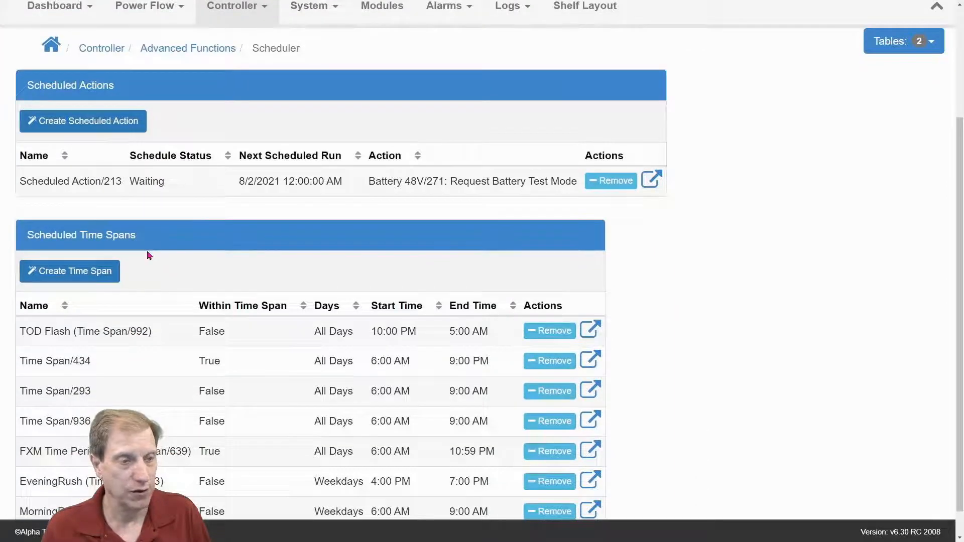
scroll(150, 255, "down", 1)
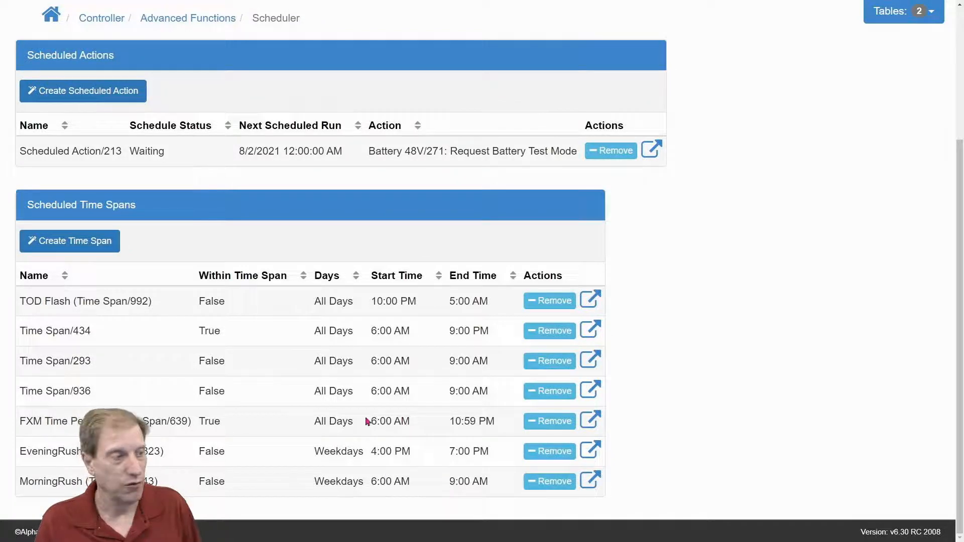
Review the name, days to run and time settings for creating a time span, then cancel and recheck the scheduled time spans
left_click(114, 251)
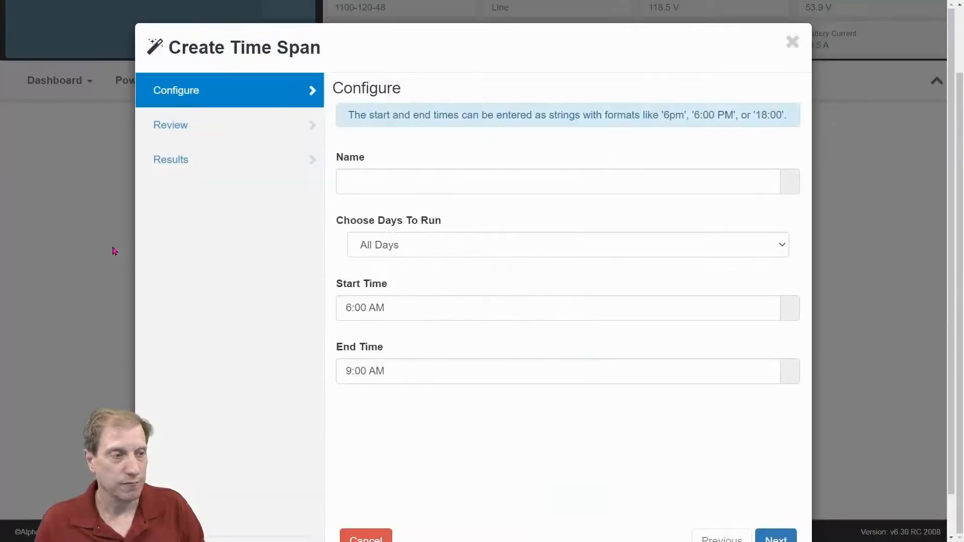
left_click(360, 185)
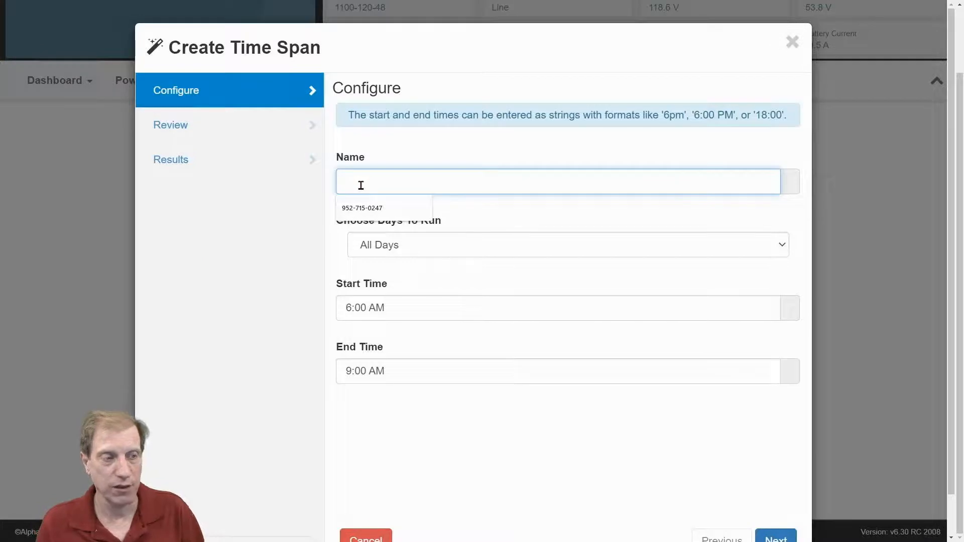
left_click(397, 143)
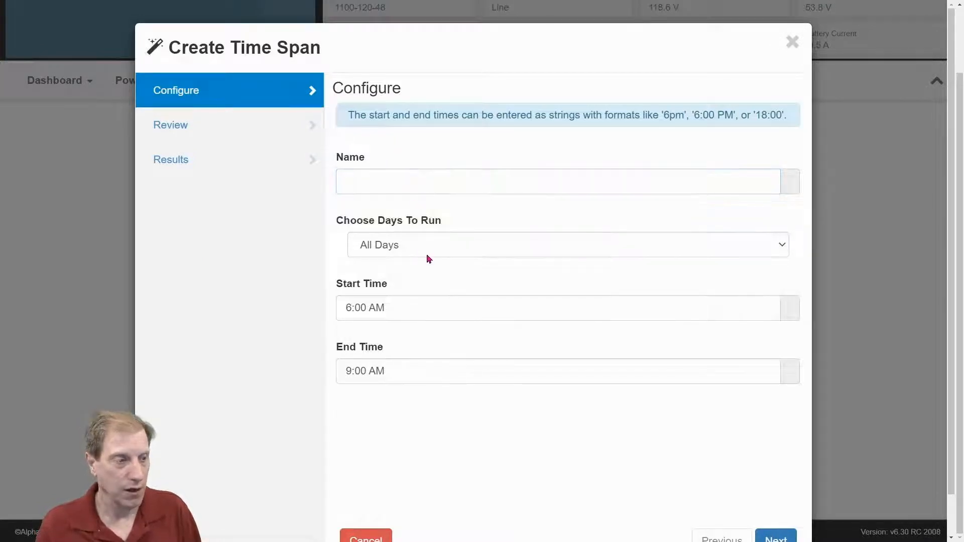
left_click(781, 249)
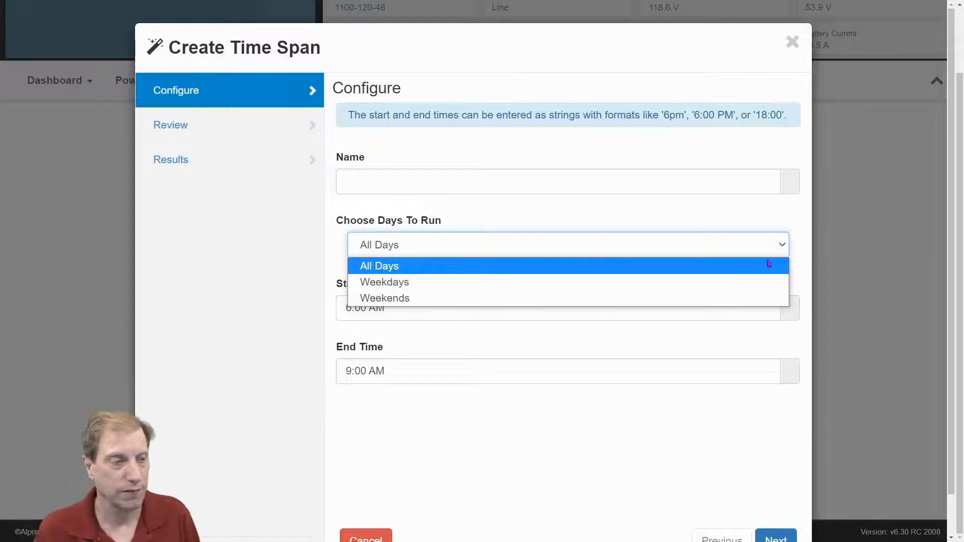
left_click(728, 336)
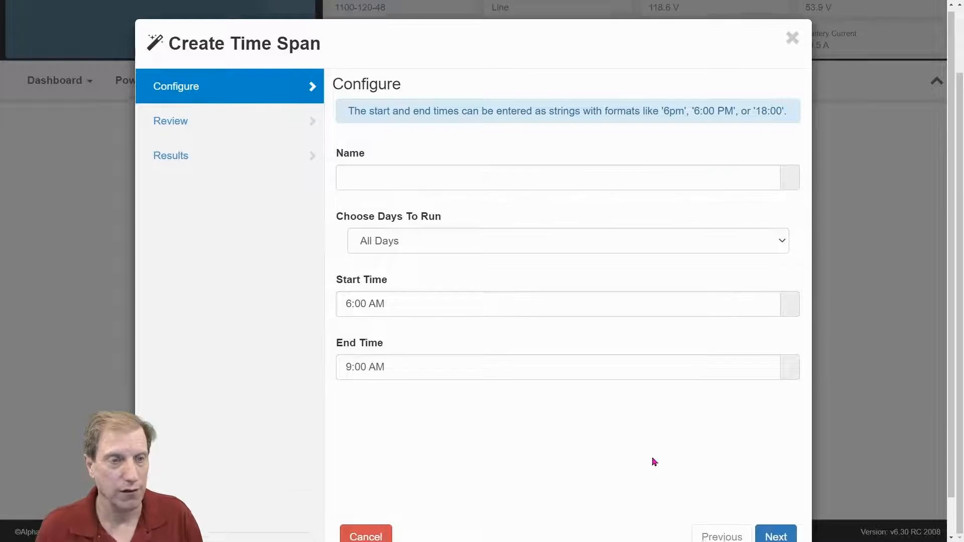
scroll(651, 456, "down", 1)
left_click(378, 497)
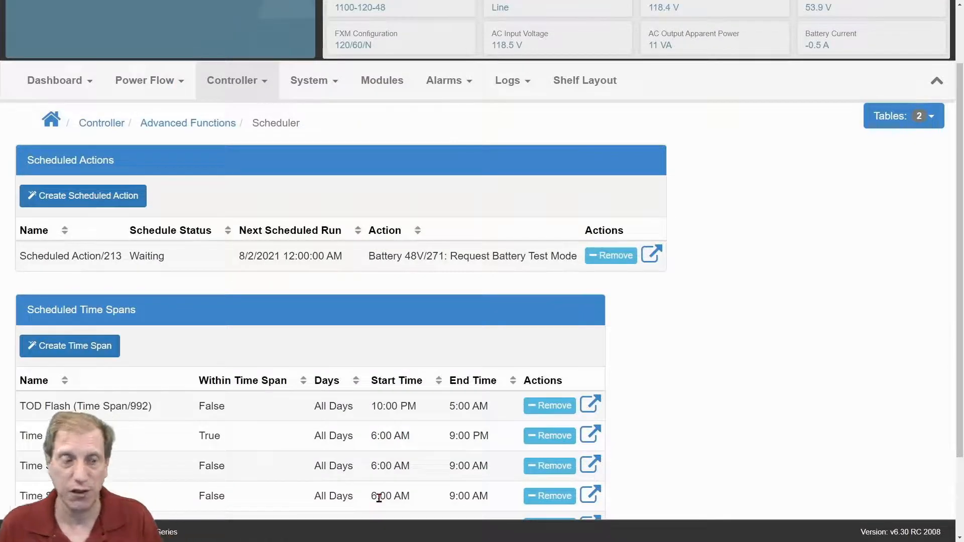
scroll(359, 432, "down", 2)
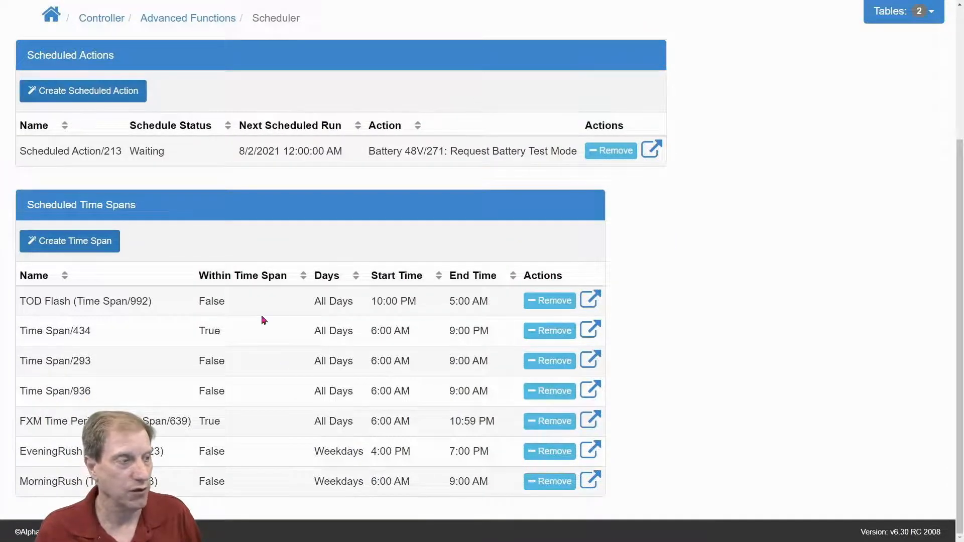
Go back to the controller's Custom Data list and open the TOD LBNL entry
scroll(222, 225, "up", 3)
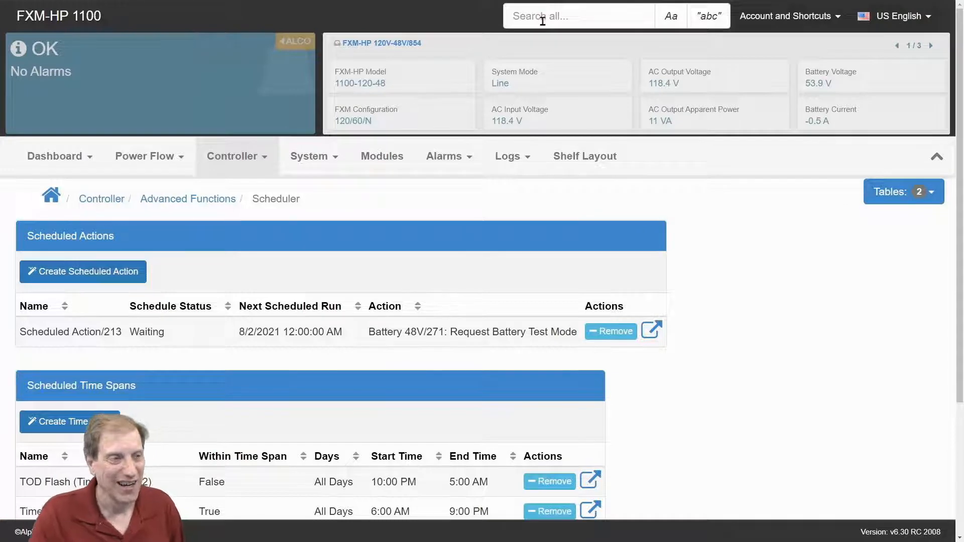
mouse_move(236, 158)
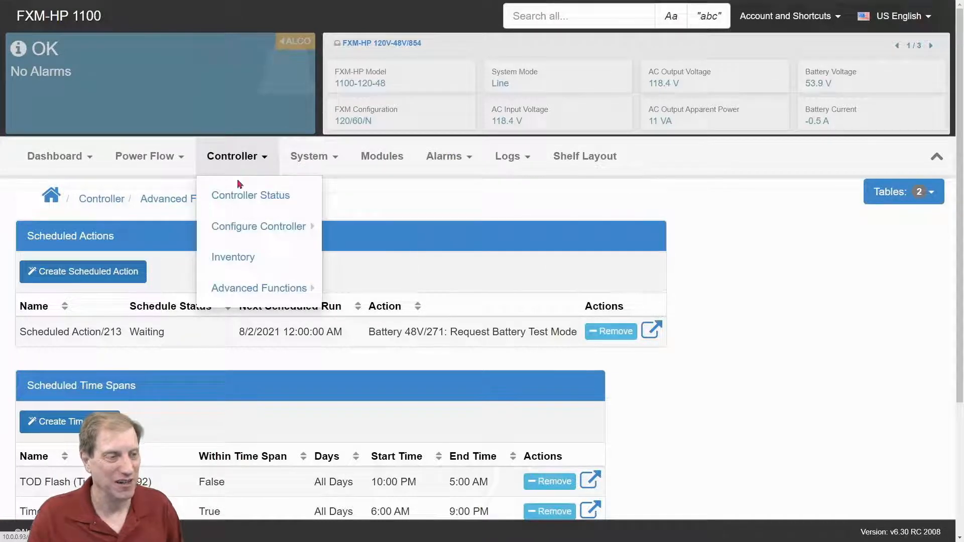
mouse_move(239, 295)
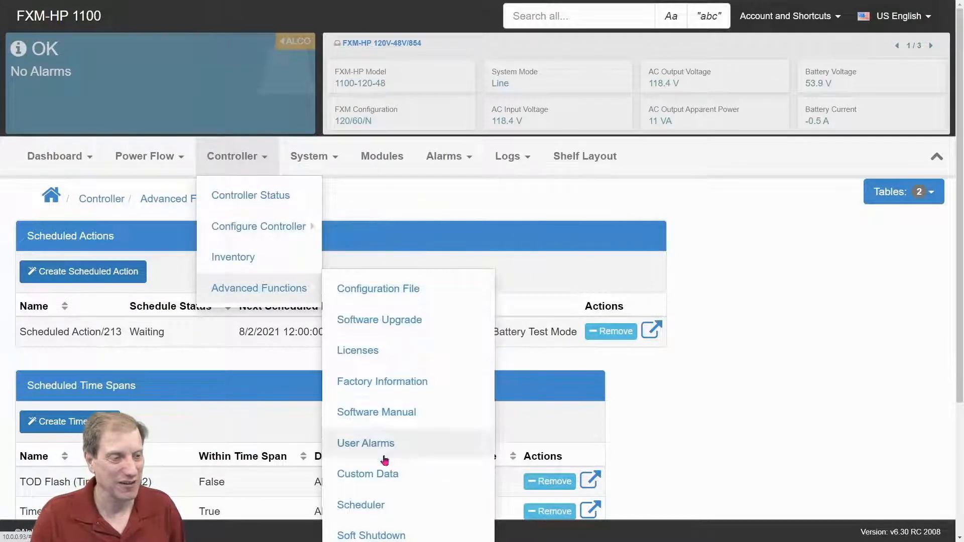
left_click(384, 475)
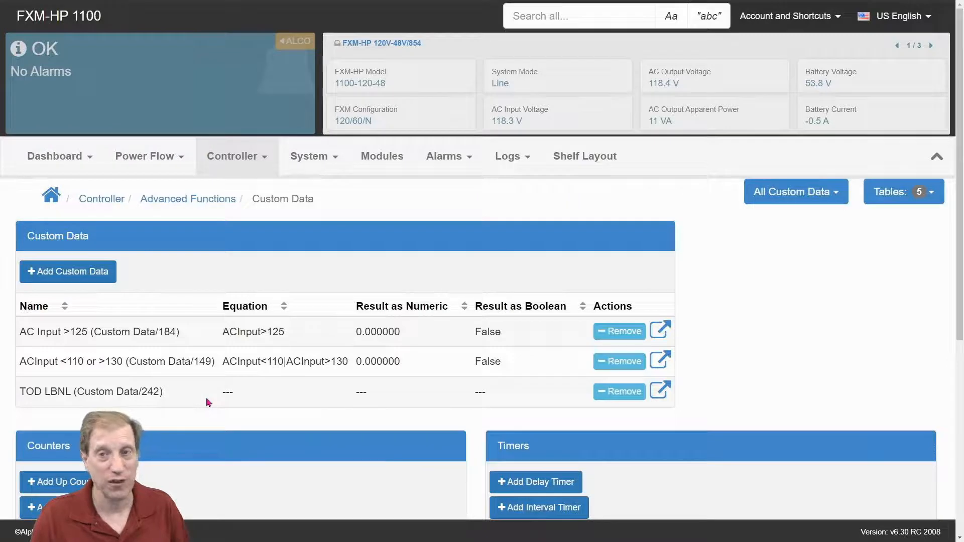
left_click(660, 392)
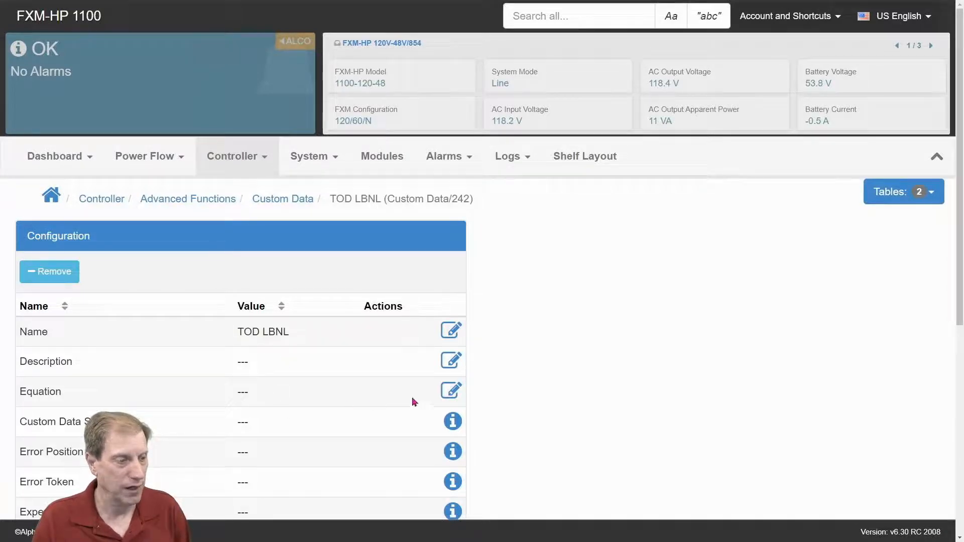
Set the TOD LBNL equation to (MorningRush=False)&(EveningRush=False)&(Inverter=True)&(LBNL=True) and save it
left_click(456, 397)
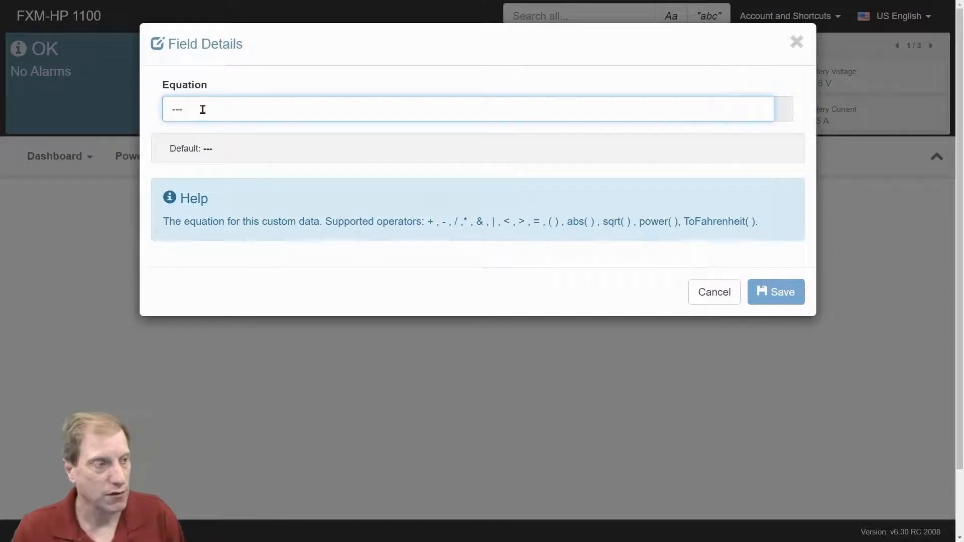
left_click_drag(200, 108, 166, 109)
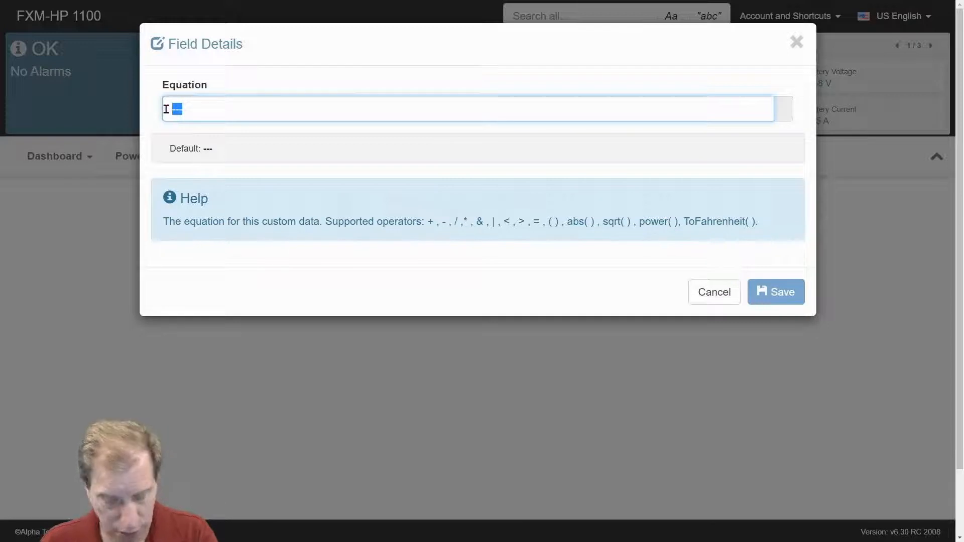
type("(")
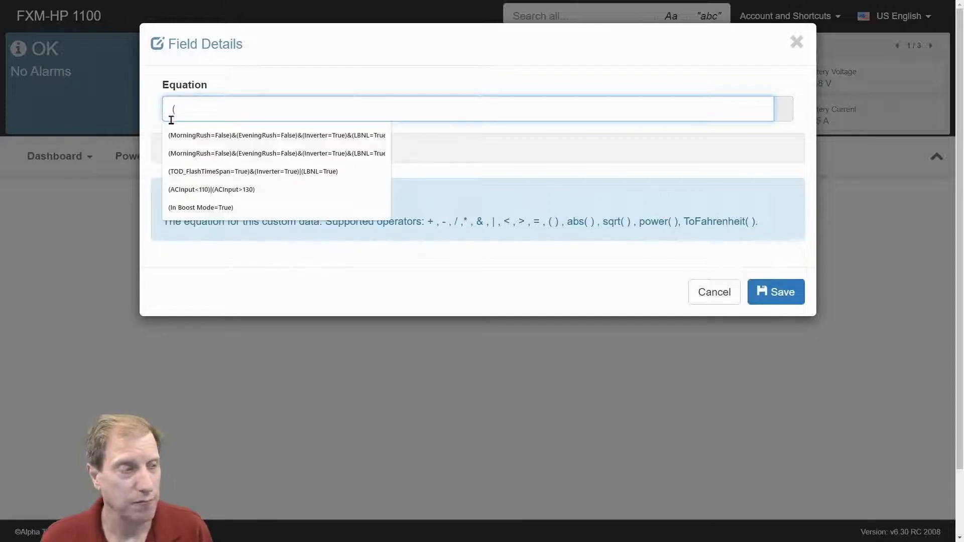
left_click(191, 144)
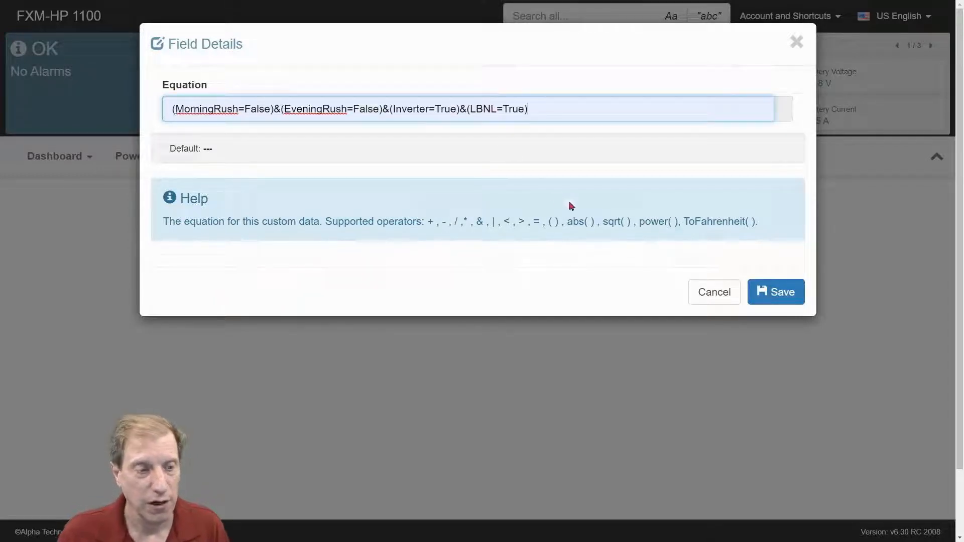
left_click(767, 292)
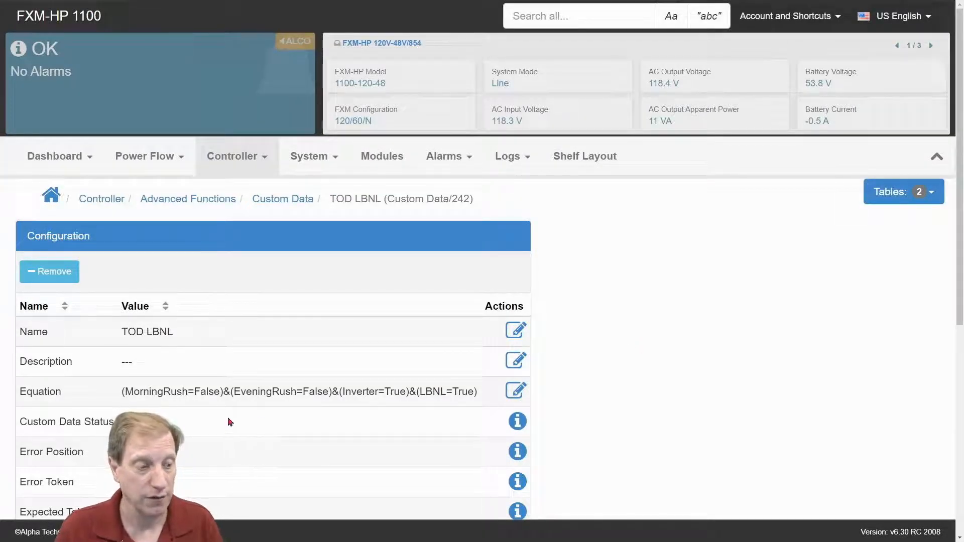
Delete the closing parenthesis after LBNL=True in the equation, save it and check the custom data status and error fields
left_click(516, 391)
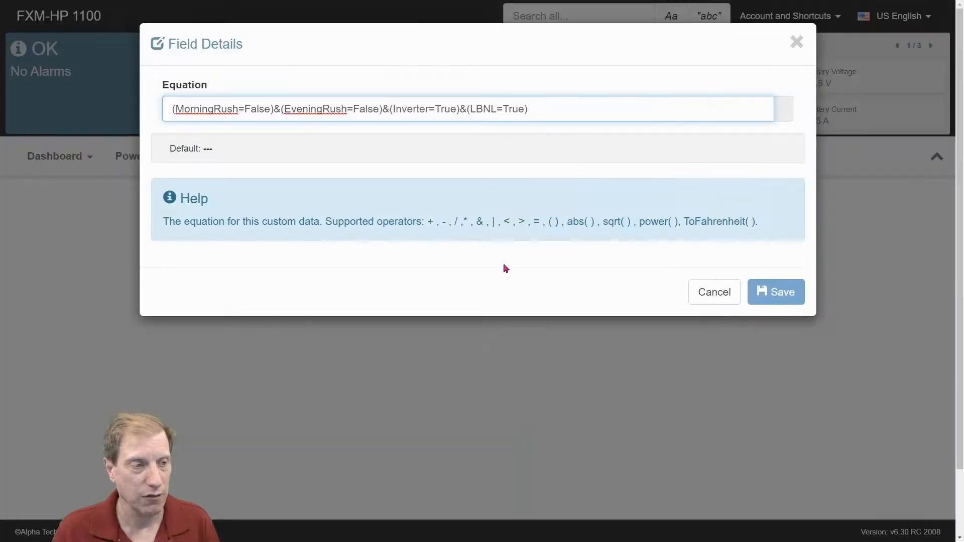
triple_click(533, 110)
left_click(532, 110)
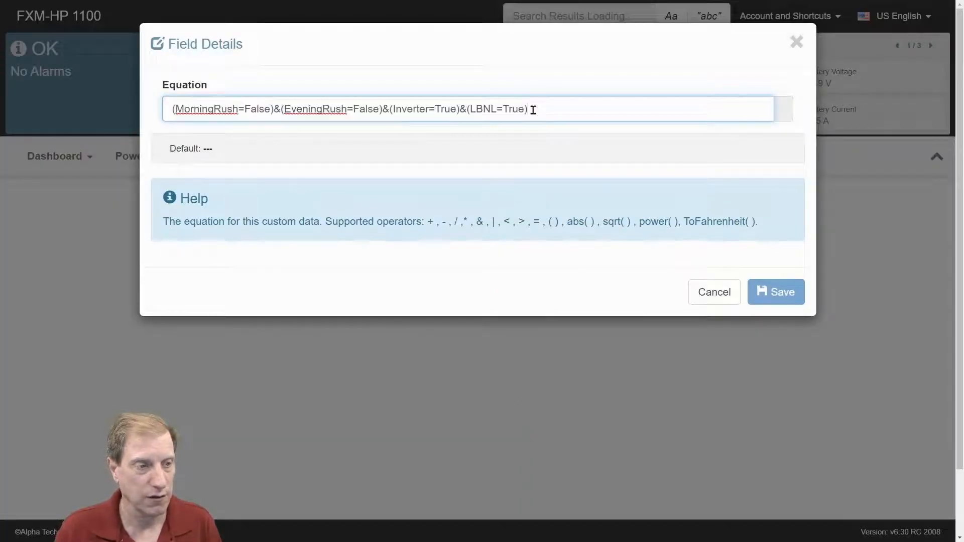
key("BackSpace")
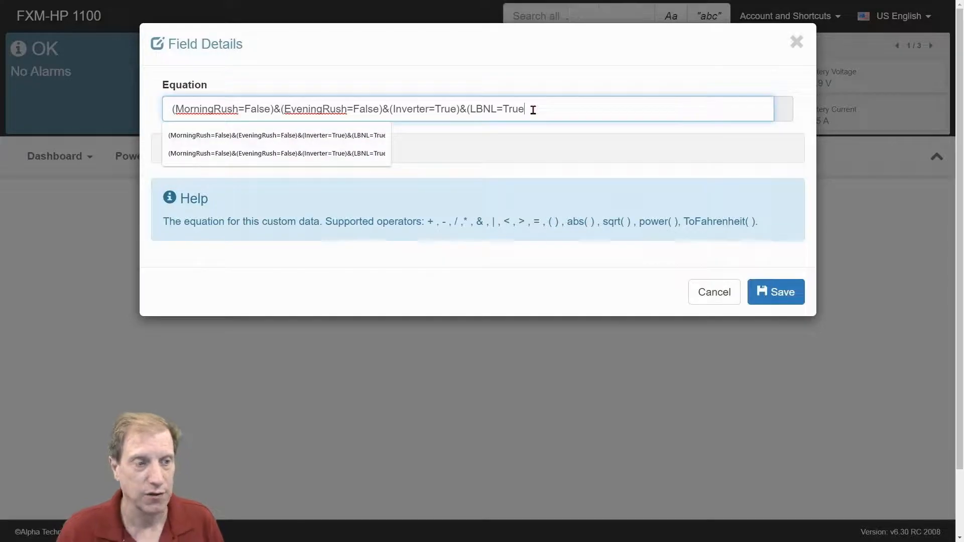
left_click(764, 292)
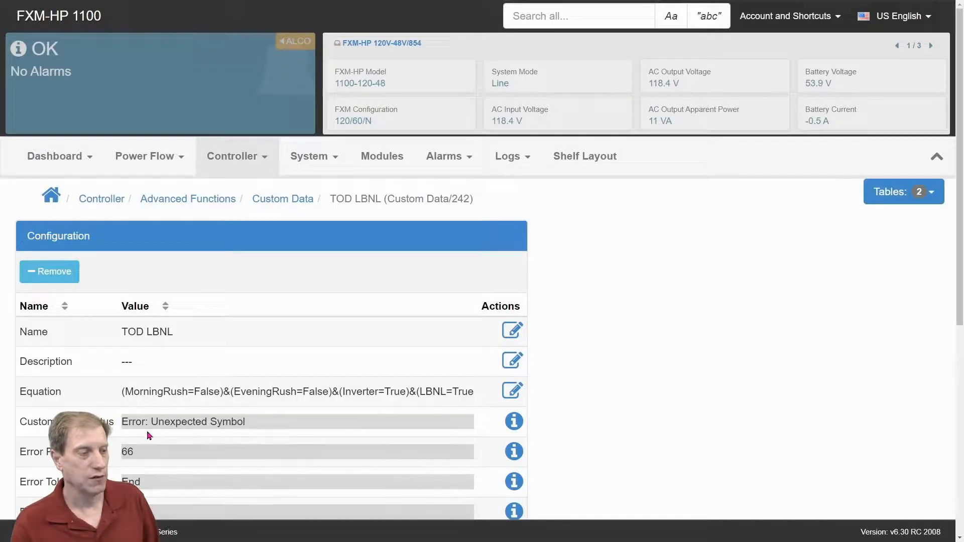
scroll(149, 437, "down", 2)
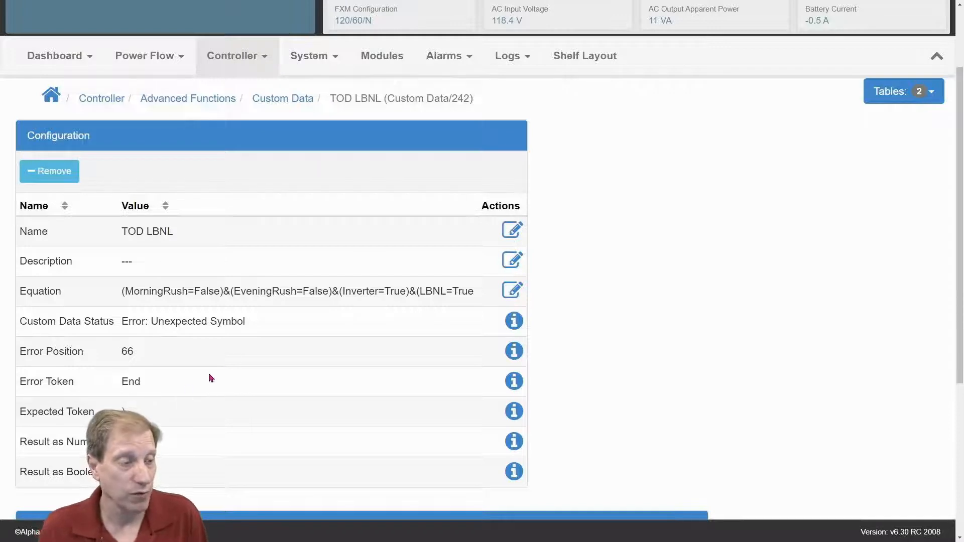
Restore the closing parenthesis after LBNL=True in the equation, save it and review the status, results and variables
left_click(512, 291)
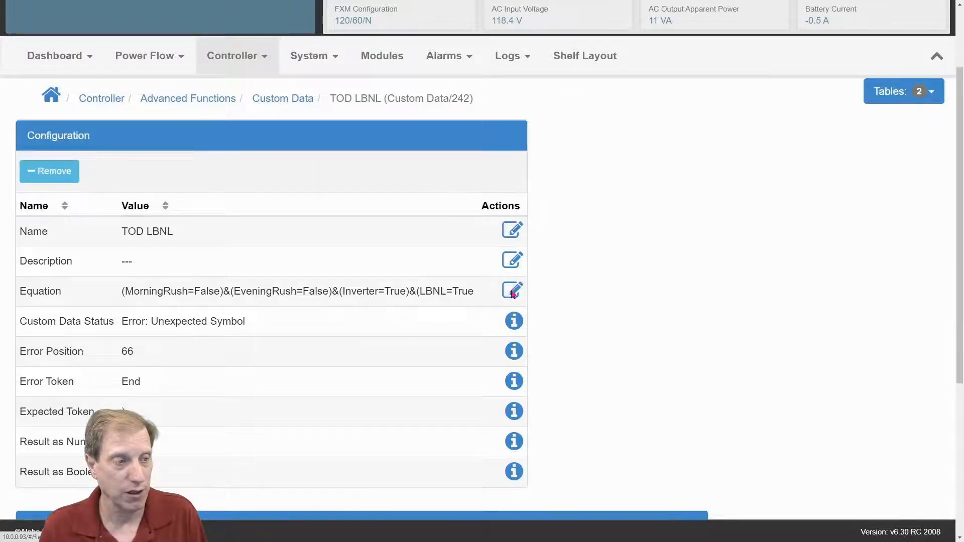
triple_click(541, 111)
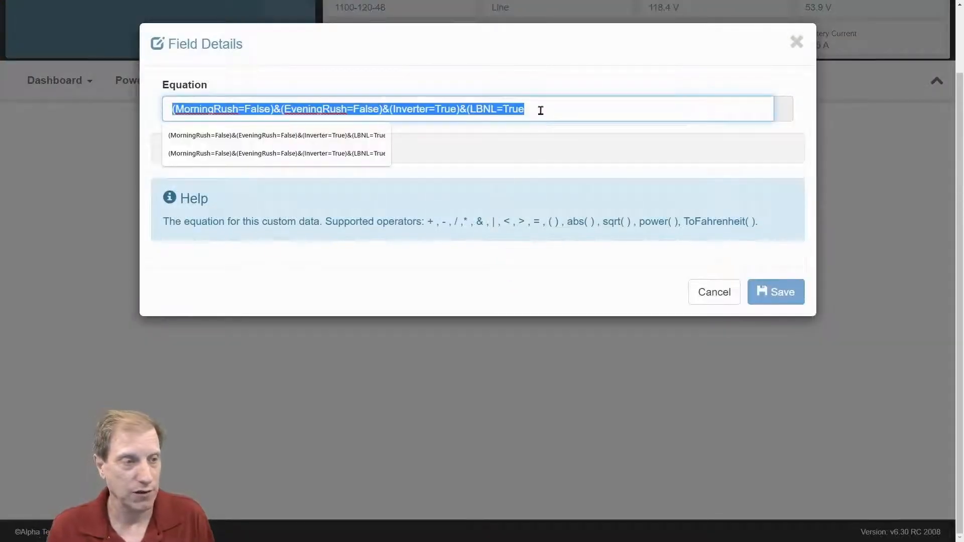
left_click(540, 110)
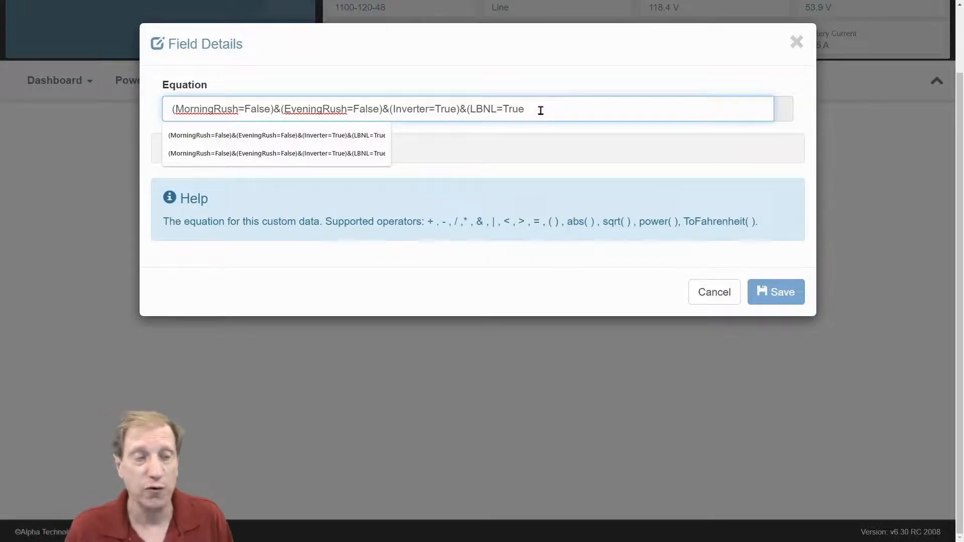
double_click(501, 108)
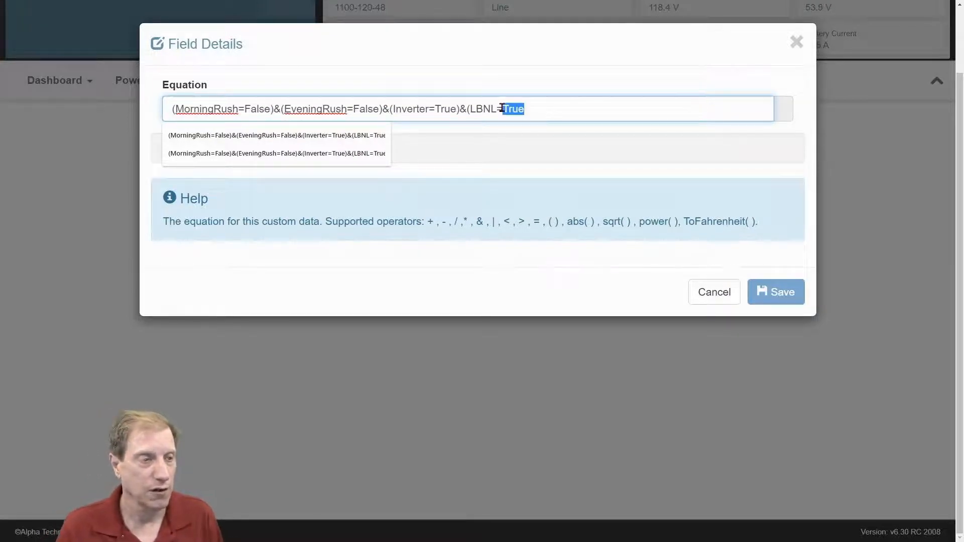
left_click(554, 114)
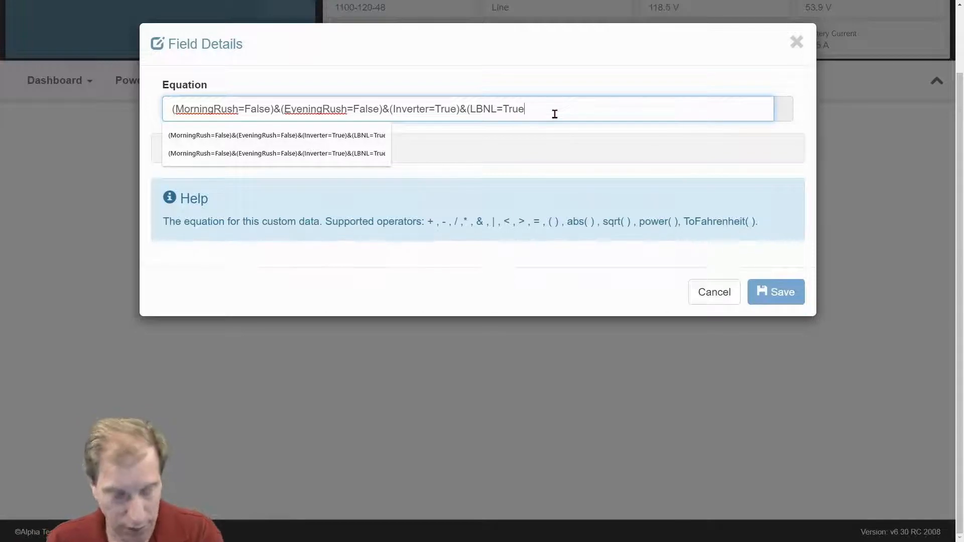
type(")")
left_click(757, 294)
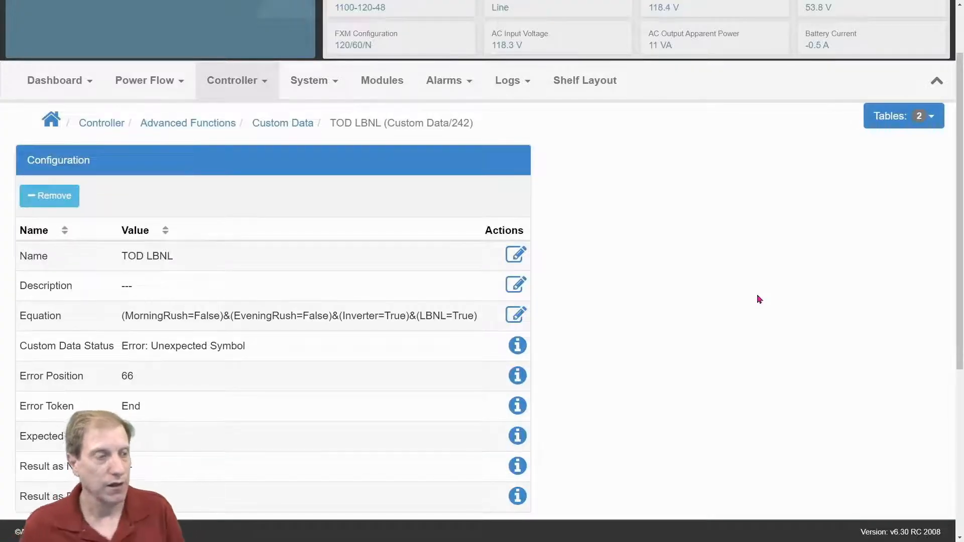
scroll(552, 317, "down", 3)
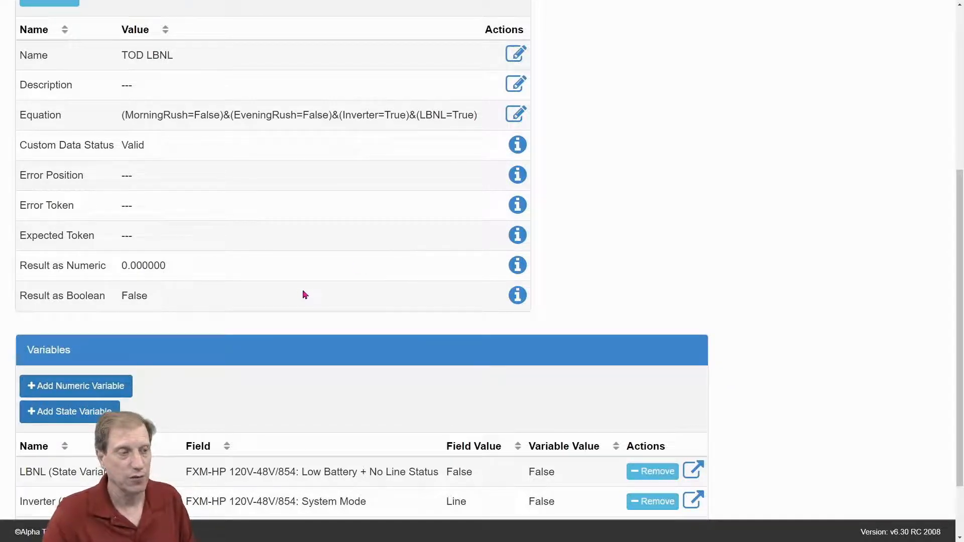
scroll(303, 294, "up", 2)
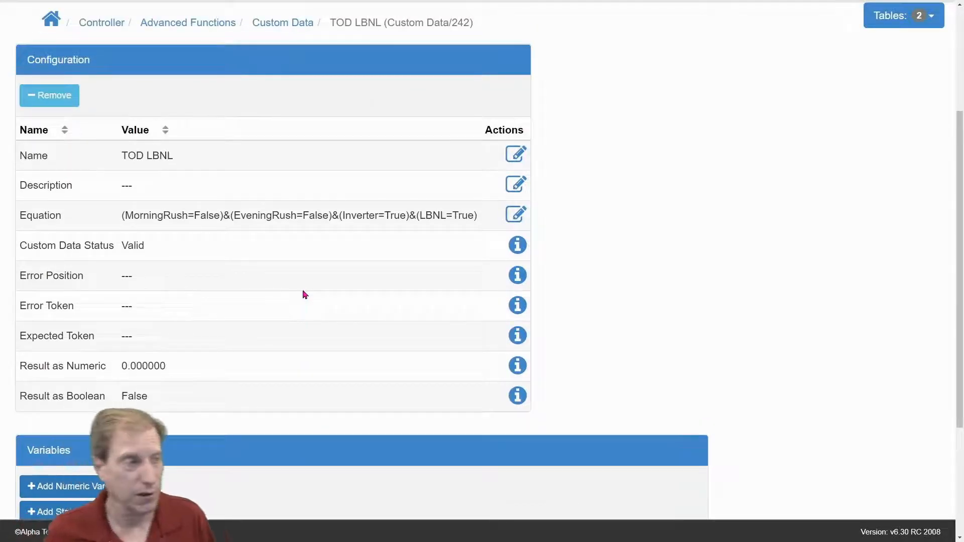
scroll(279, 302, "down", 3)
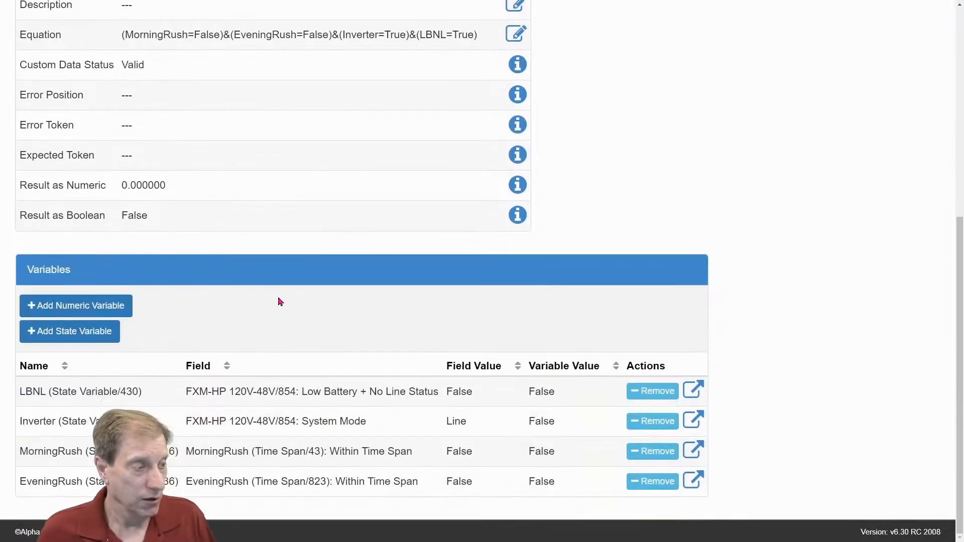
scroll(280, 301, "up", 4)
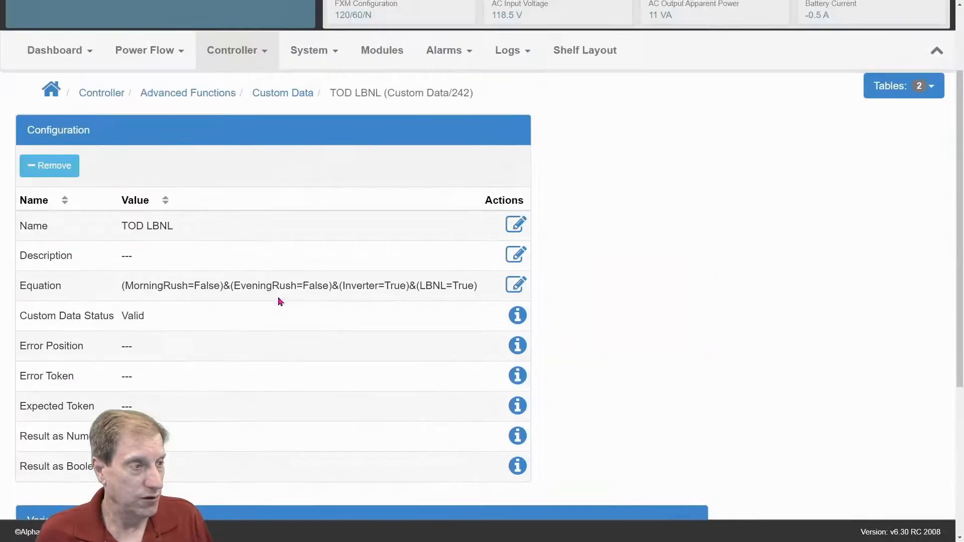
Return to the Custom Data overview, add a Change Relay action and open its configuration
left_click(283, 95)
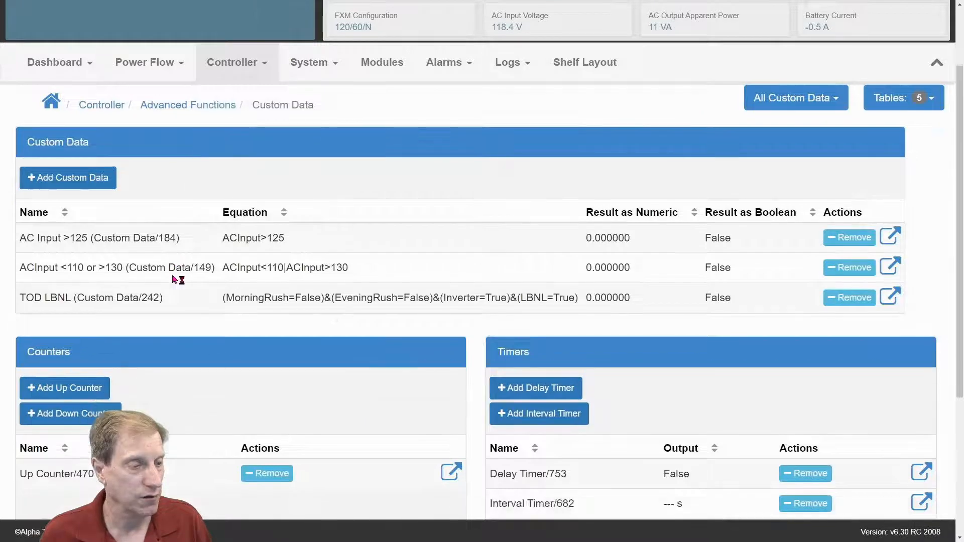
scroll(178, 280, "down", 4)
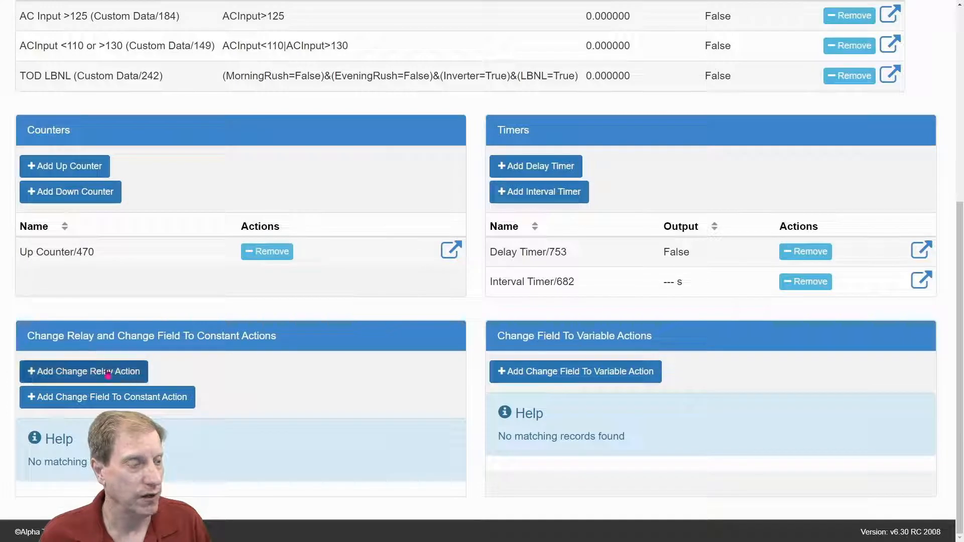
left_click(80, 379)
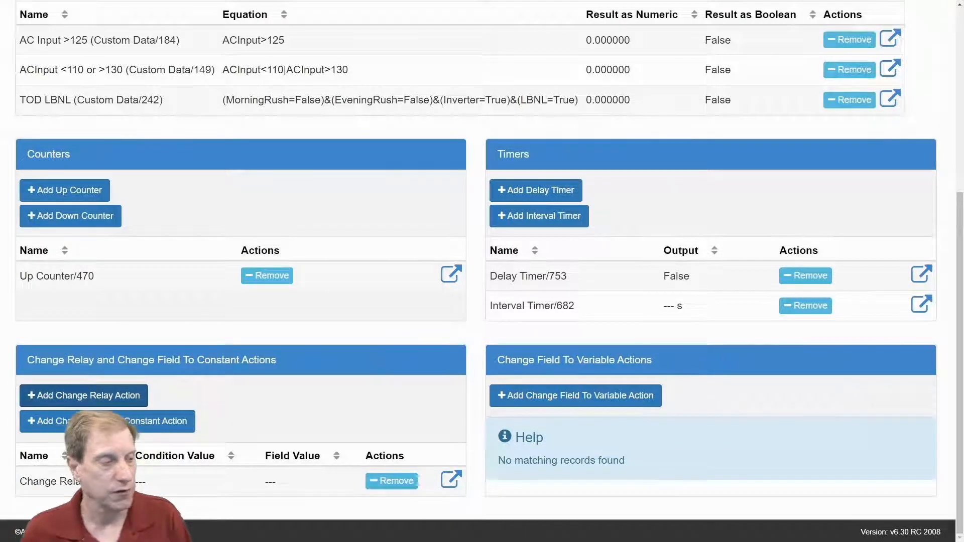
left_click(451, 479)
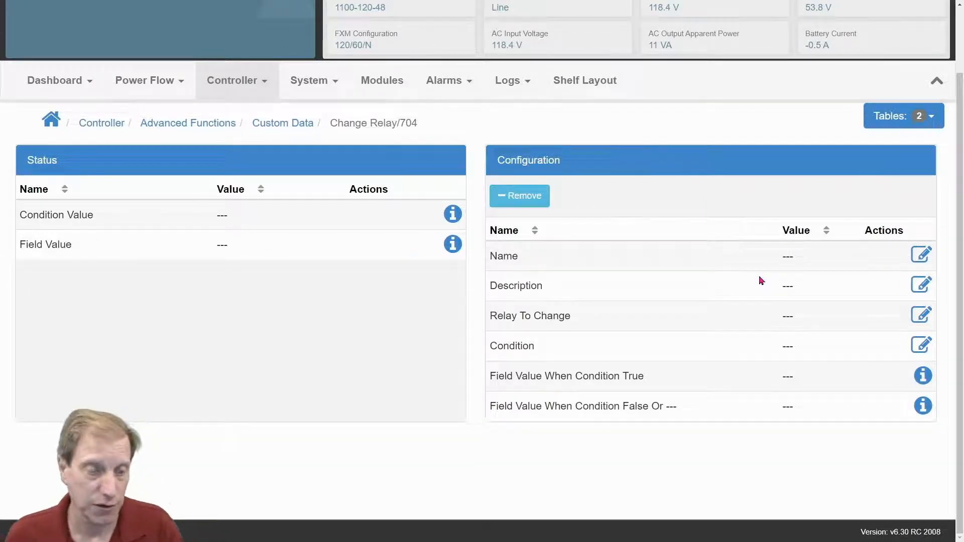
Name the new Change Relay action TOD LBNL and save the name
left_click(922, 255)
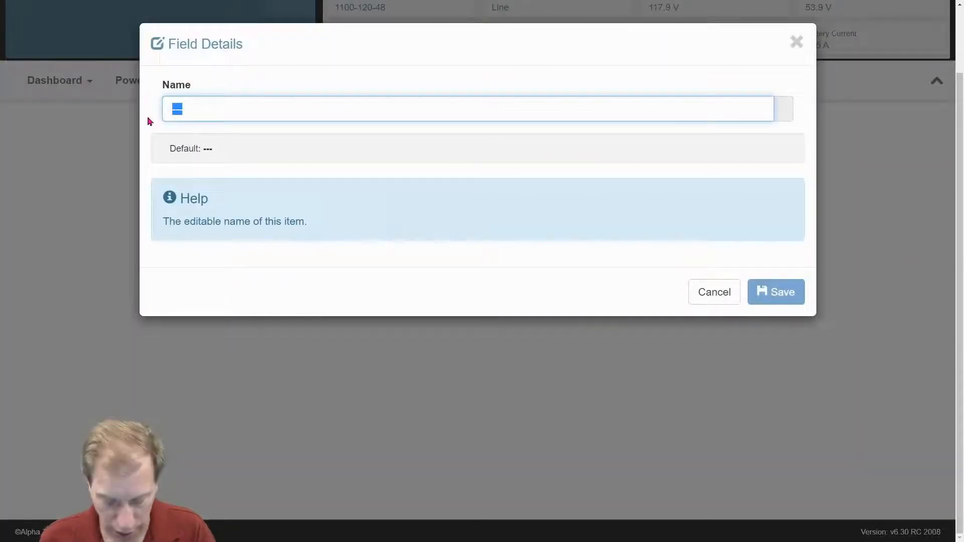
type("TOD LBNL")
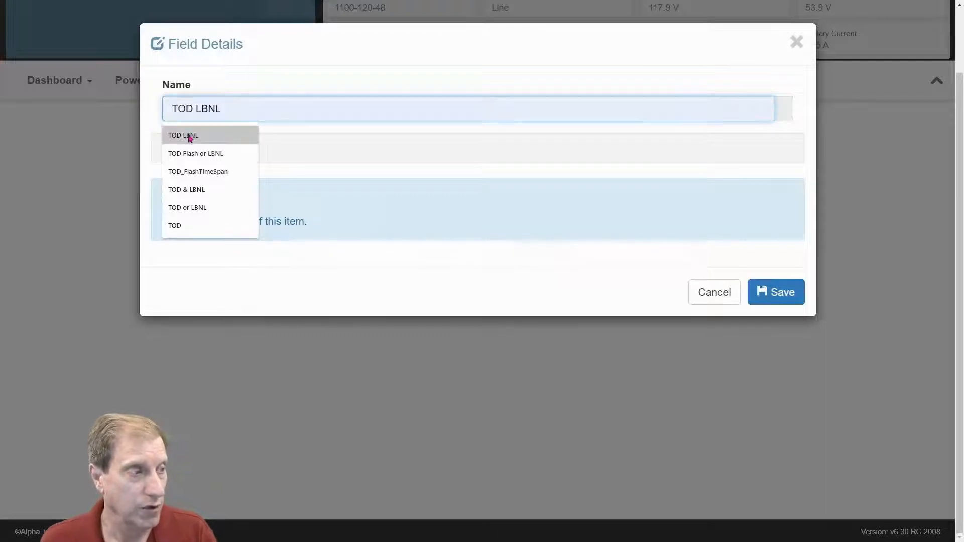
left_click(188, 135)
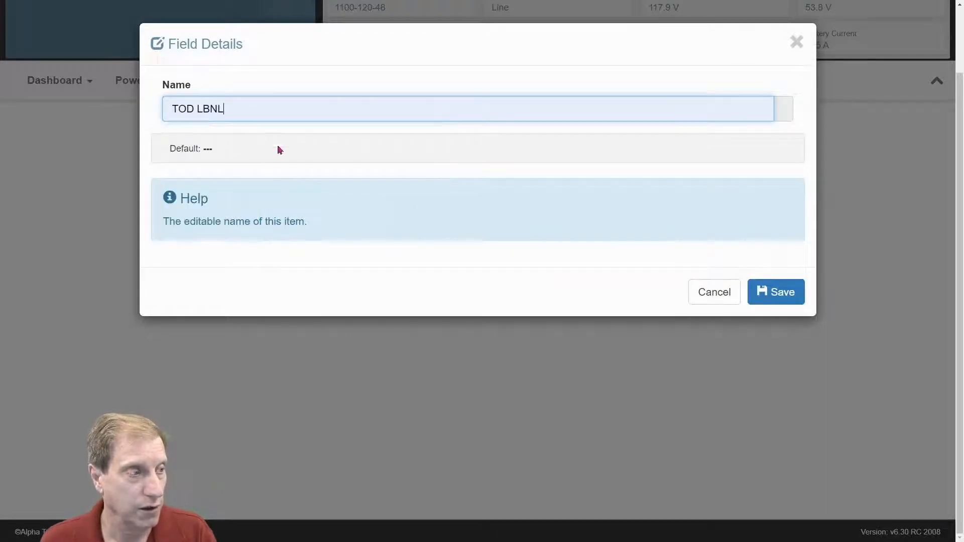
left_click(777, 293)
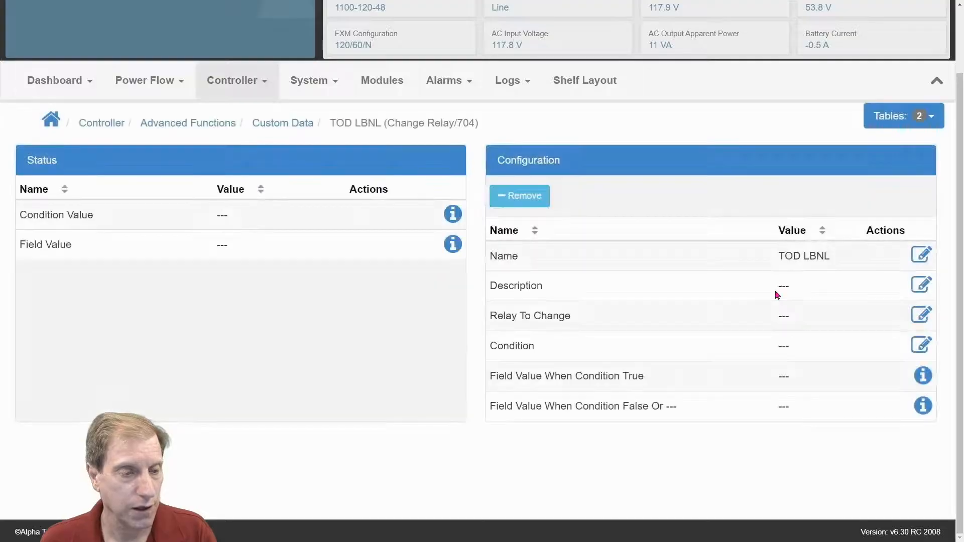
Set the action's relay to change to TOD LBNL (Output Relay C3) under FXM-HP 120V-48V/854, FXM ADIO, and save
left_click(918, 316)
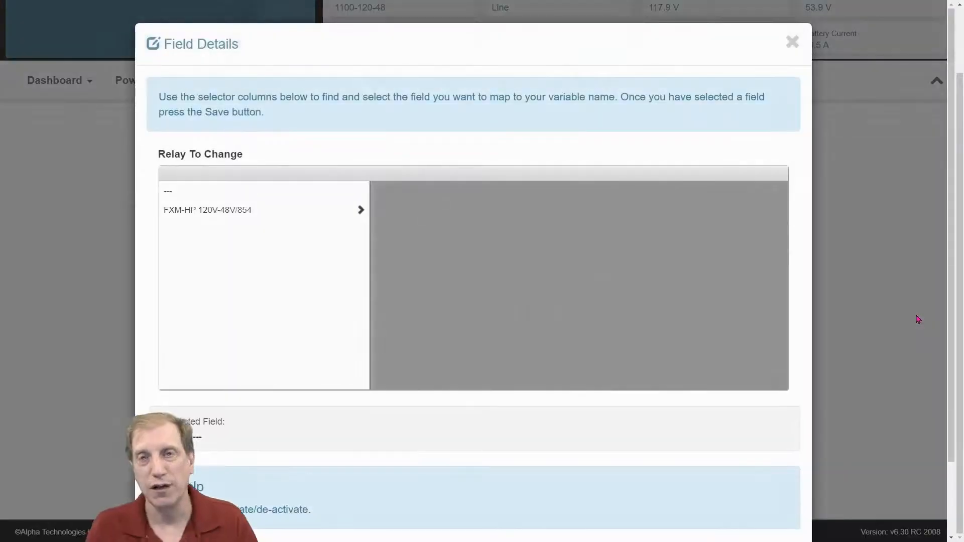
left_click(296, 212)
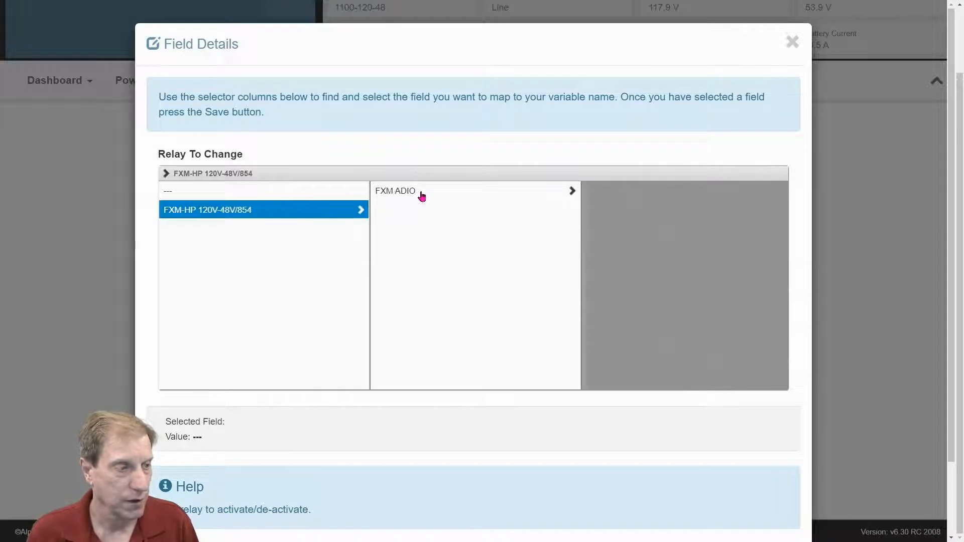
left_click(421, 197)
left_click(643, 216)
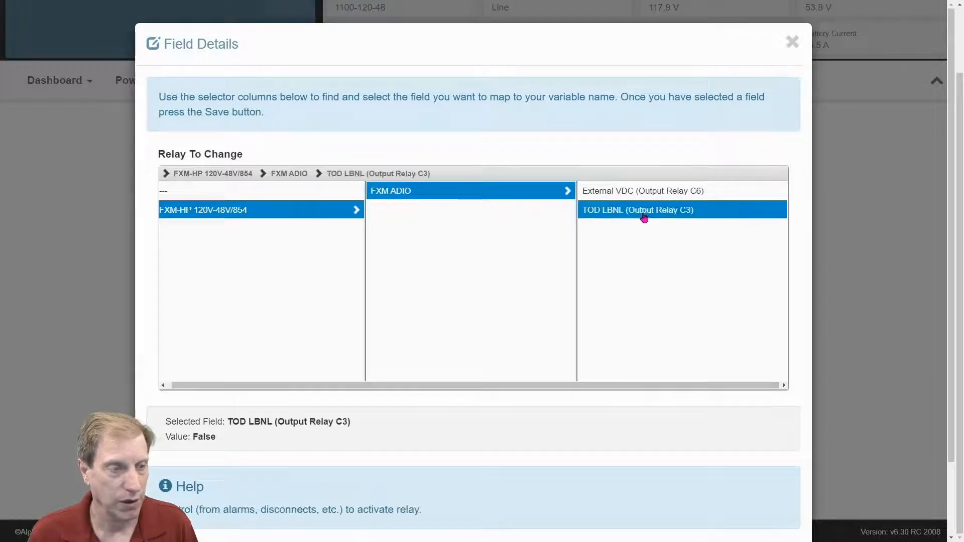
scroll(701, 447, "down", 3)
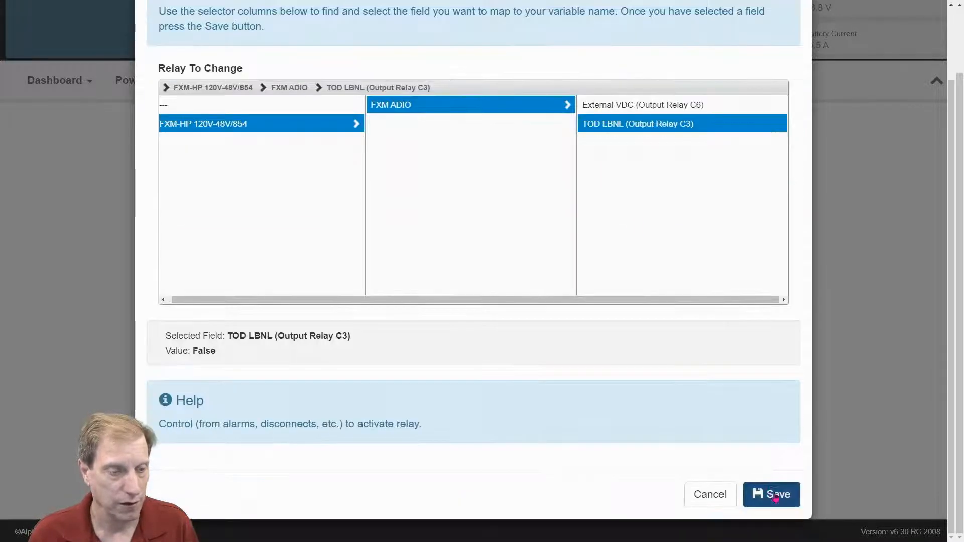
left_click(773, 495)
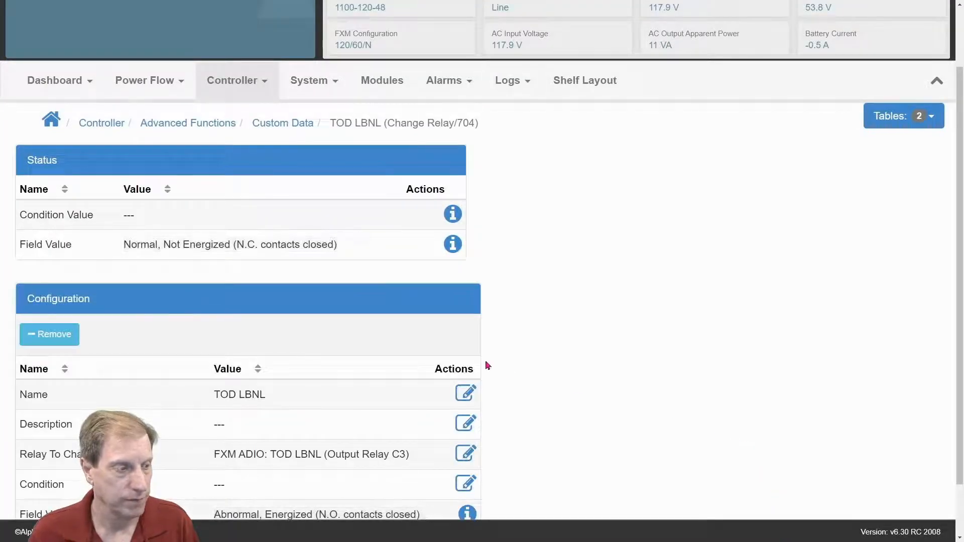
scroll(487, 365, "down", 2)
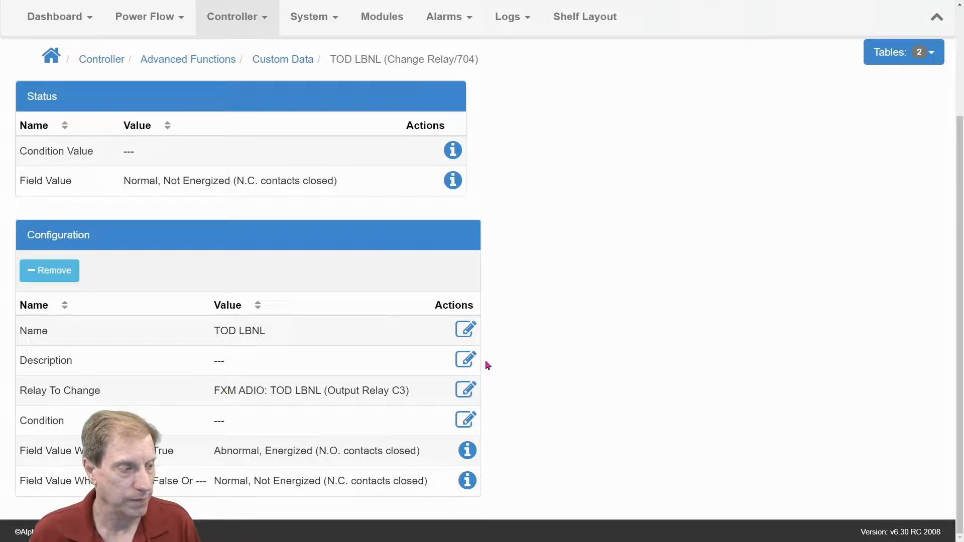
left_click(466, 420)
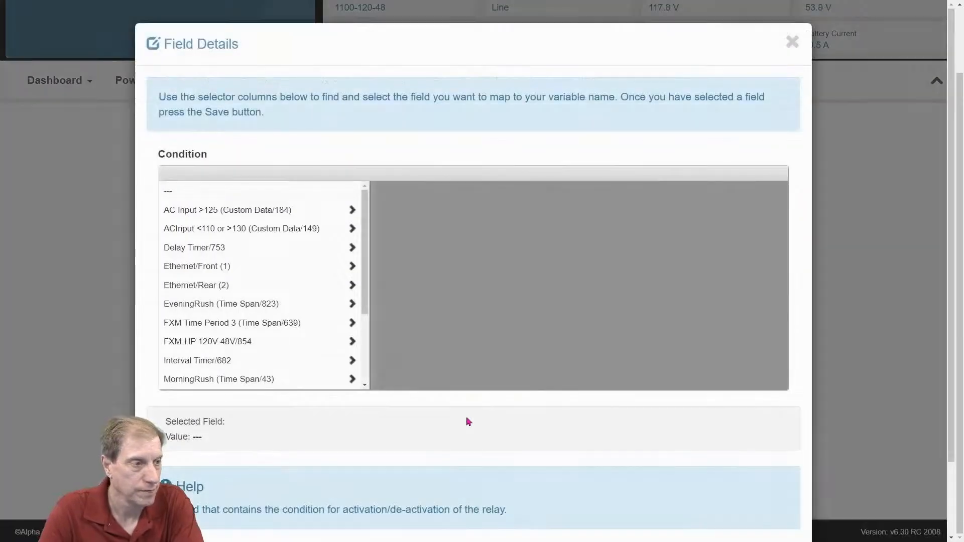
left_click(793, 42)
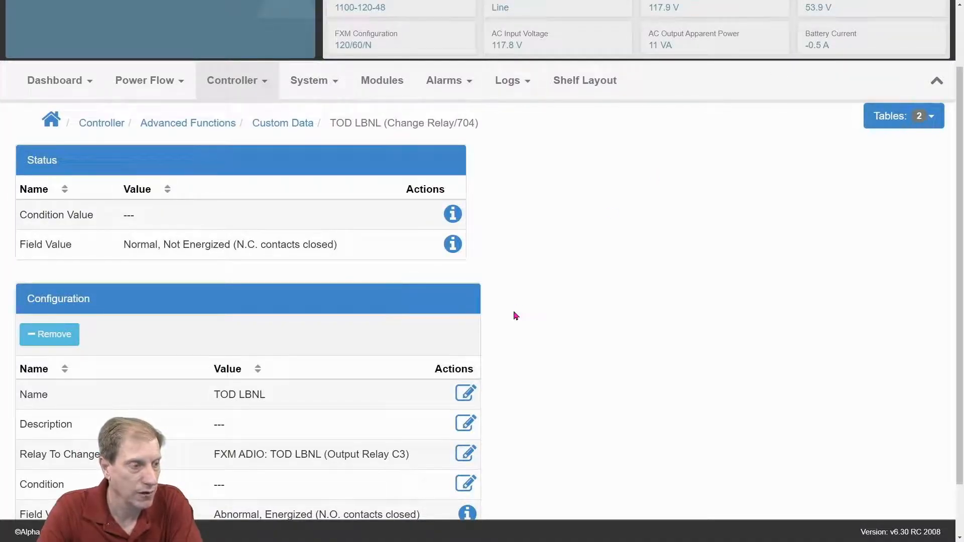
scroll(515, 315, "down", 2)
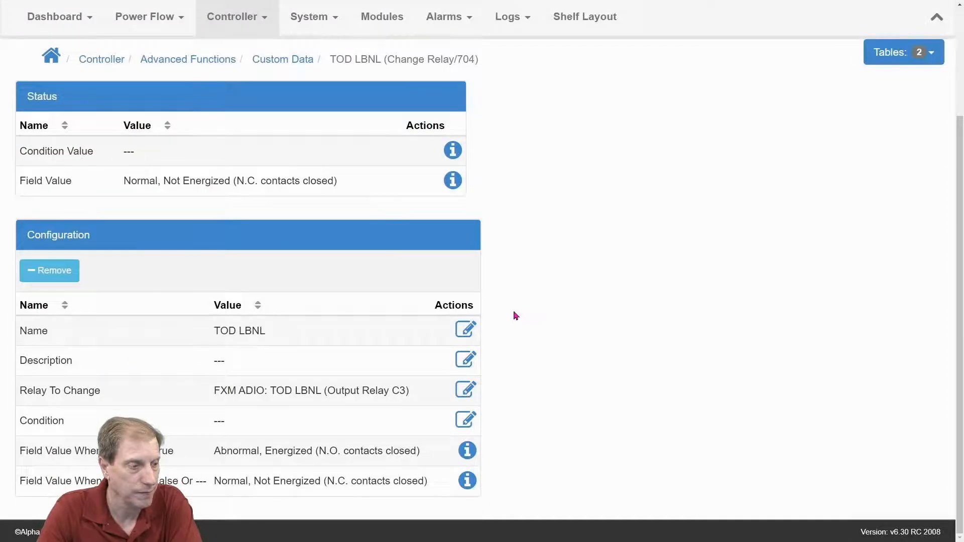
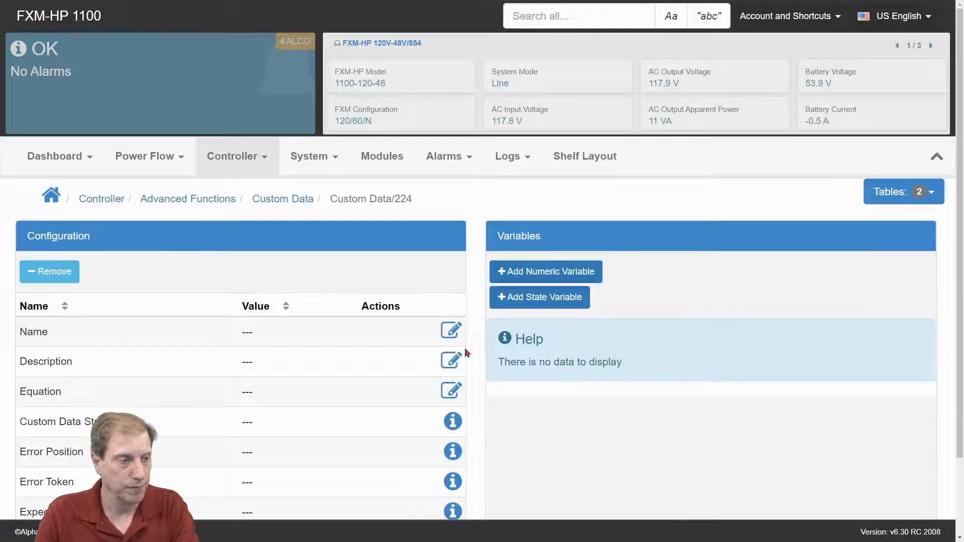
Name the new custom data item TOD or LBNL and save the name
left_click(451, 330)
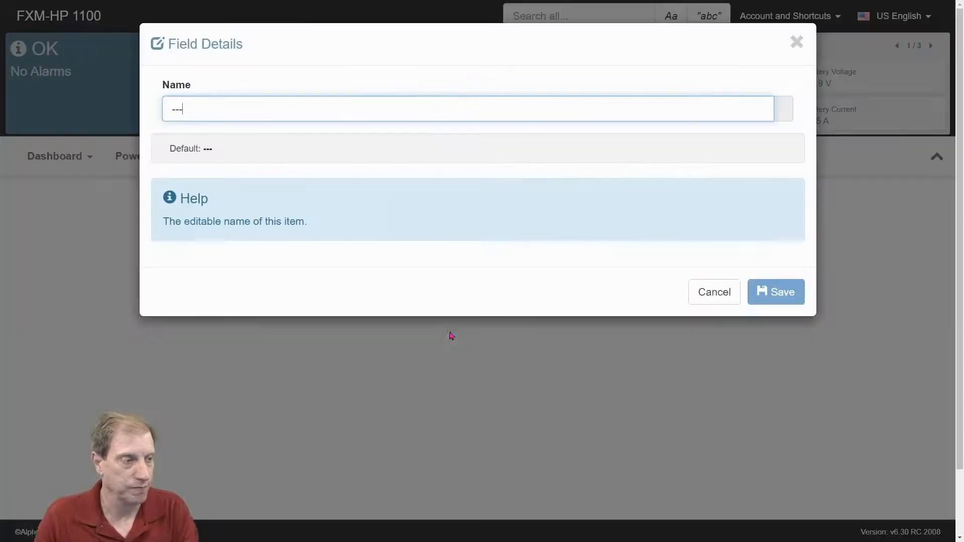
left_click_drag(209, 104, 140, 111)
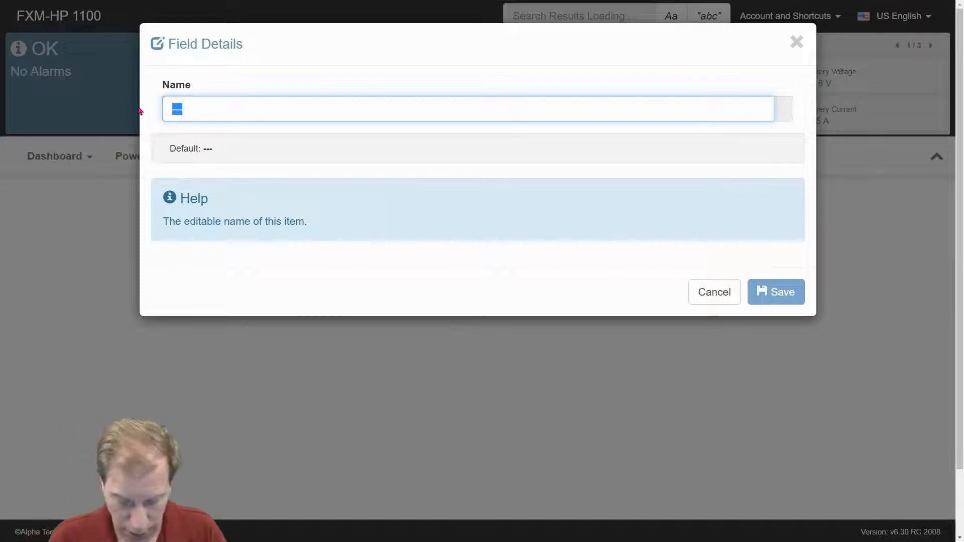
type("TOD ")
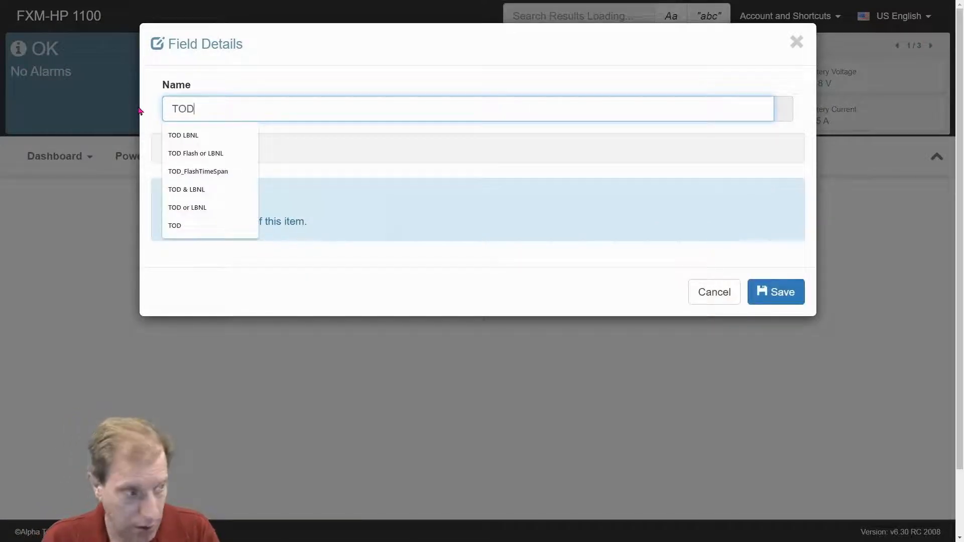
type("o")
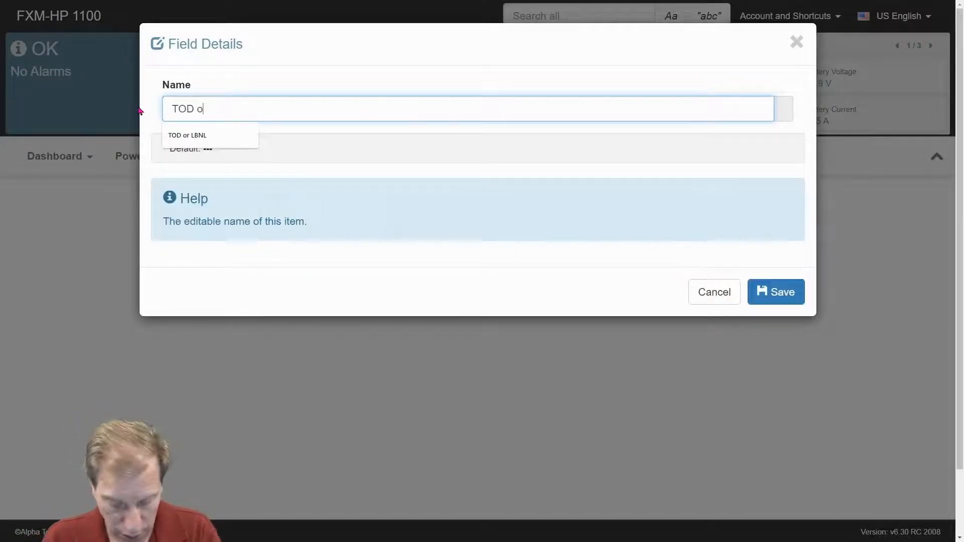
type("r LBNL")
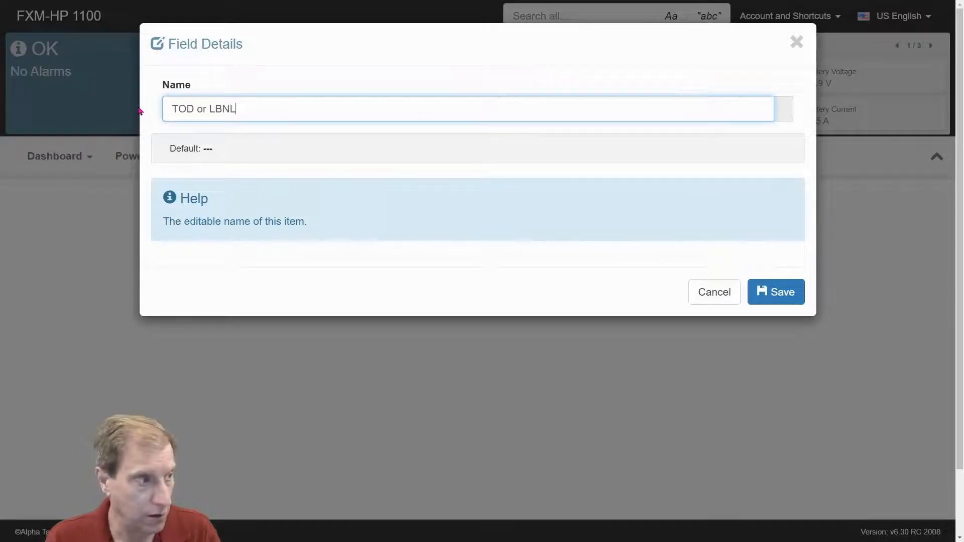
key("Return")
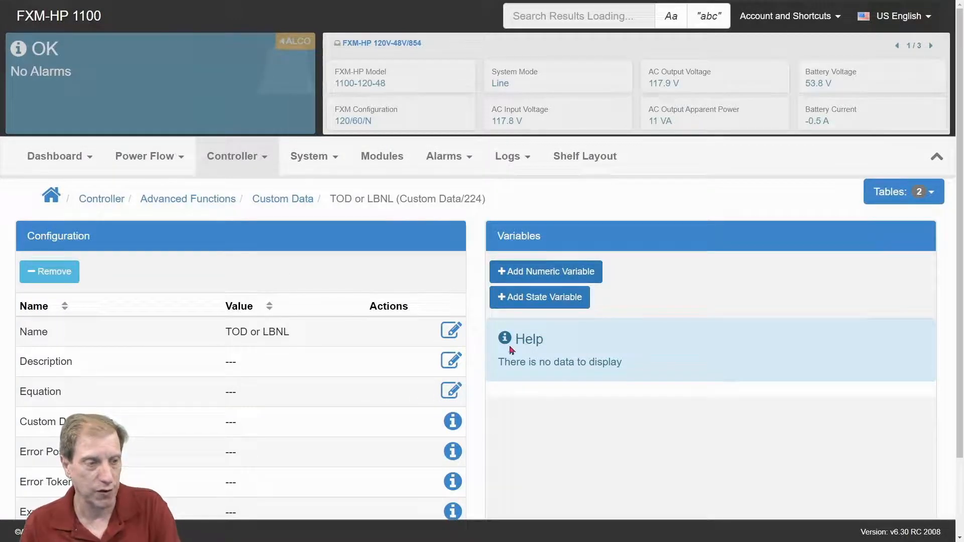
Add three state variables to the TOD or LBNL custom data
left_click(561, 310)
left_click(561, 310)
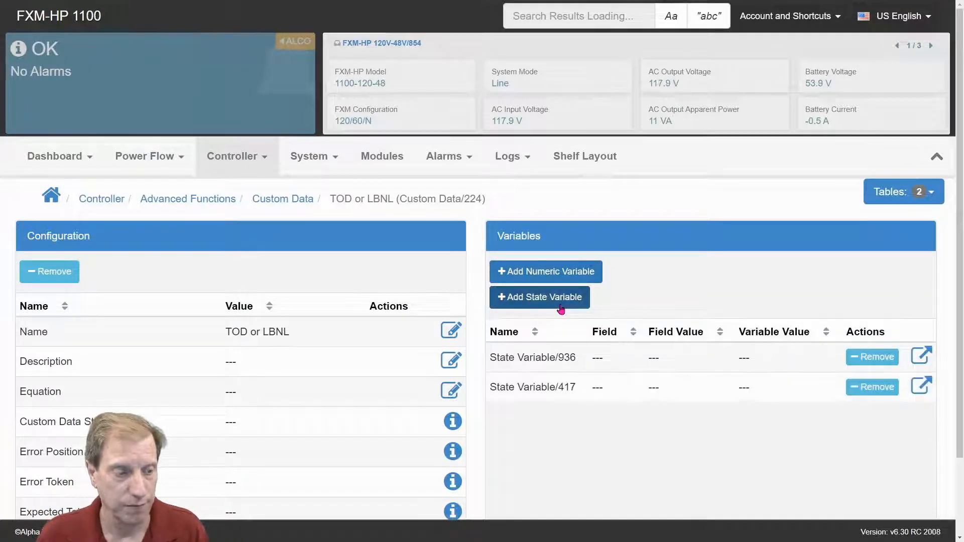
left_click(561, 311)
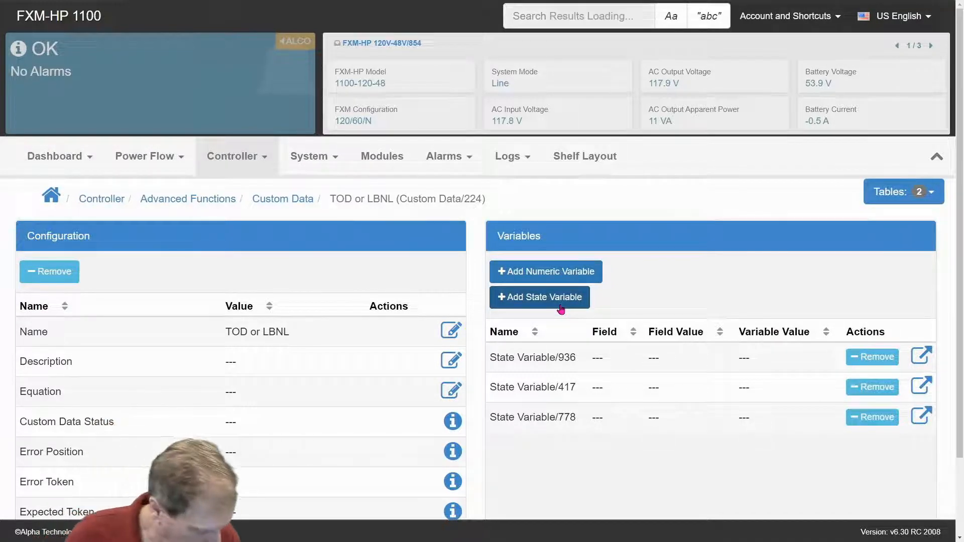
Open the first state variable of TOD or LBNL, name it LBNL and save the name
left_click(923, 354)
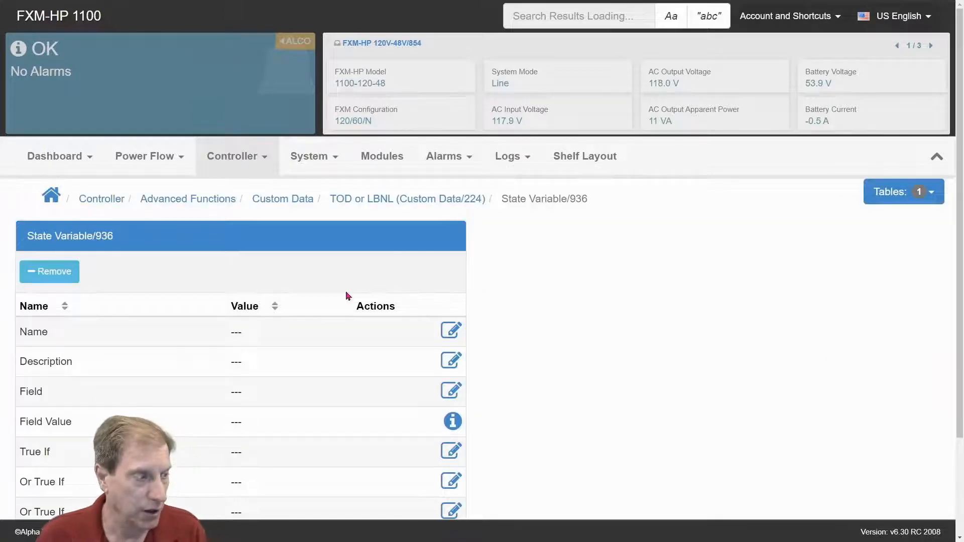
left_click(450, 336)
left_click_drag(193, 116, 155, 126)
type("LBNL")
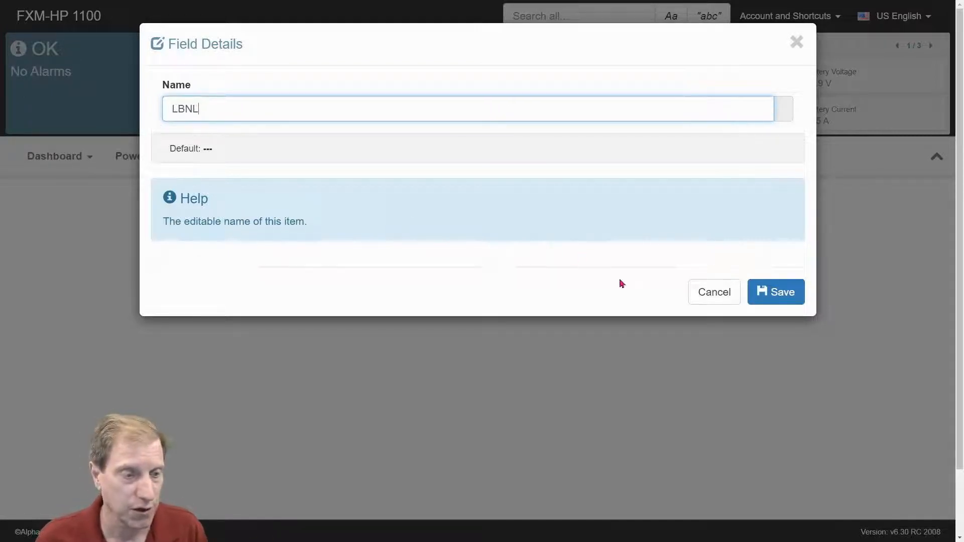
left_click(787, 301)
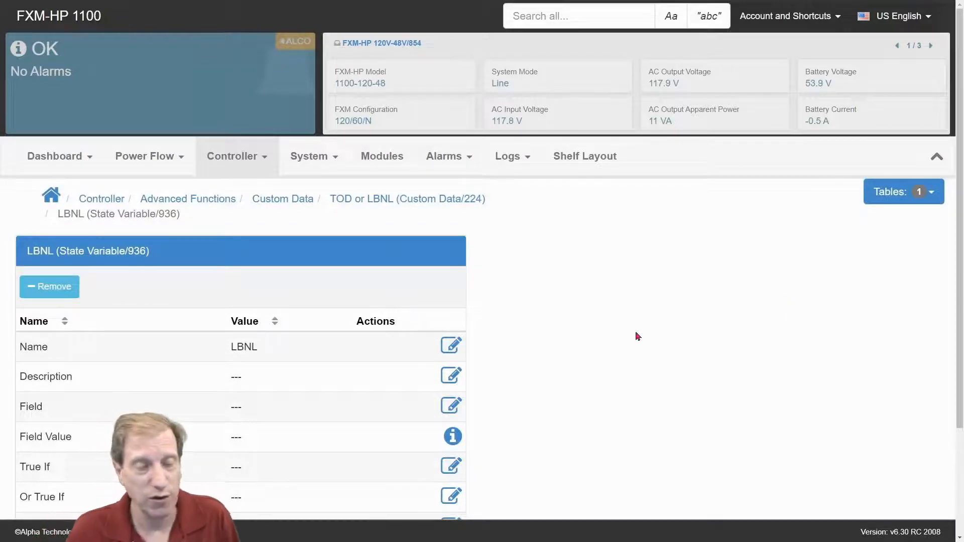
Map the LBNL variable's field to Low Battery + No Line Status under FXM-HP 120V-48V/854 and save
left_click(452, 406)
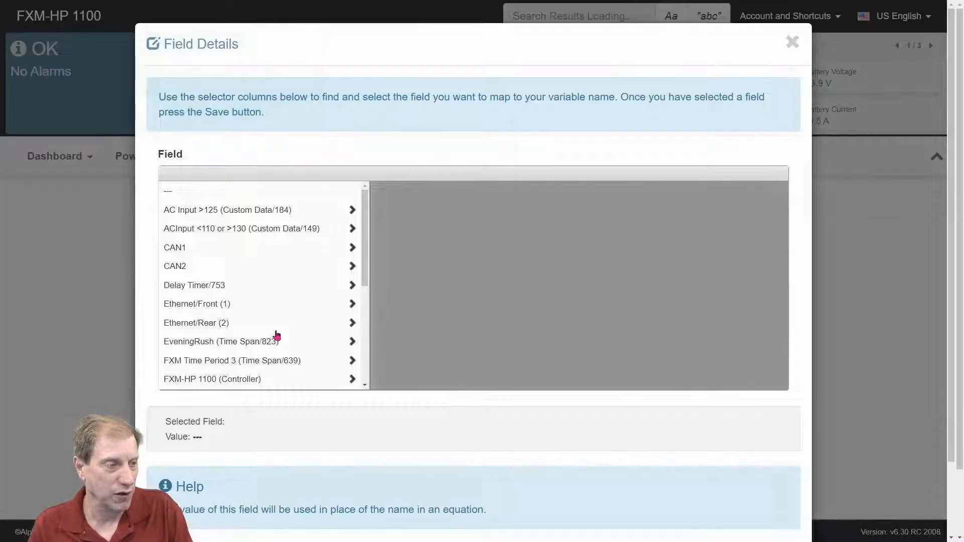
scroll(241, 354, "down", 1)
left_click(223, 347)
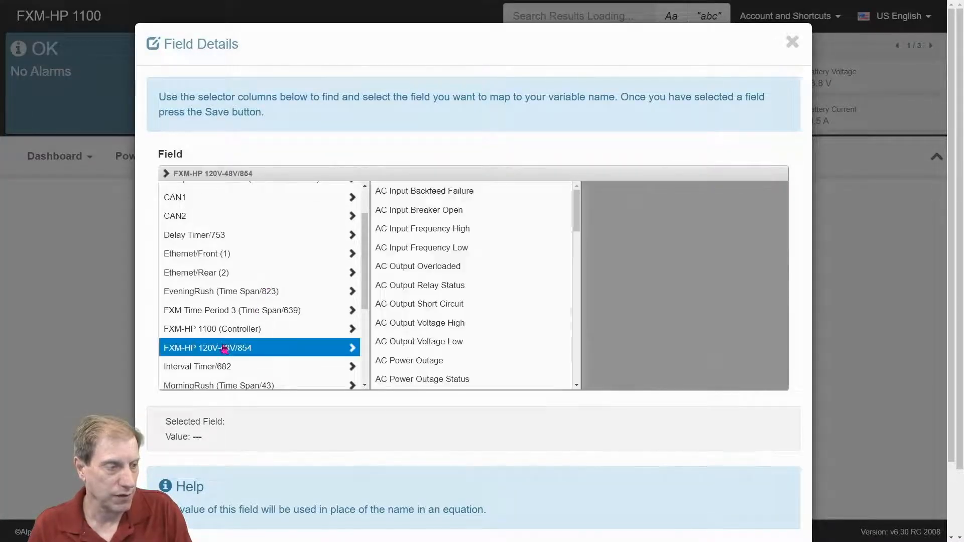
left_click_drag(574, 209, 576, 322)
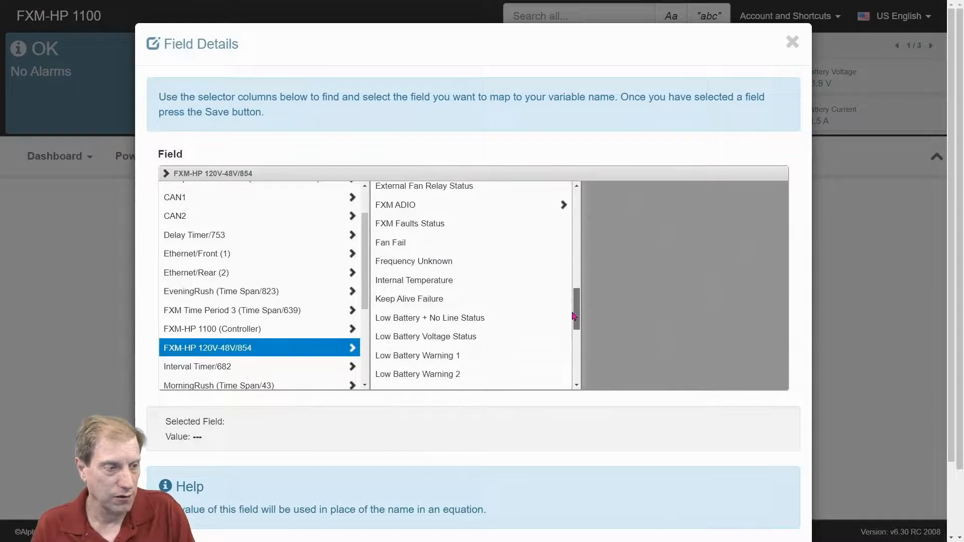
left_click(489, 321)
scroll(743, 482, "down", 2)
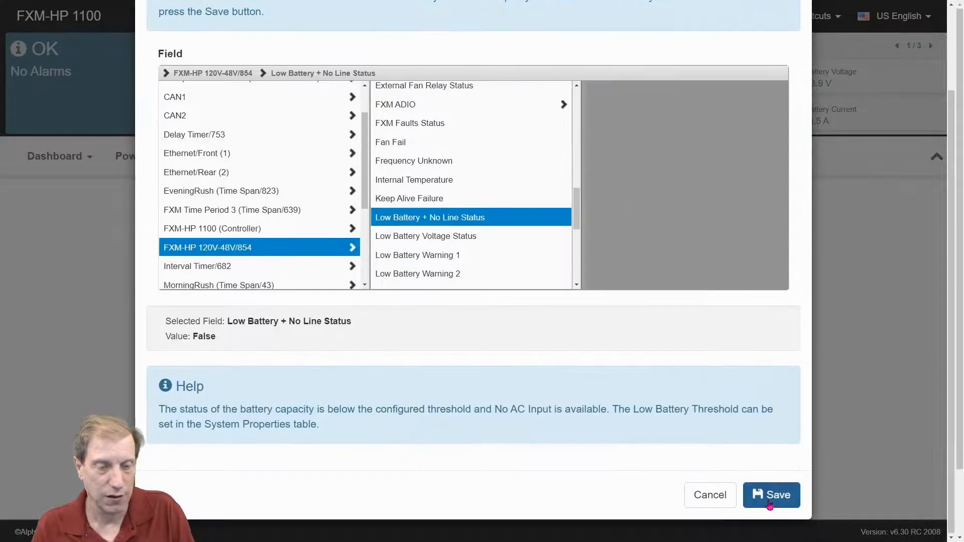
left_click(769, 501)
Review the LBNL variable's settings and the TOD or LBNL variables list, and reopen the LBNL variable
scroll(537, 390, "down", 3)
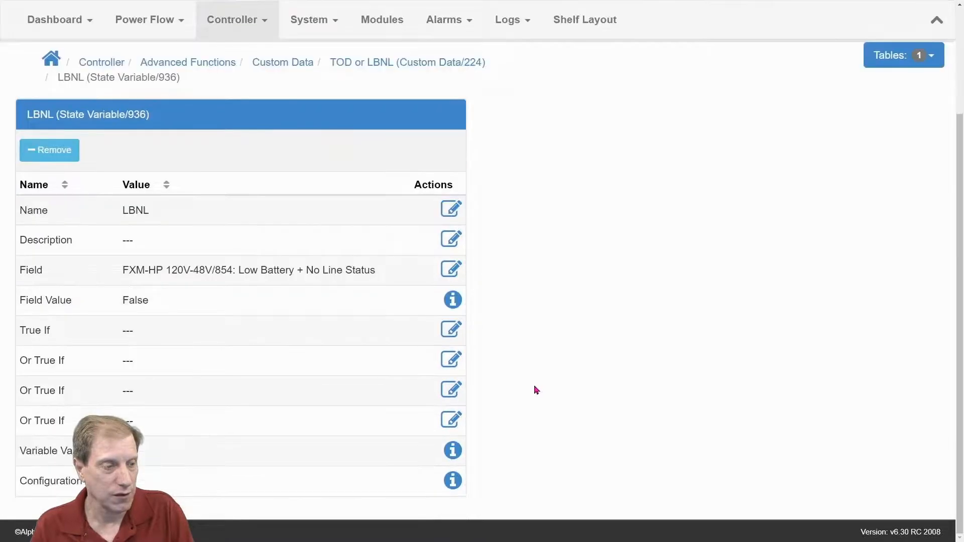
scroll(519, 353, "up", 2)
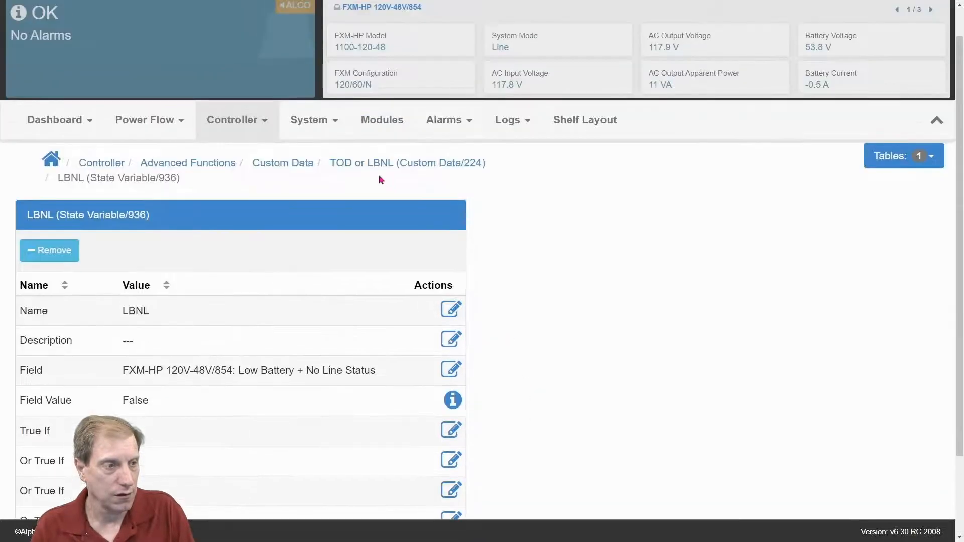
left_click(356, 166)
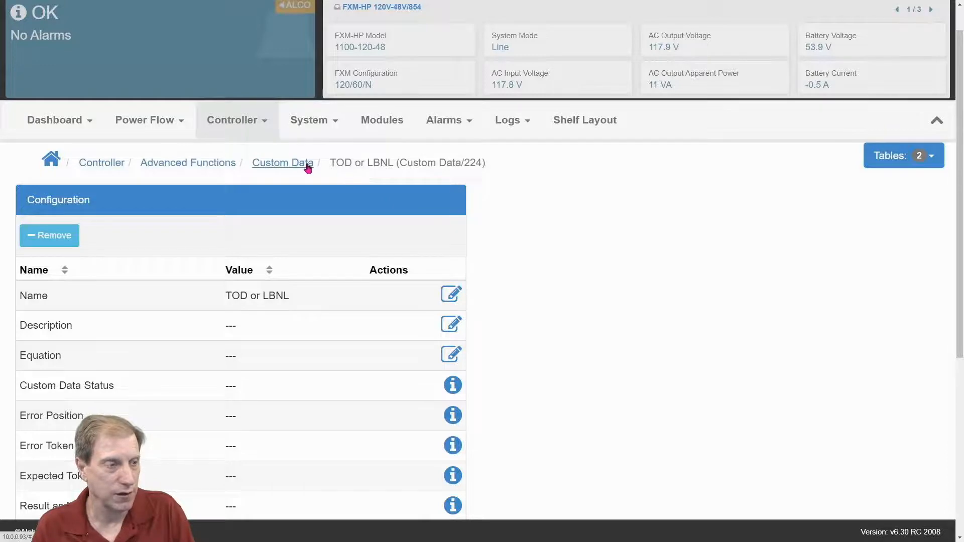
scroll(433, 383, "down", 6)
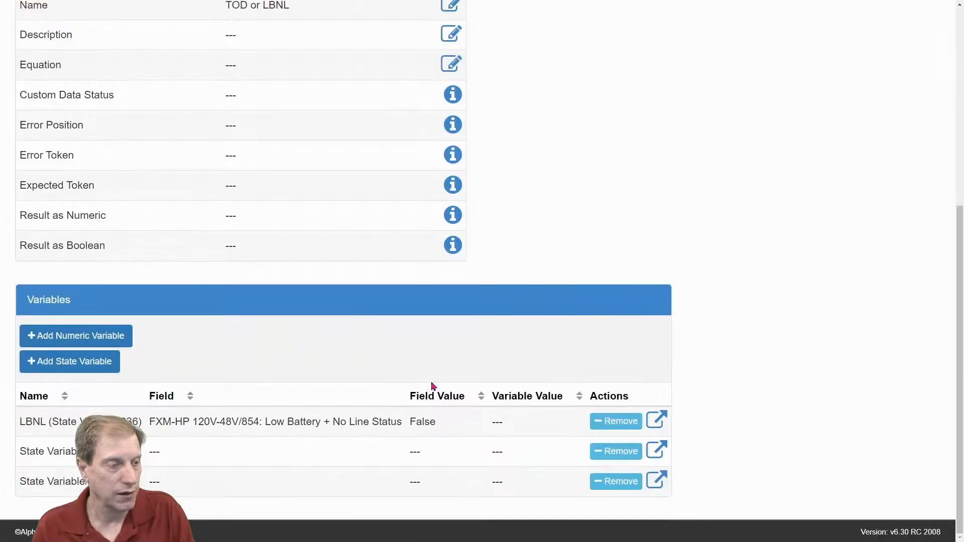
left_click(656, 420)
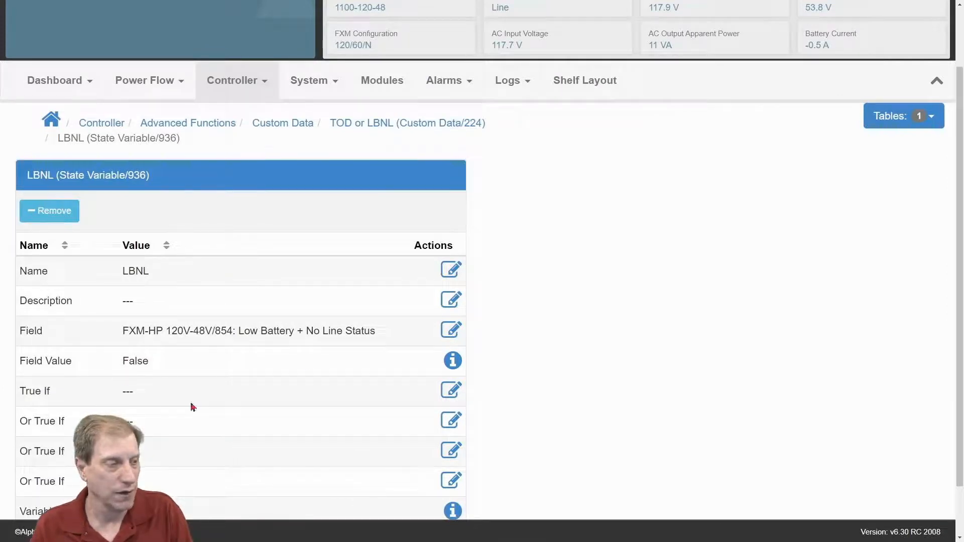
Set the LBNL variable's first True If condition to True and save it
left_click(451, 390)
left_click(226, 111)
left_click(217, 144)
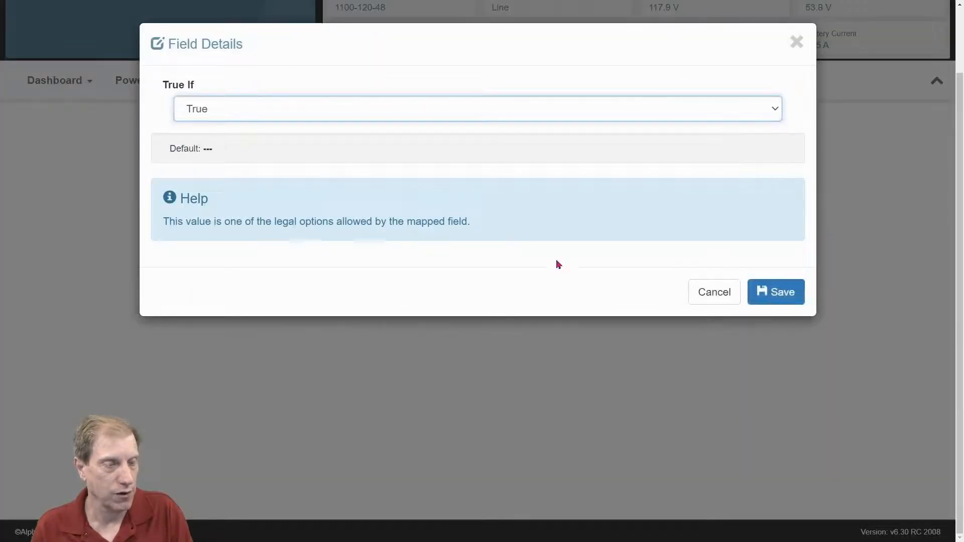
left_click(777, 298)
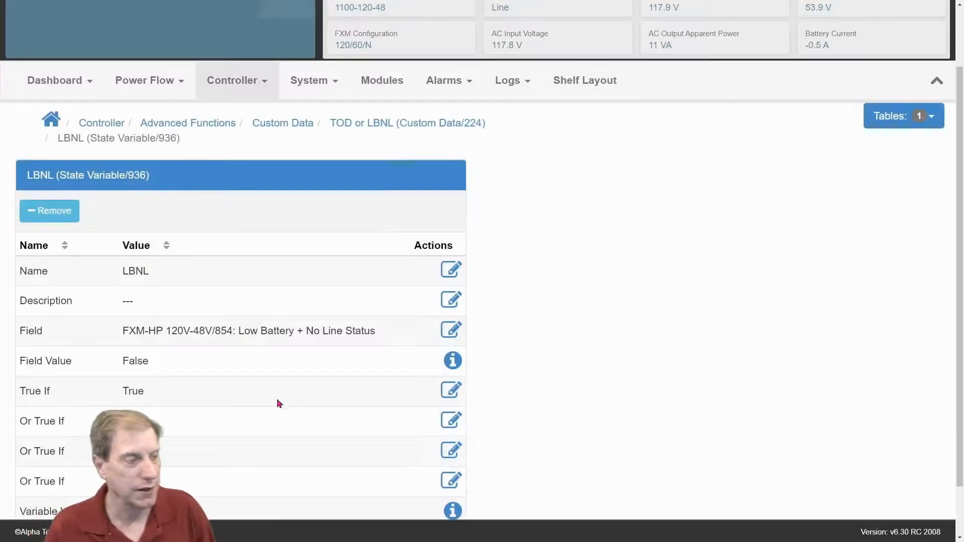
Return to the TOD or LBNL custom data, open its second state variable, name it Inverter and save the name
left_click(372, 125)
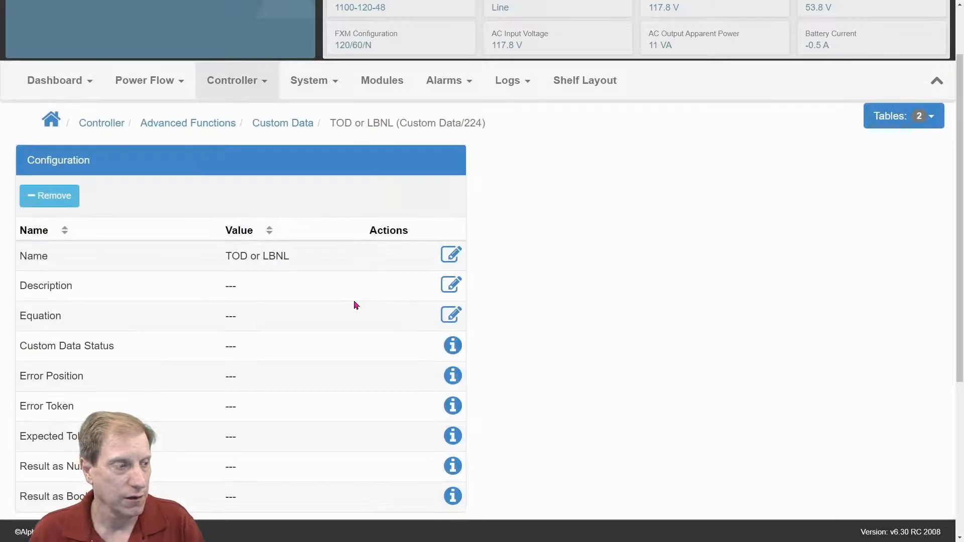
scroll(411, 320, "down", 5)
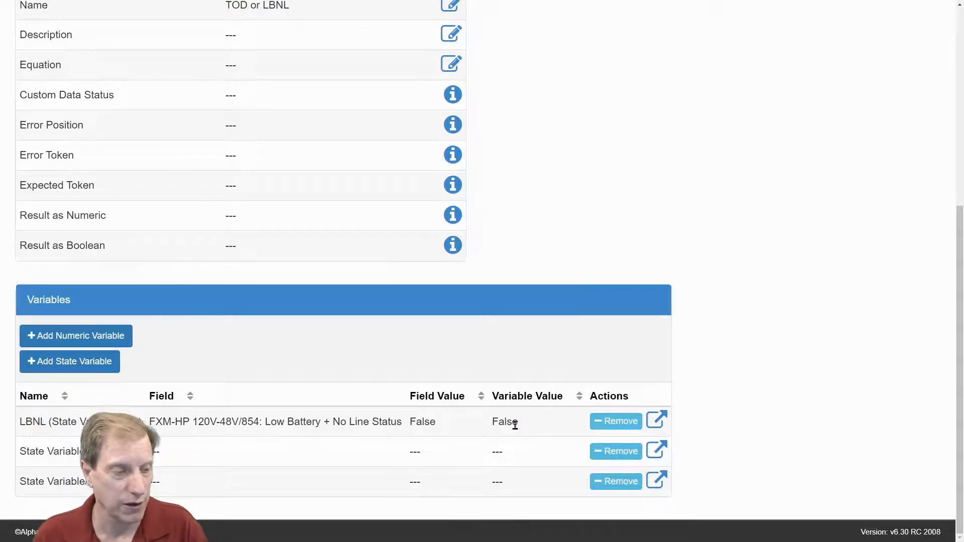
left_click(656, 449)
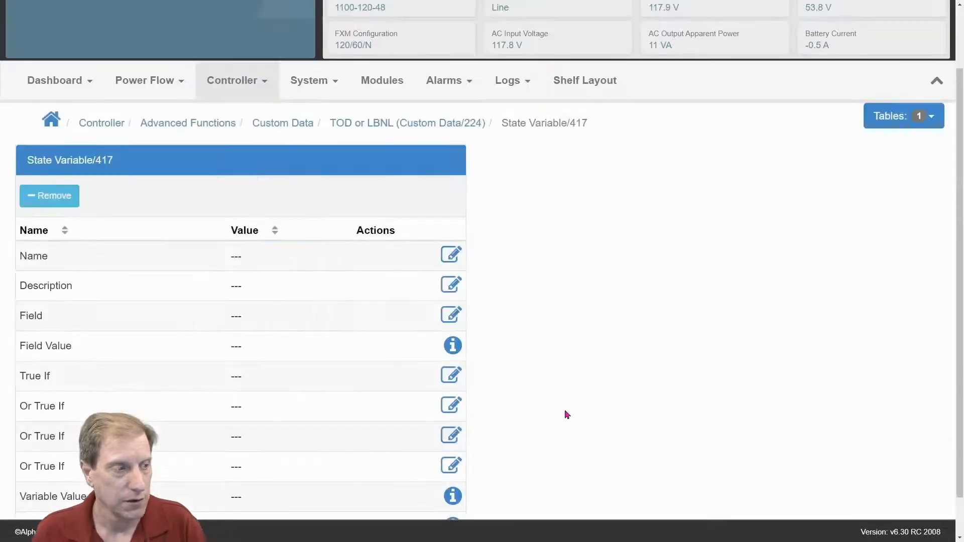
left_click(451, 255)
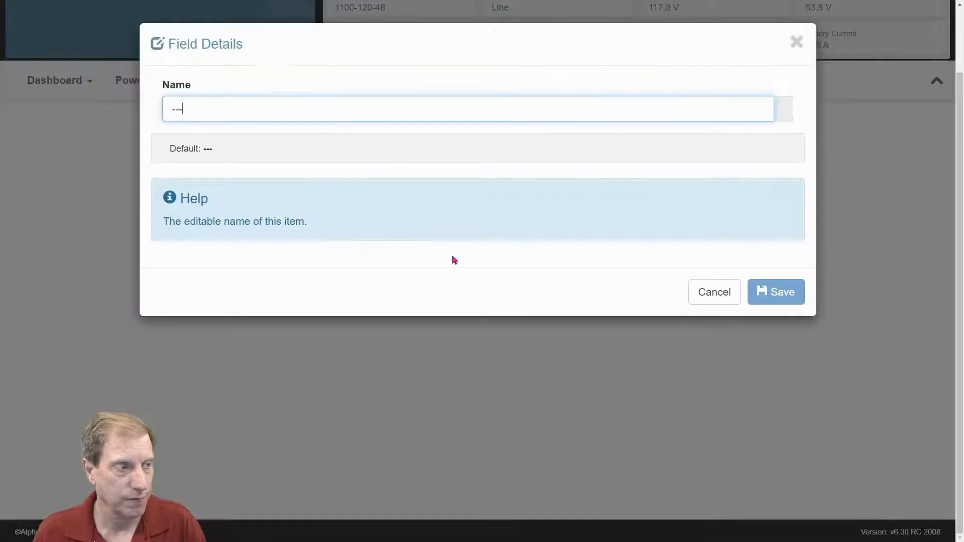
left_click_drag(236, 110, 147, 111)
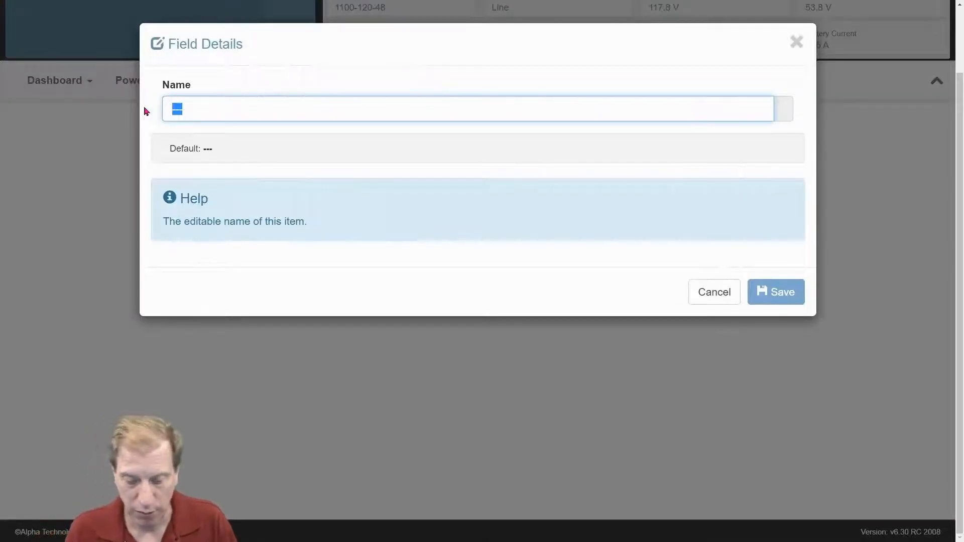
type("Inverter")
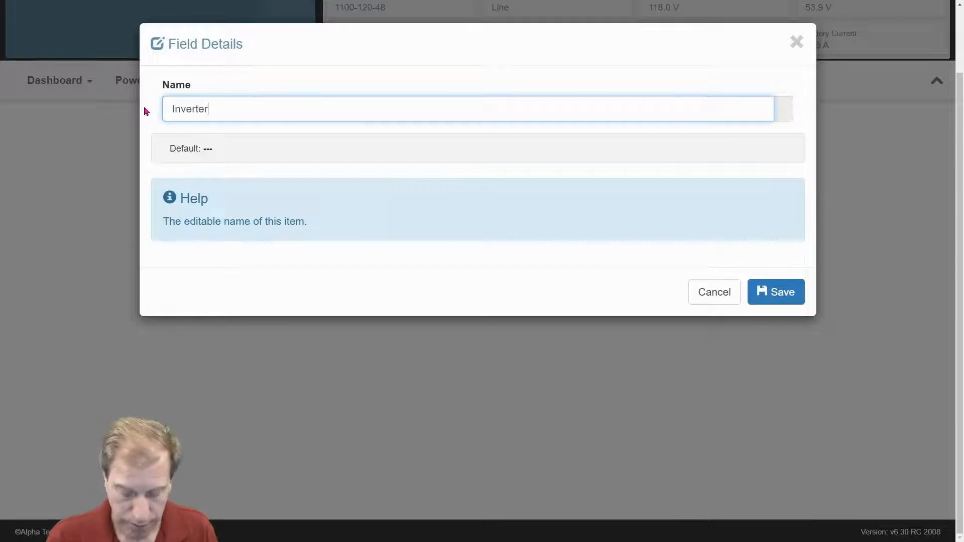
key("Return")
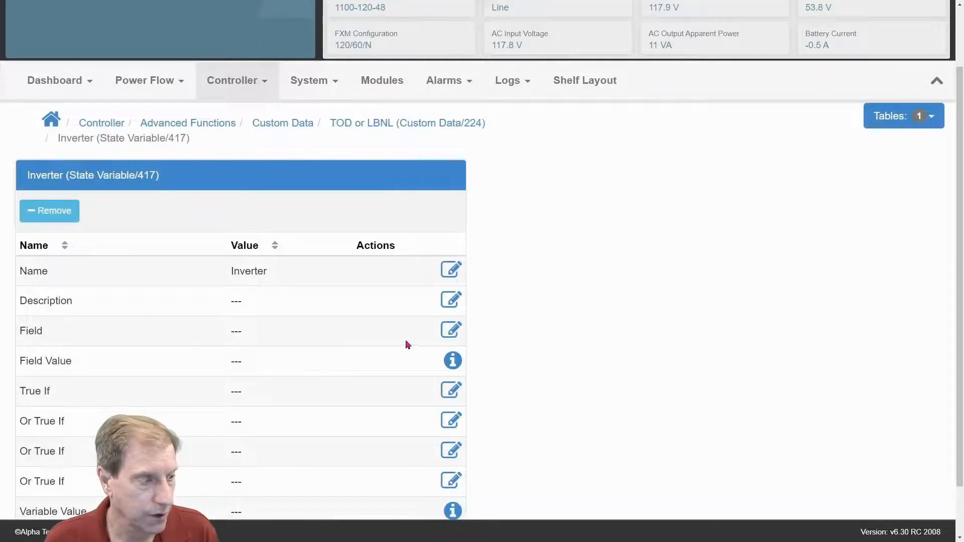
Map the Inverter variable's field to System Mode under FXM-HP 120V-48V/854 and save it
left_click(450, 330)
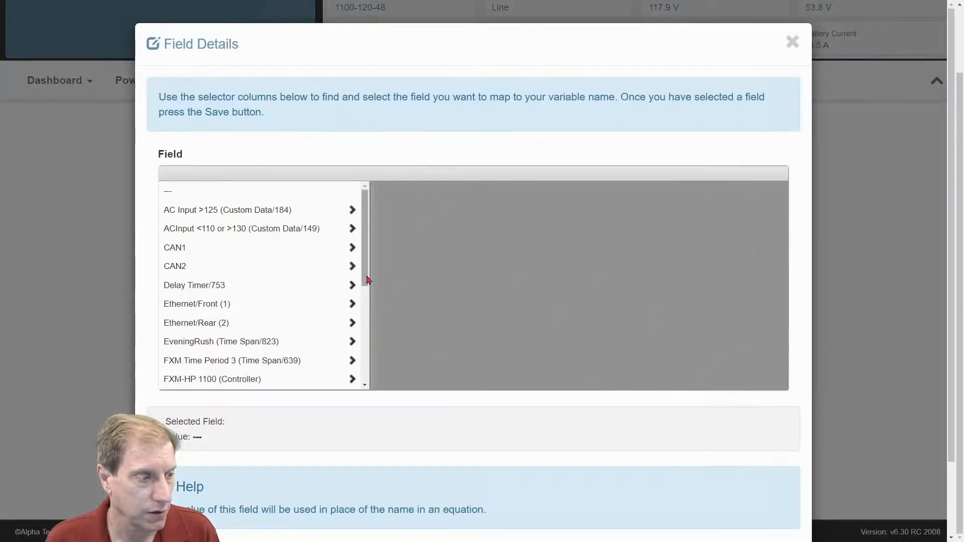
scroll(367, 280, "down", 2)
left_click(240, 358)
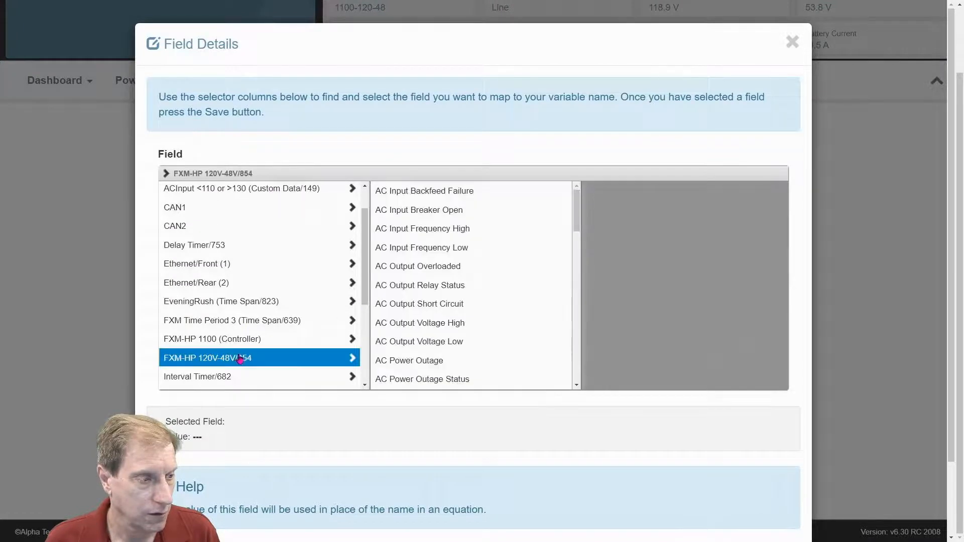
scroll(478, 274, "down", 6)
scroll(478, 274, "down", 7)
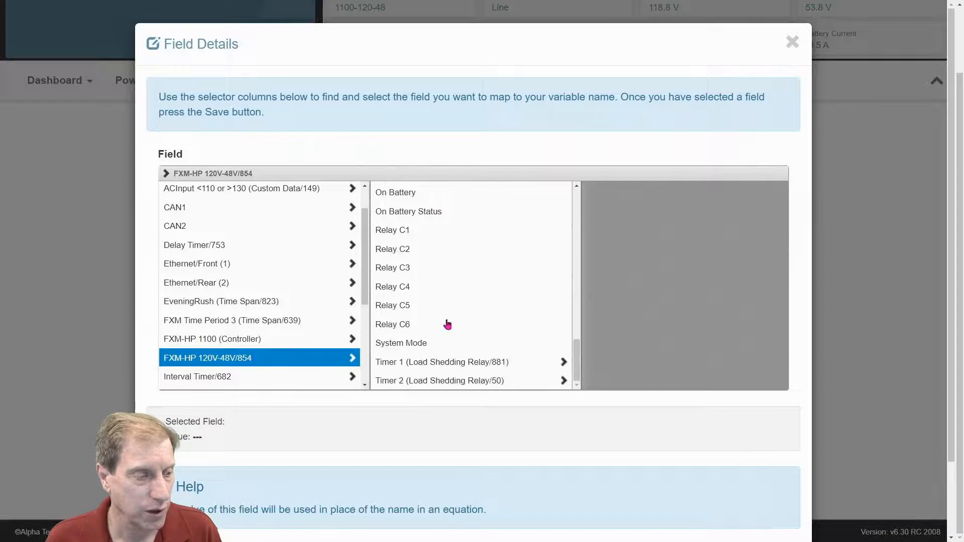
left_click(427, 346)
scroll(613, 470, "down", 2)
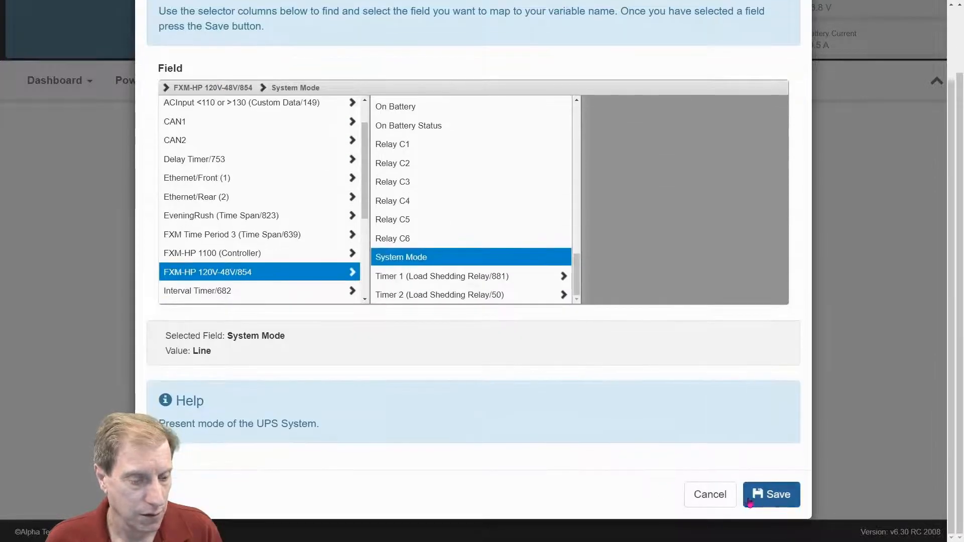
left_click(748, 502)
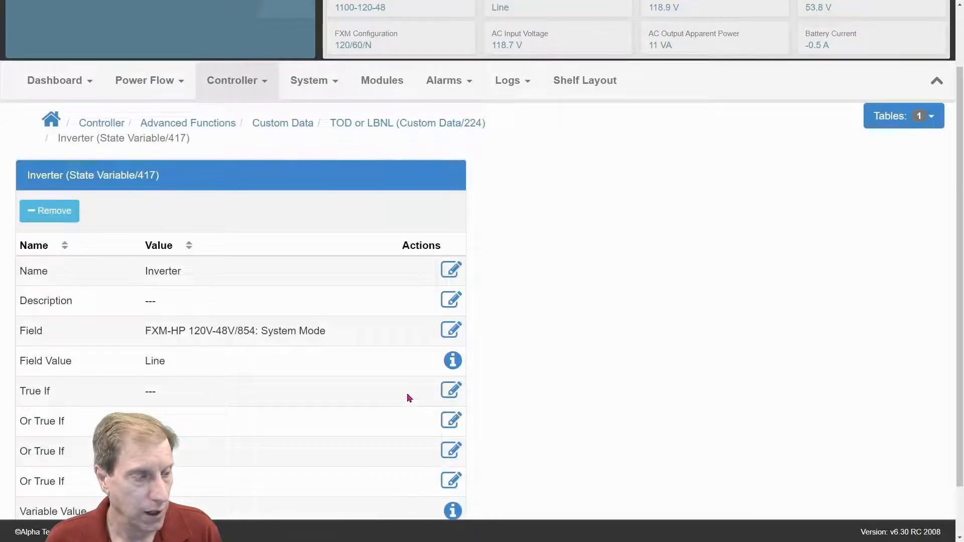
Set the Inverter variable's first True If condition to Inverter and save it
left_click(452, 390)
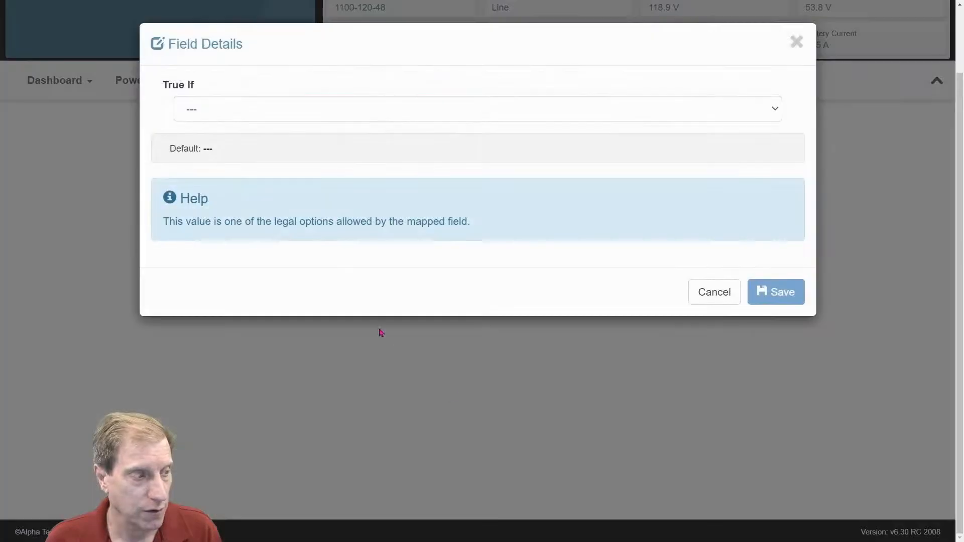
left_click(478, 110)
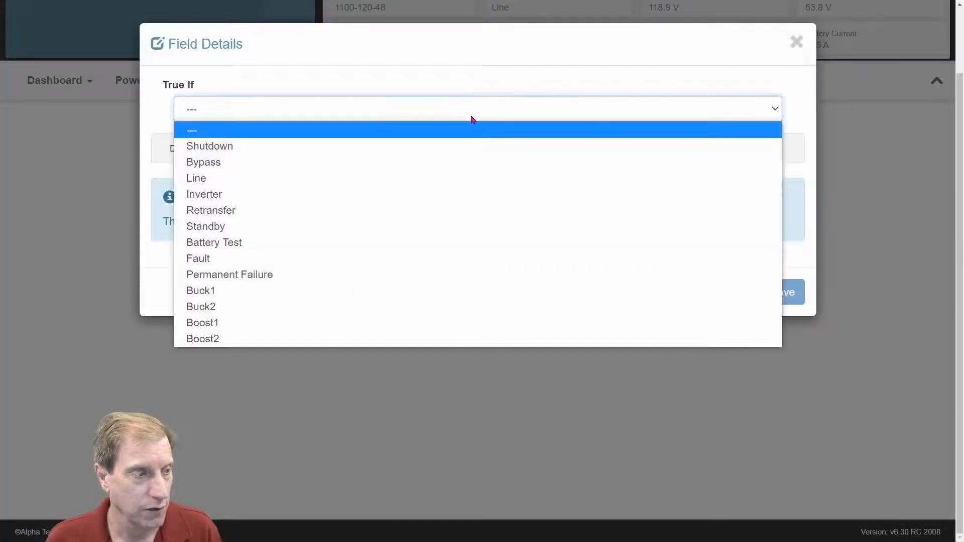
left_click(260, 194)
left_click(779, 295)
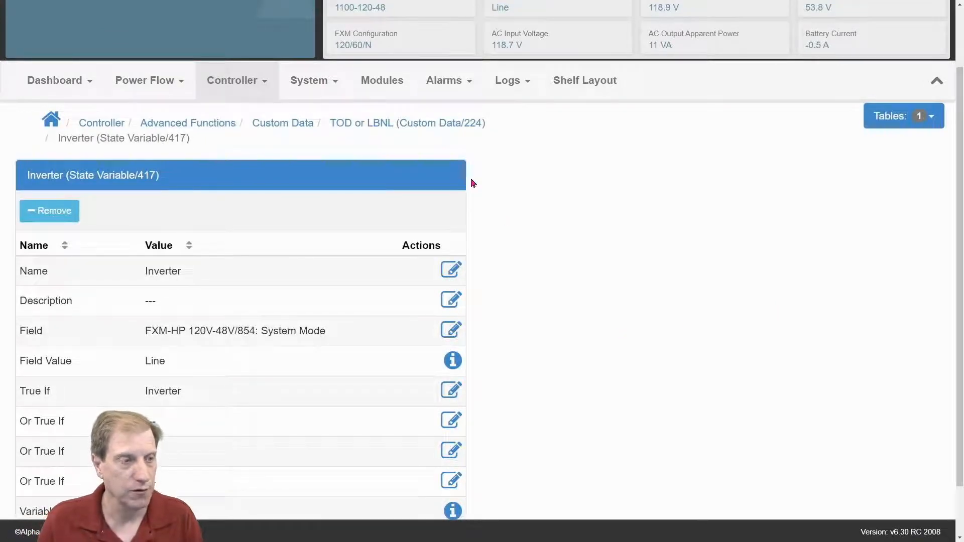
Return to the TOD or LBNL custom data, open its third state variable, name it TOD_FlashTimeSpan and save the name
left_click(412, 123)
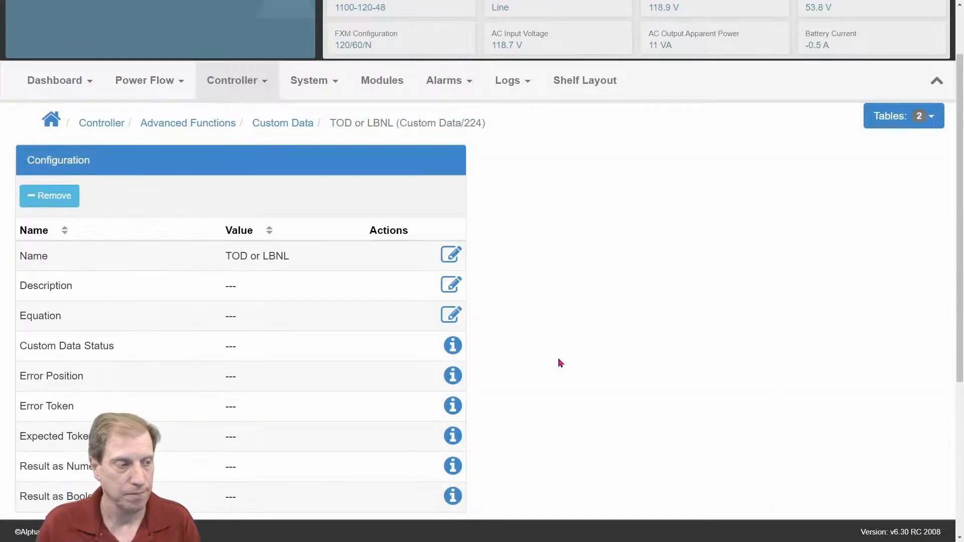
scroll(561, 362, "down", 5)
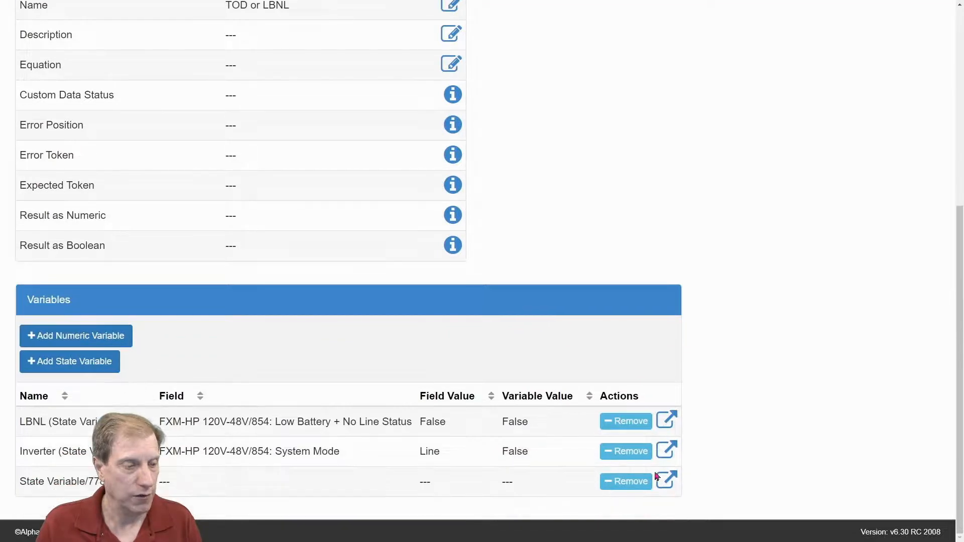
left_click(668, 481)
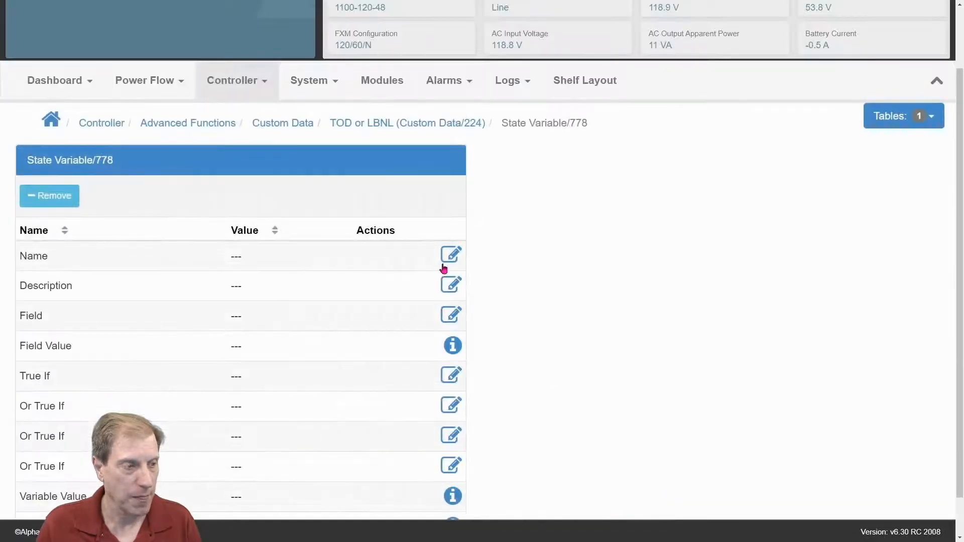
left_click(450, 256)
left_click_drag(220, 114, 142, 120)
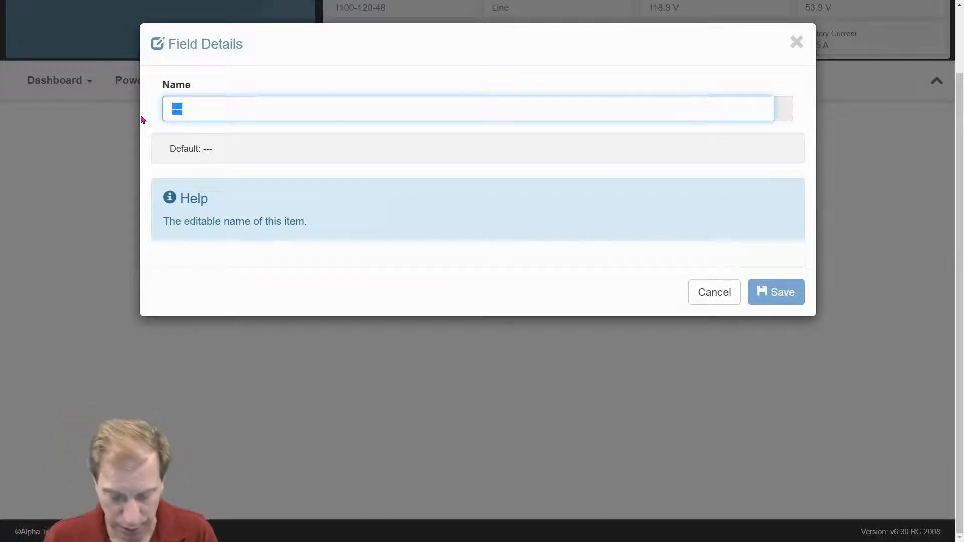
type("TO")
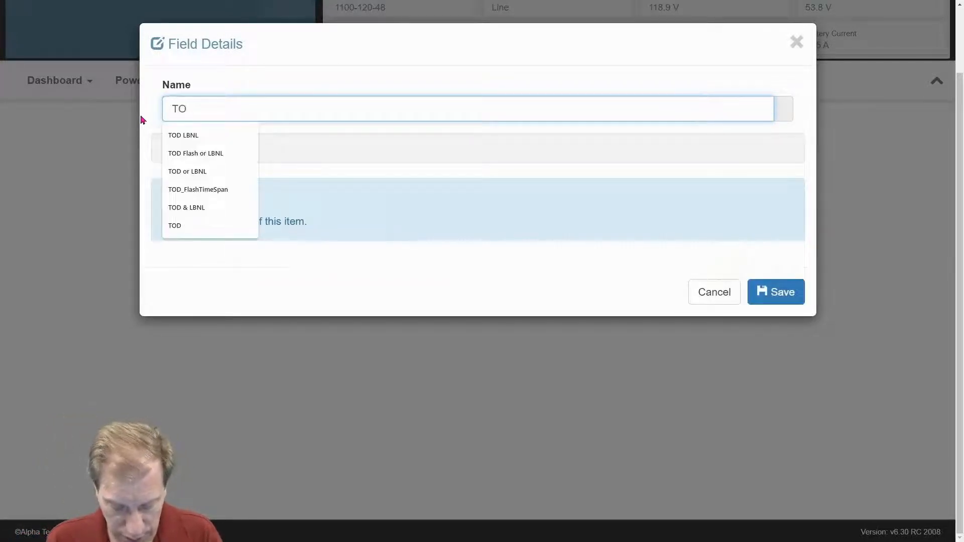
type("D_")
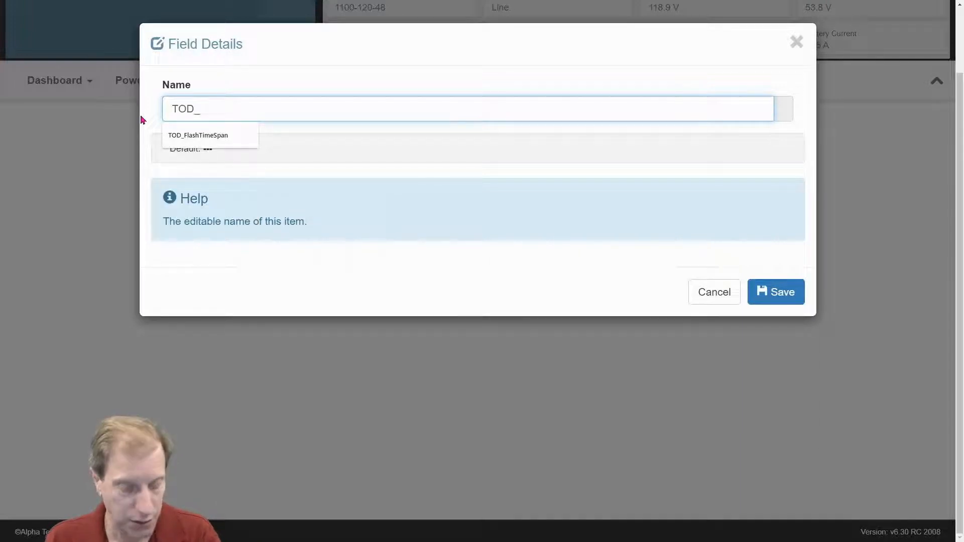
left_click(209, 141)
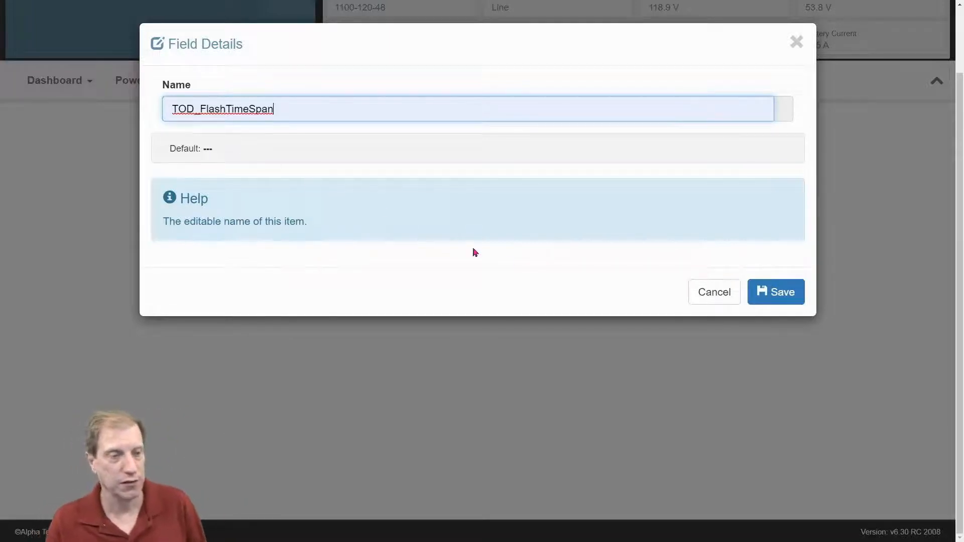
left_click(788, 298)
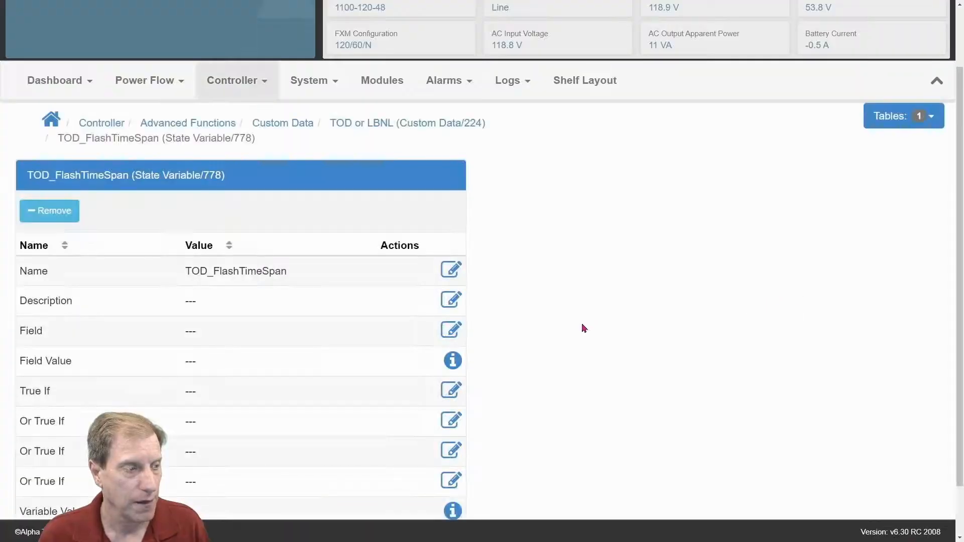
Map the TOD_FlashTimeSpan variable's field to Within Time Span under TOD Flash (Time Span/992) and save it
left_click(453, 333)
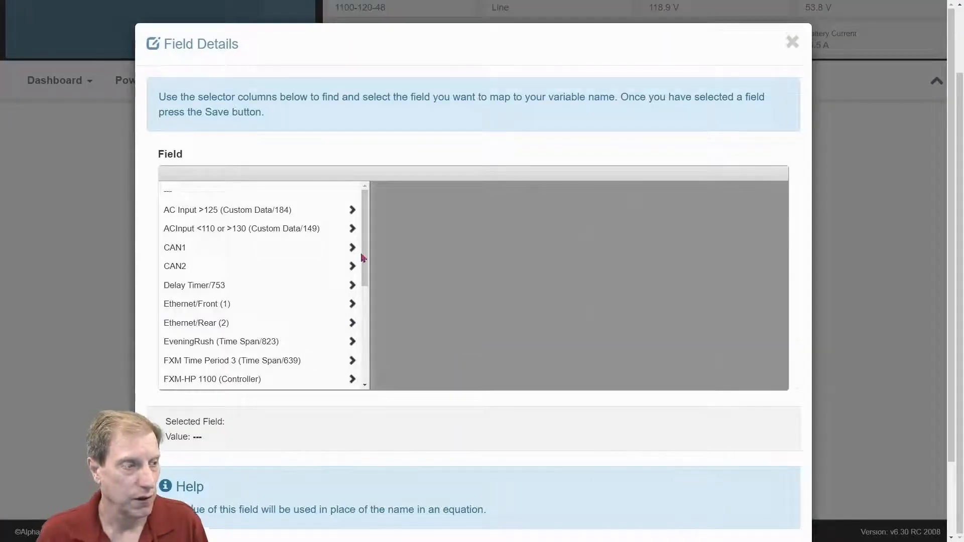
left_click_drag(367, 249, 360, 297)
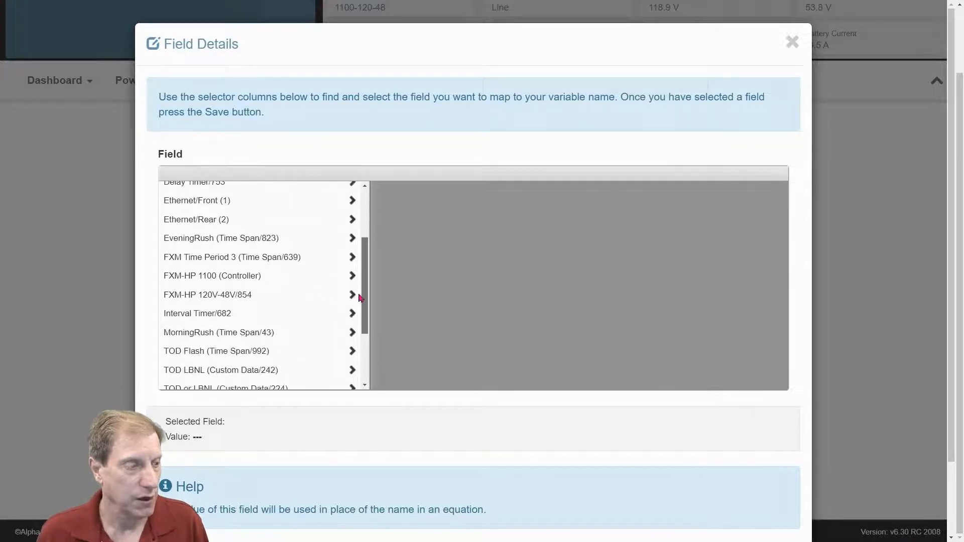
left_click(225, 354)
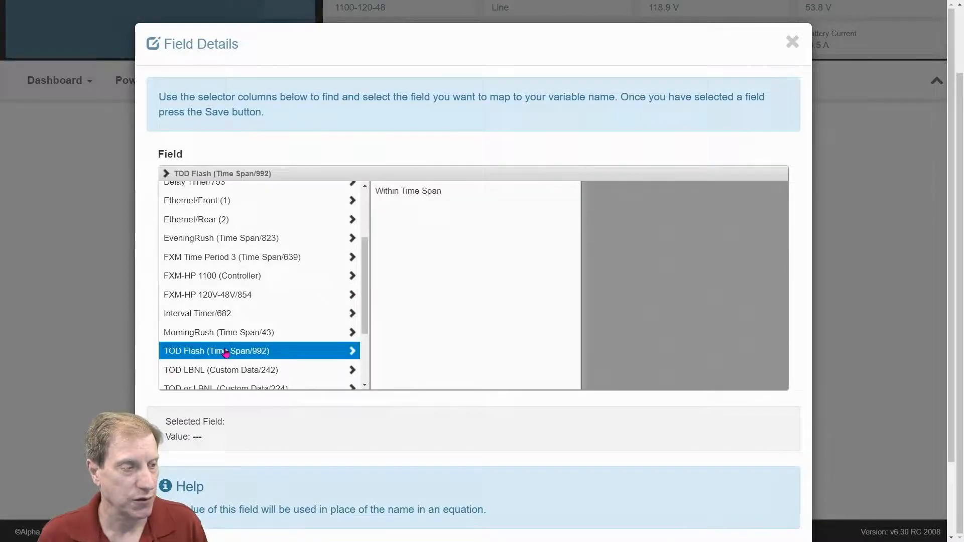
left_click(417, 196)
scroll(565, 425, "down", 3)
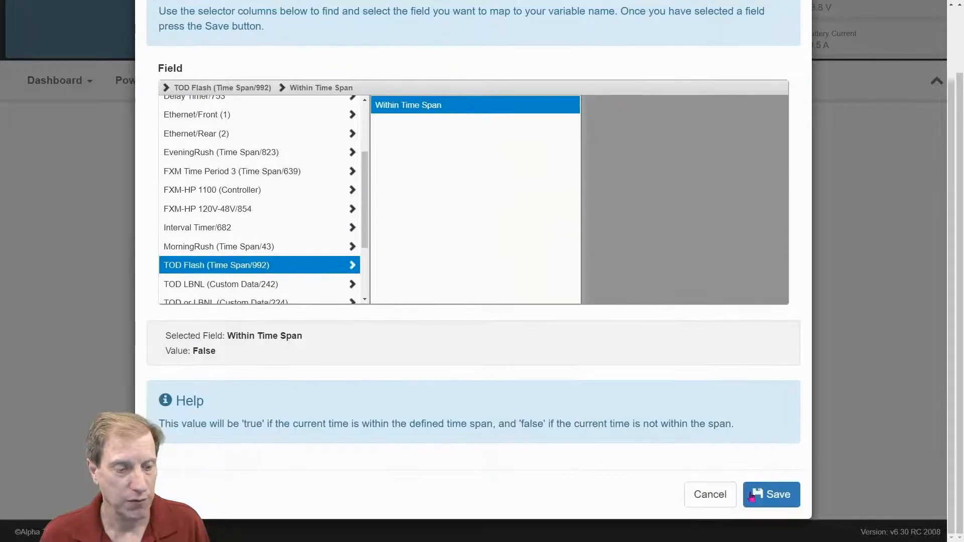
left_click(771, 493)
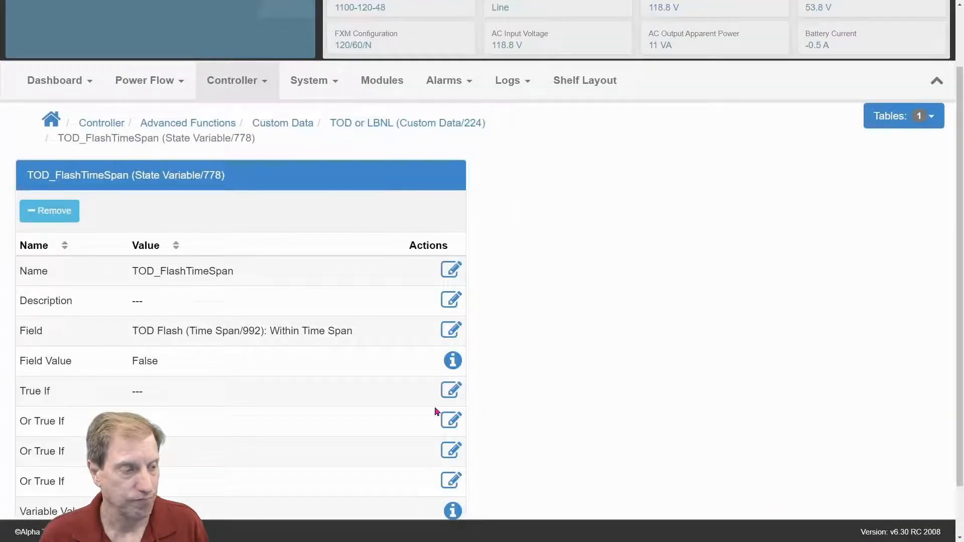
Set the TOD_FlashTimeSpan variable's first True If condition to True and save it
left_click(451, 391)
left_click(223, 108)
left_click(220, 145)
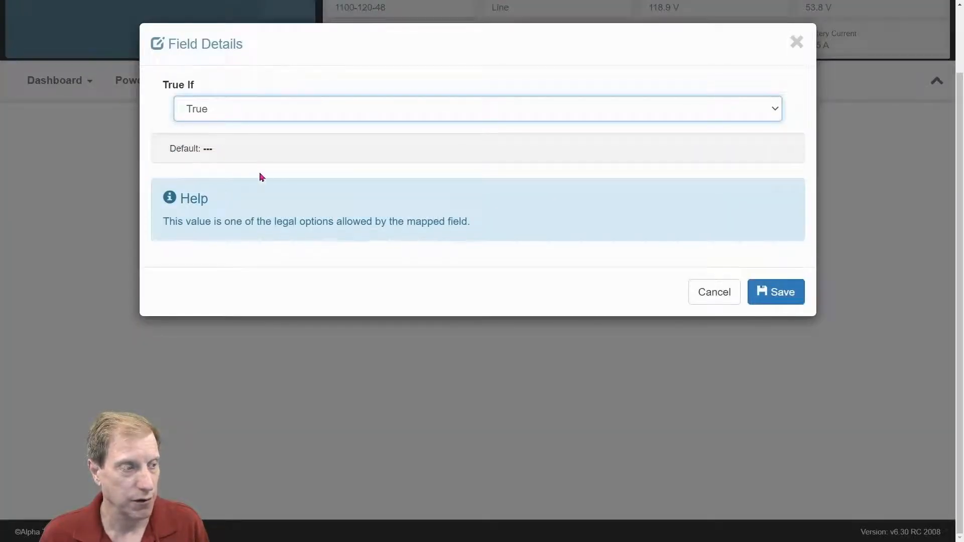
left_click(770, 301)
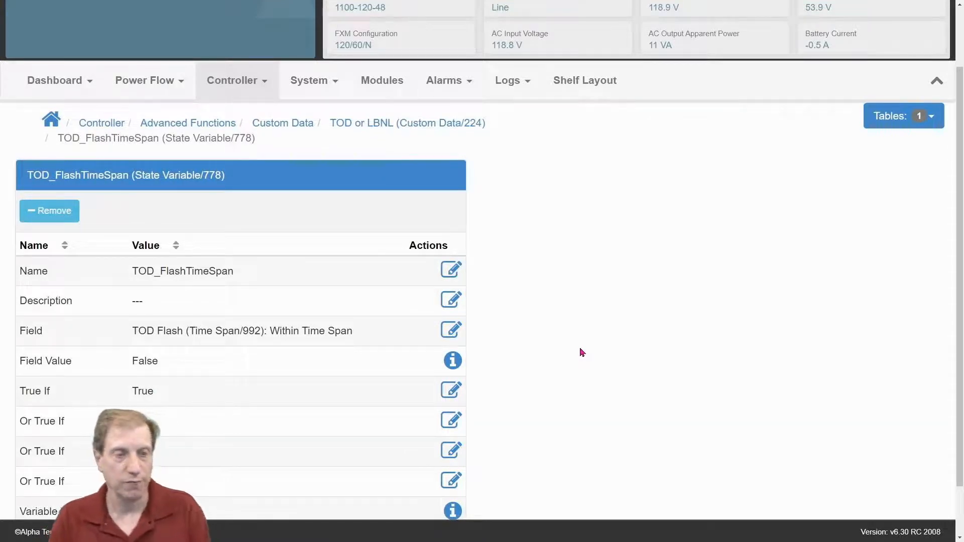
Return to the TOD or LBNL custom data, set its equation to (TOD_FlashTimeSpan=True)&(Inverter=True)|(LBNL=True) and save it
left_click(399, 126)
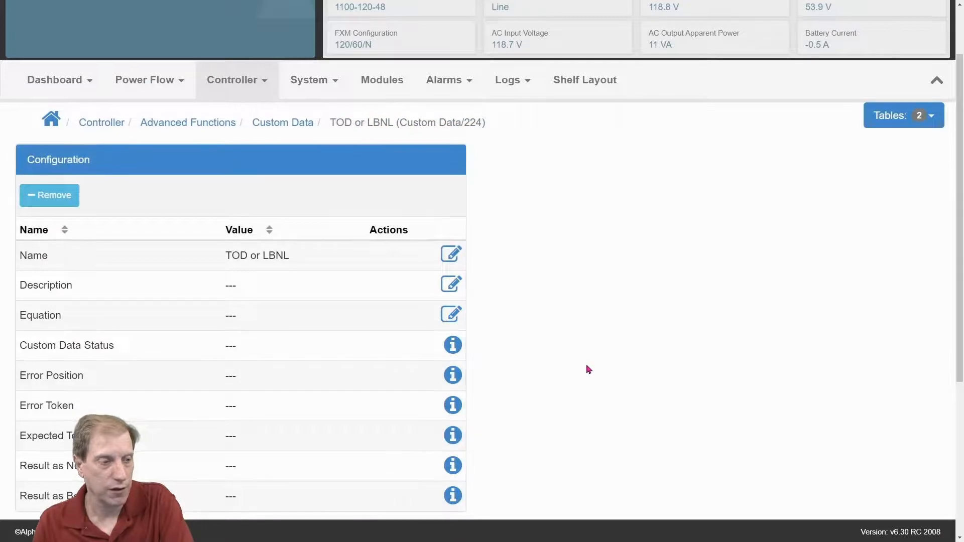
scroll(587, 368, "down", 5)
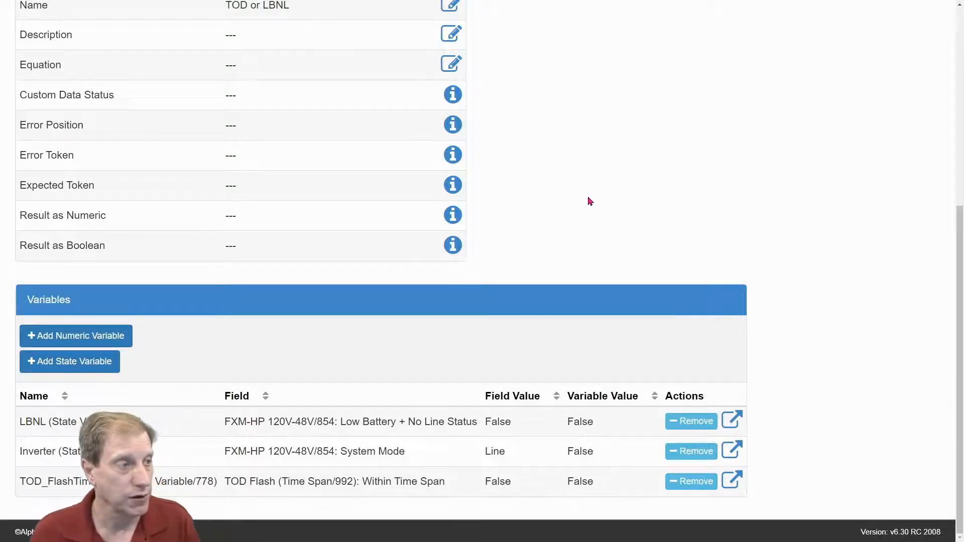
scroll(590, 201, "up", 3)
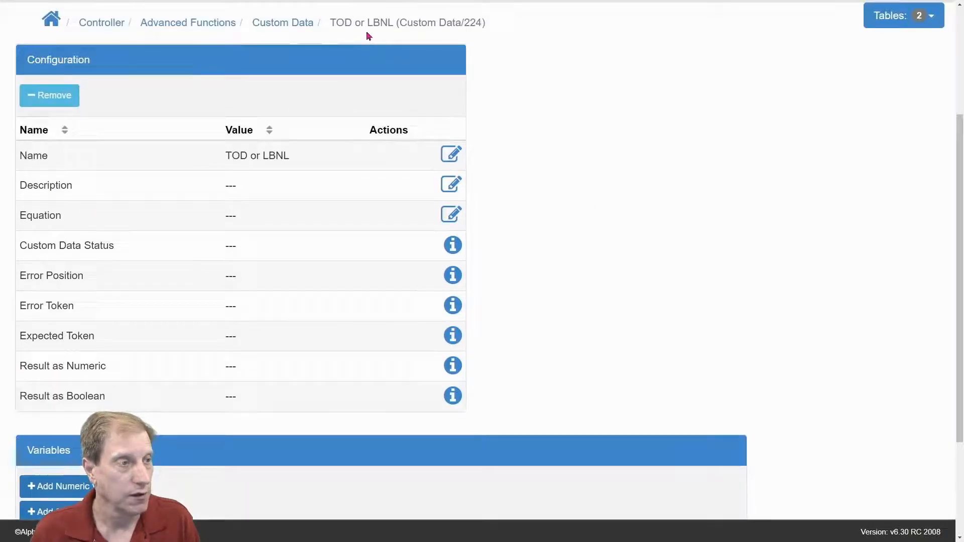
left_click(455, 214)
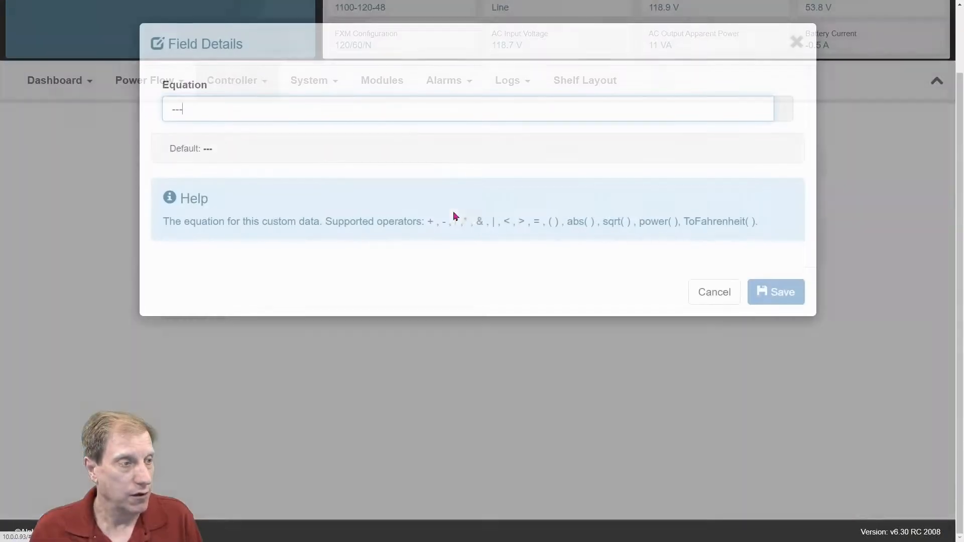
left_click_drag(187, 110, 157, 118)
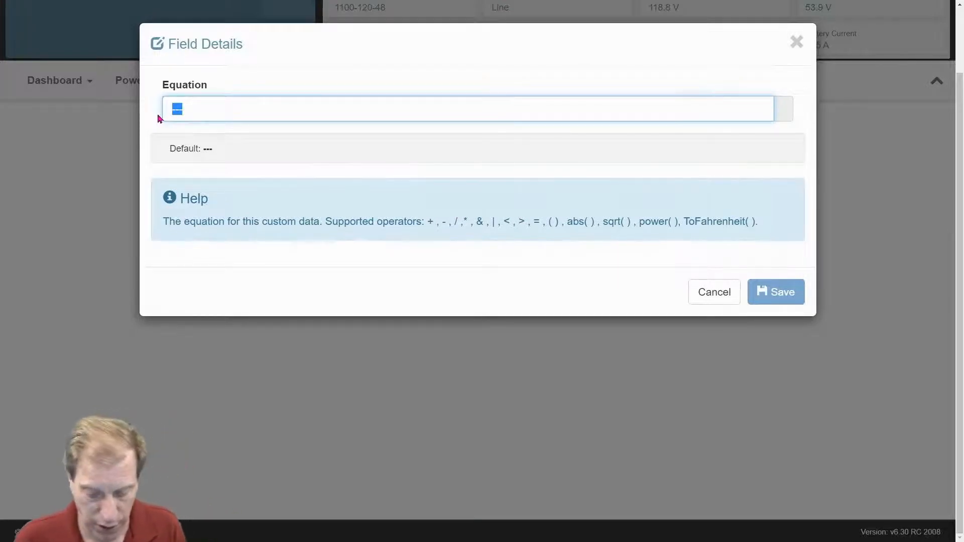
type("(")
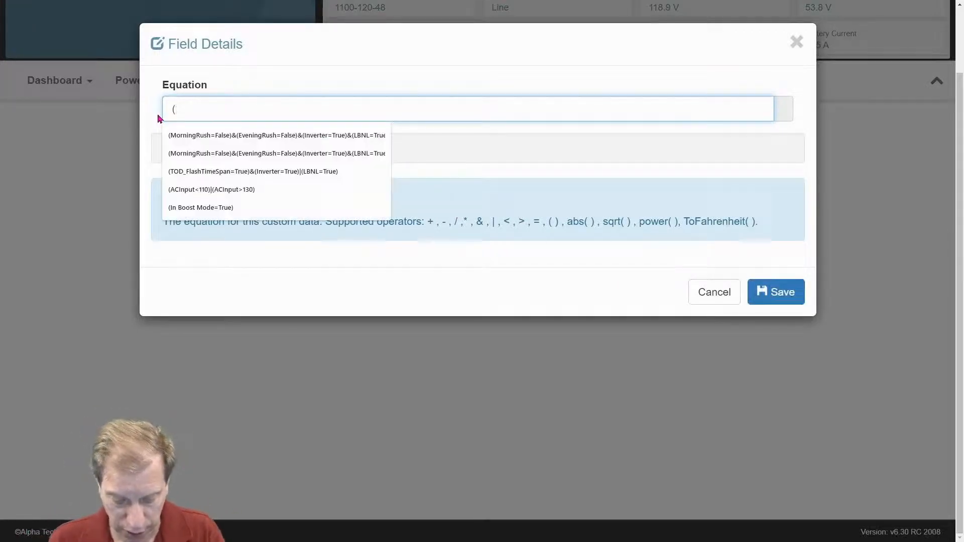
type("TOD_")
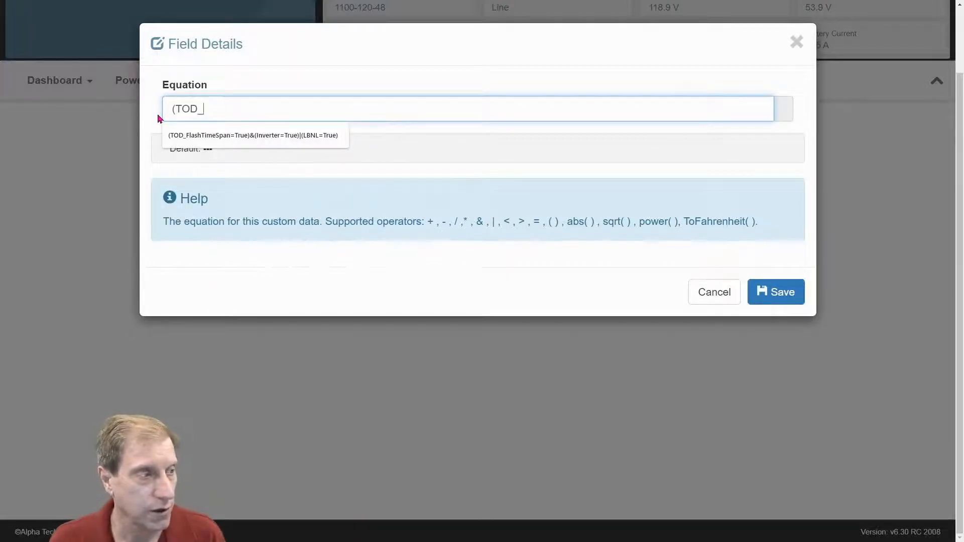
left_click(189, 135)
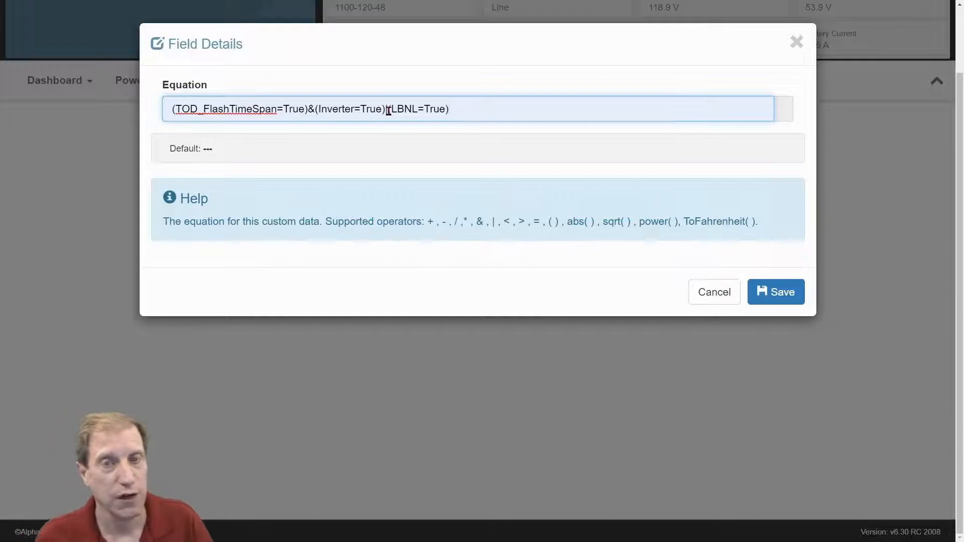
left_click(781, 291)
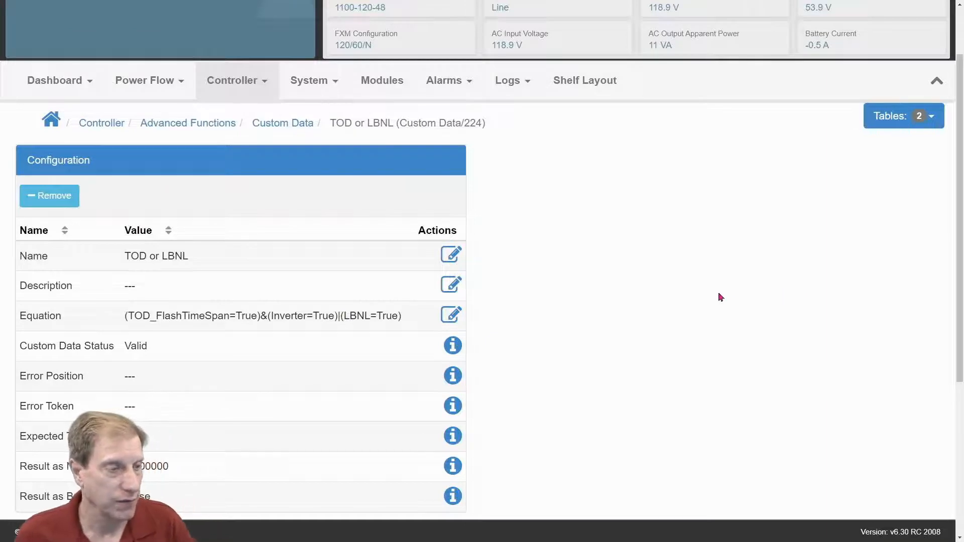
Review the TOD or LBNL equation's status, its numeric and Boolean results, and the variables list
scroll(549, 289, "down", 4)
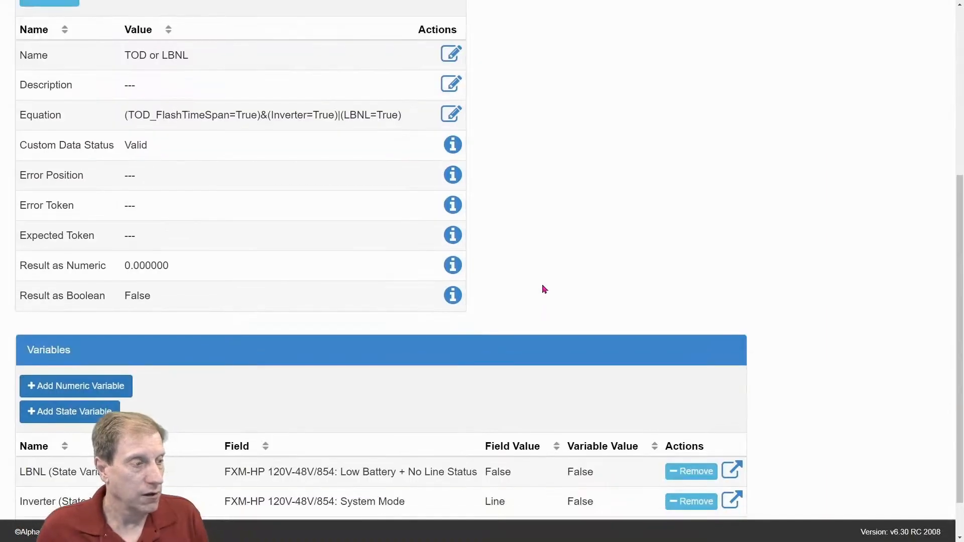
scroll(545, 289, "down", 1)
scroll(544, 286, "up", 6)
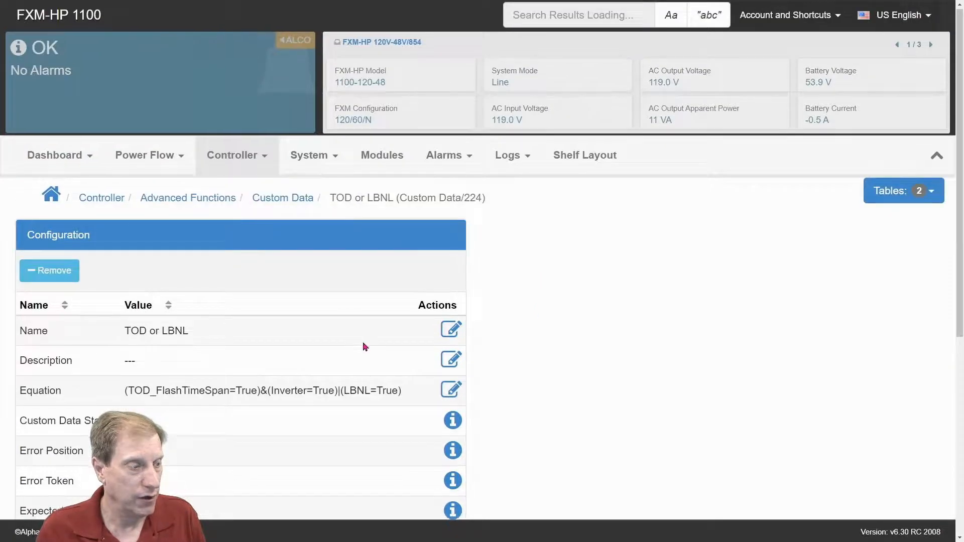
scroll(366, 347, "down", 5)
scroll(363, 342, "up", 4)
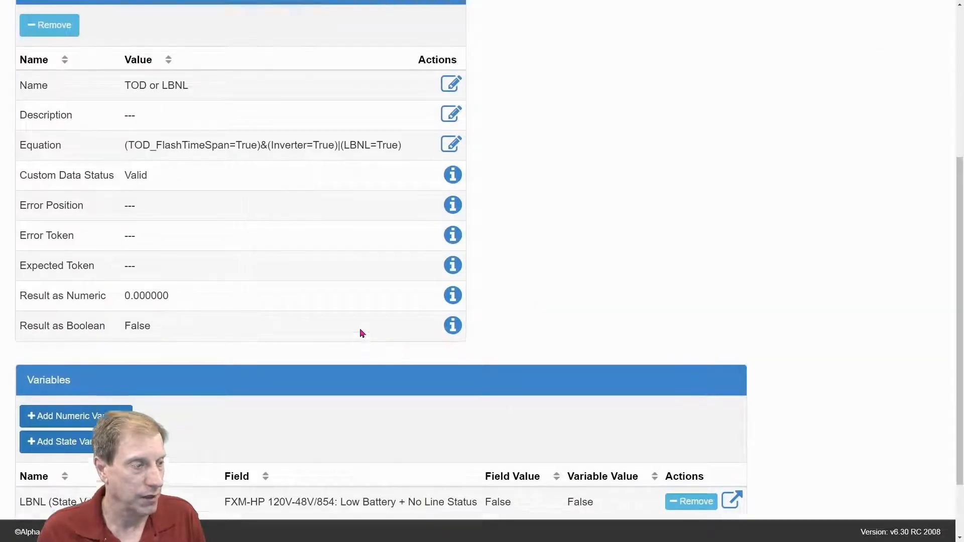
Return to the Custom Data overview, add a new Change Relay action and open its configuration
left_click(286, 151)
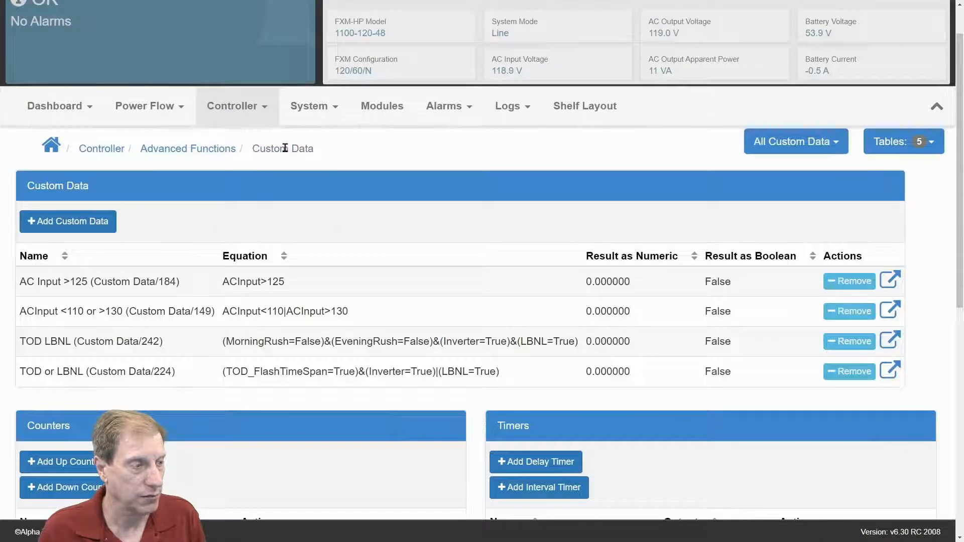
scroll(363, 355, "down", 8)
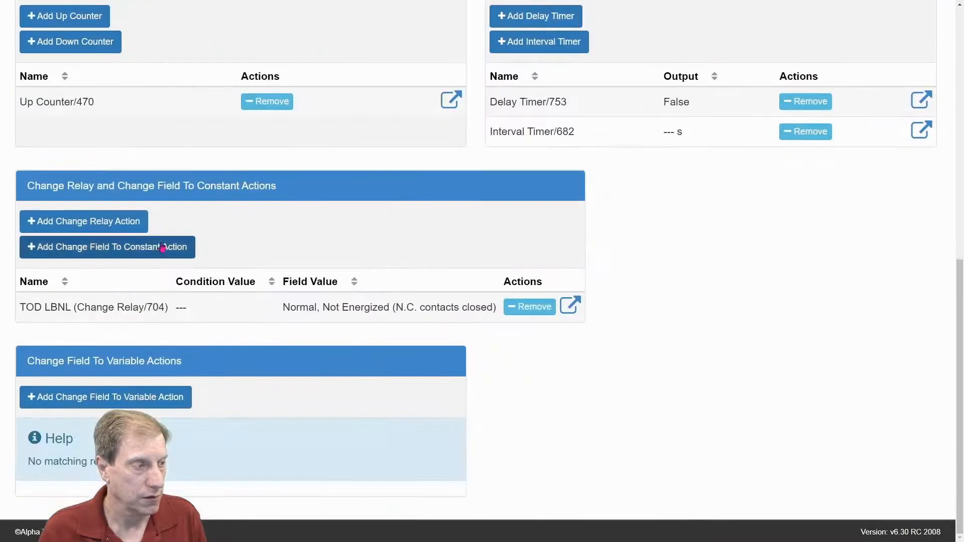
left_click(132, 225)
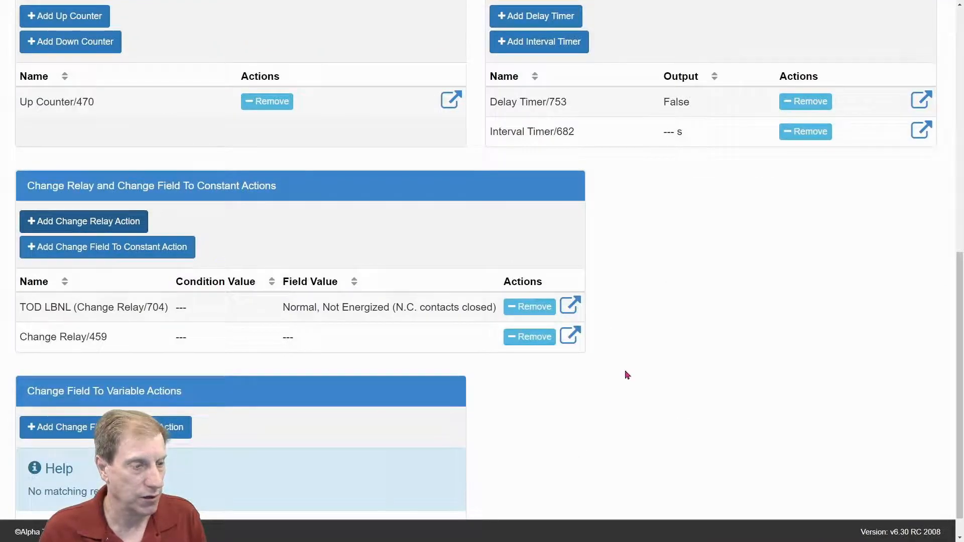
left_click(568, 336)
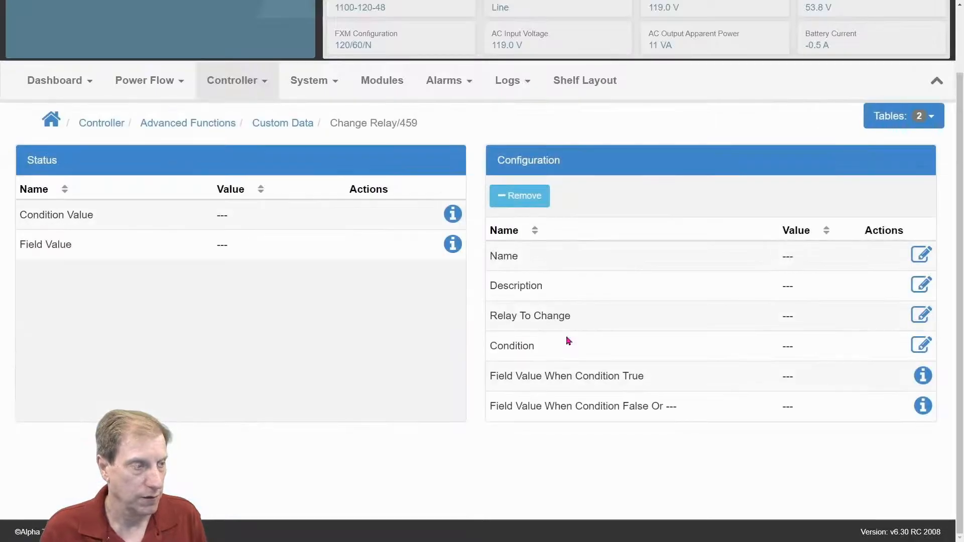
Name the new Change Relay action TOD Flash or LBNL and save it
left_click(922, 256)
left_click_drag(303, 112, 141, 112)
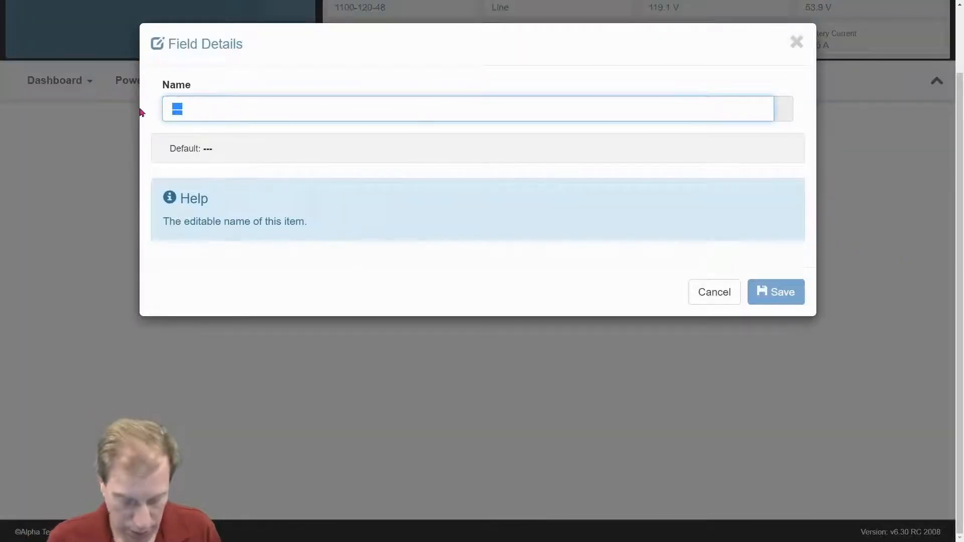
type("TOD Flas")
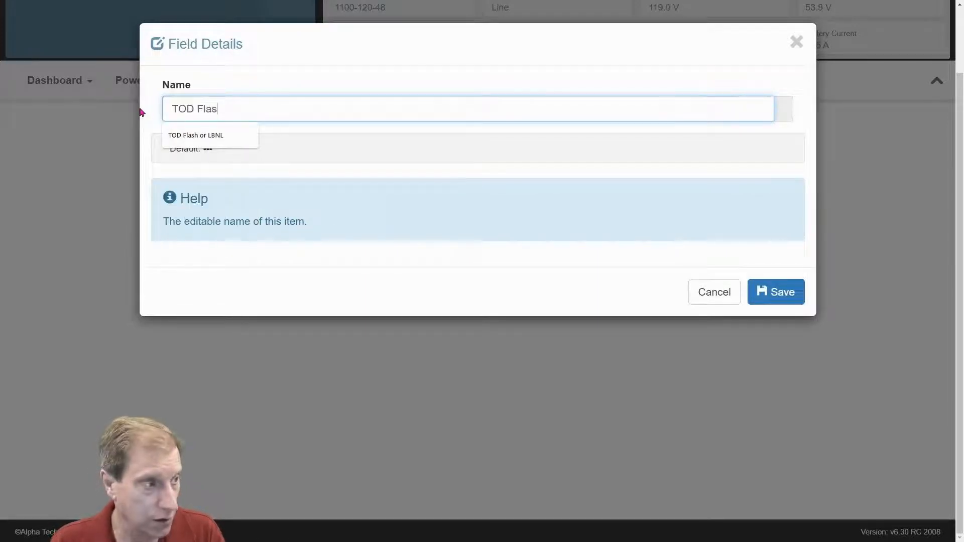
left_click(185, 135)
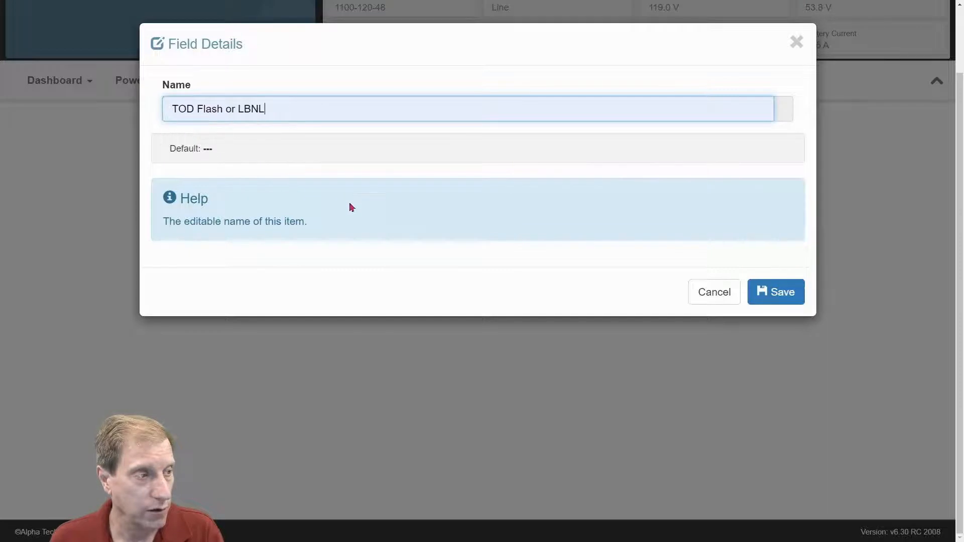
left_click(760, 293)
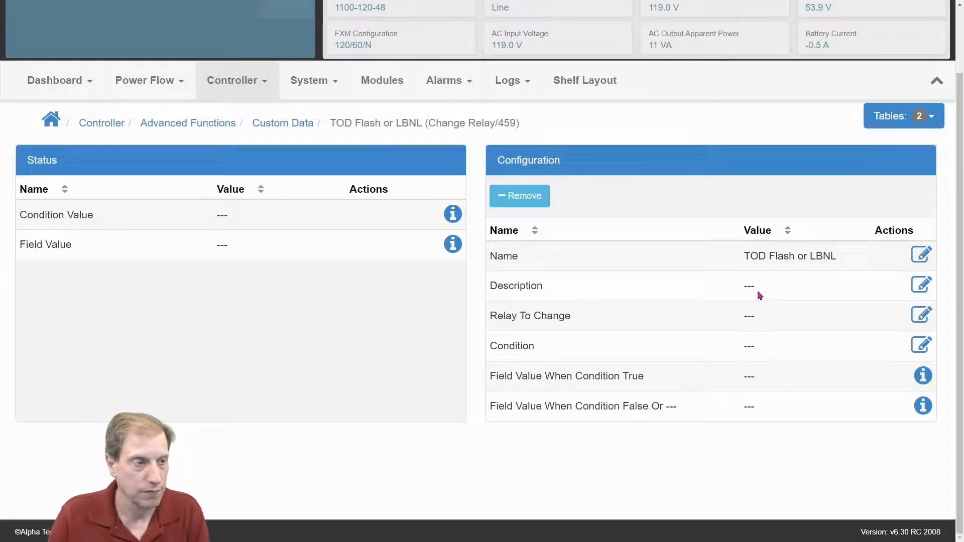
left_click(925, 319)
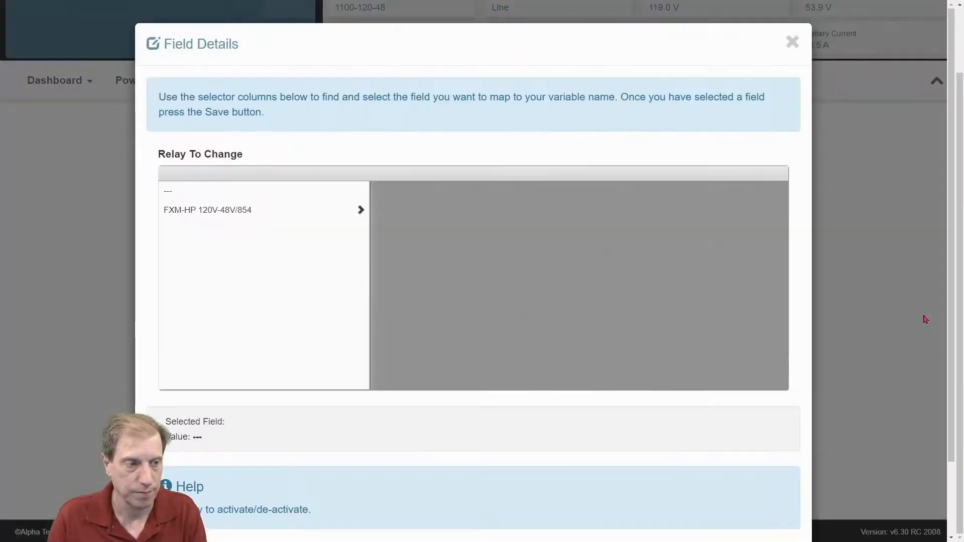
left_click(310, 211)
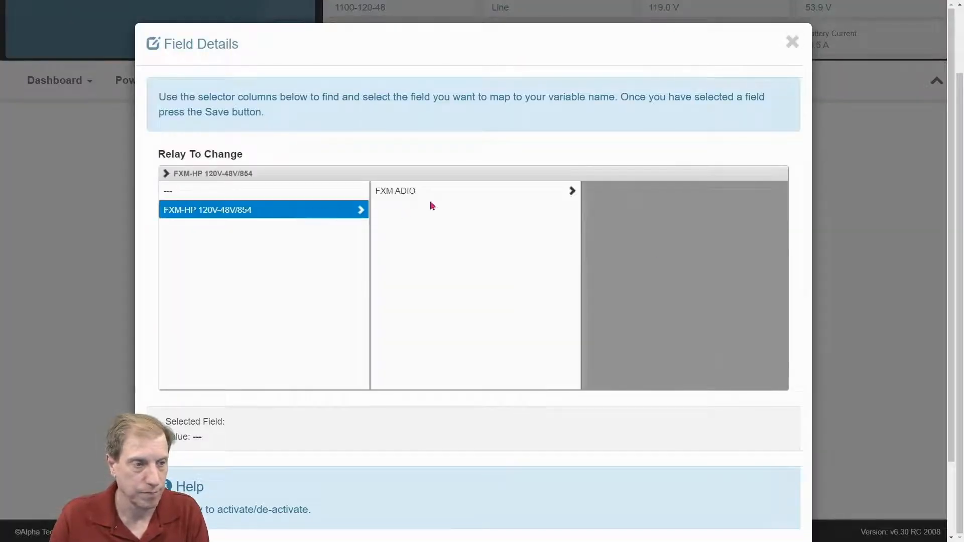
left_click(443, 194)
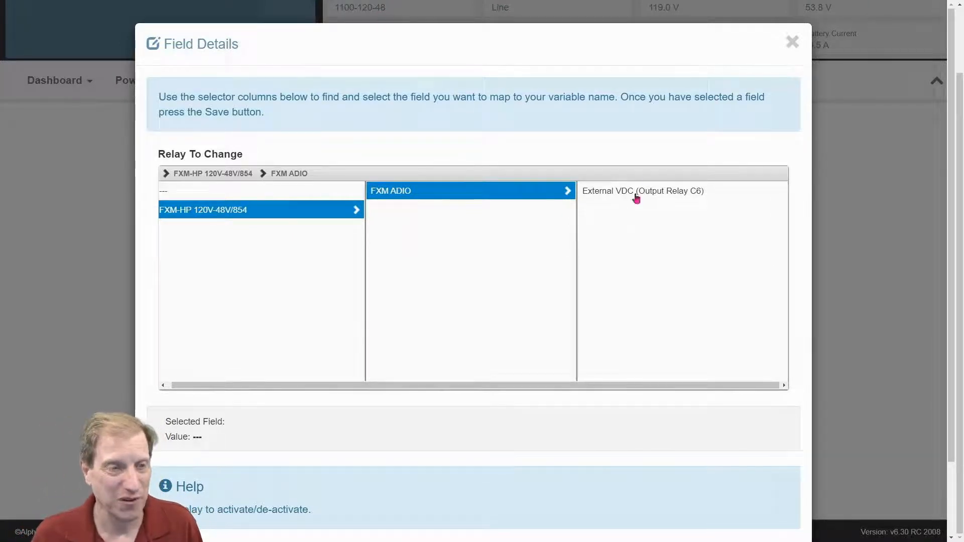
left_click(793, 43)
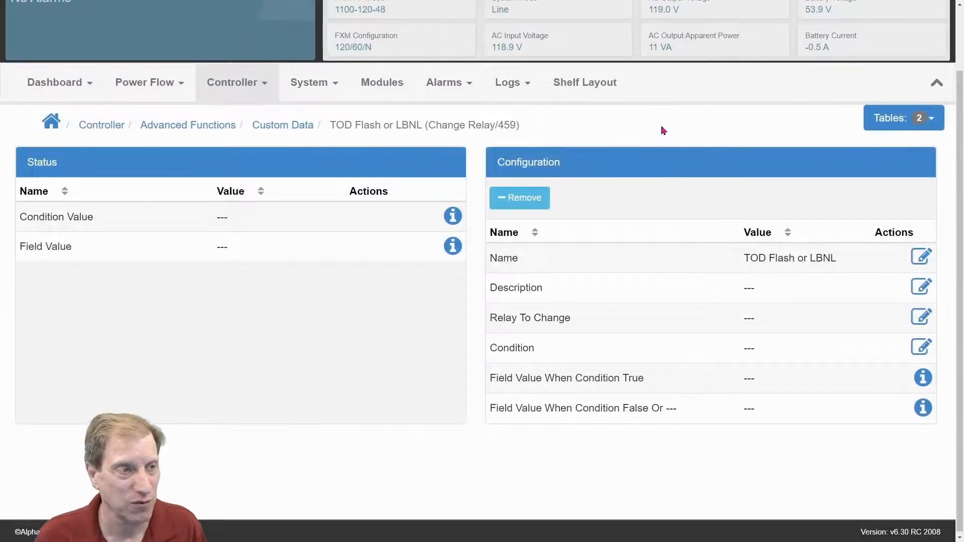
Open the details of Timer 1 (Output Relay C4) from the relays in the FXM-HP 120V-48V/854 system status
scroll(661, 127, "up", 2)
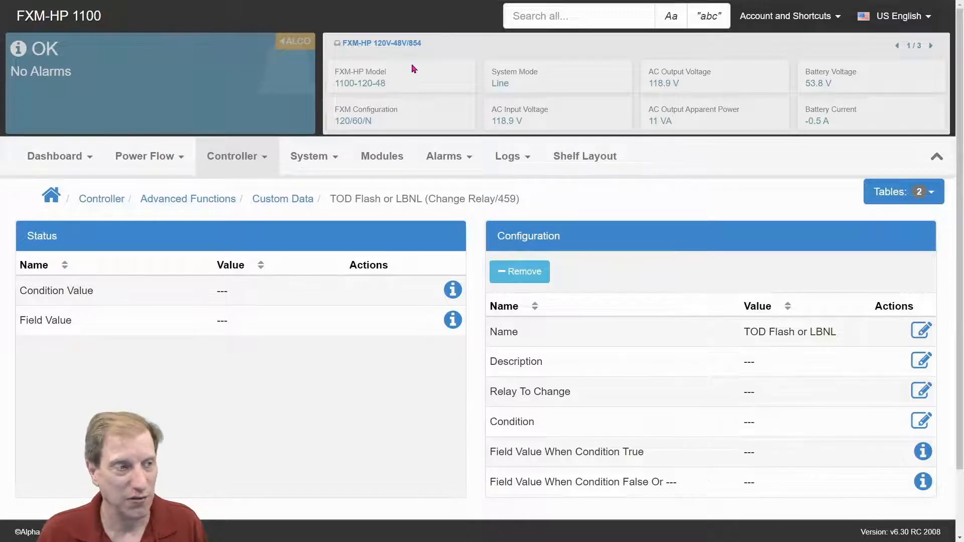
left_click(311, 157)
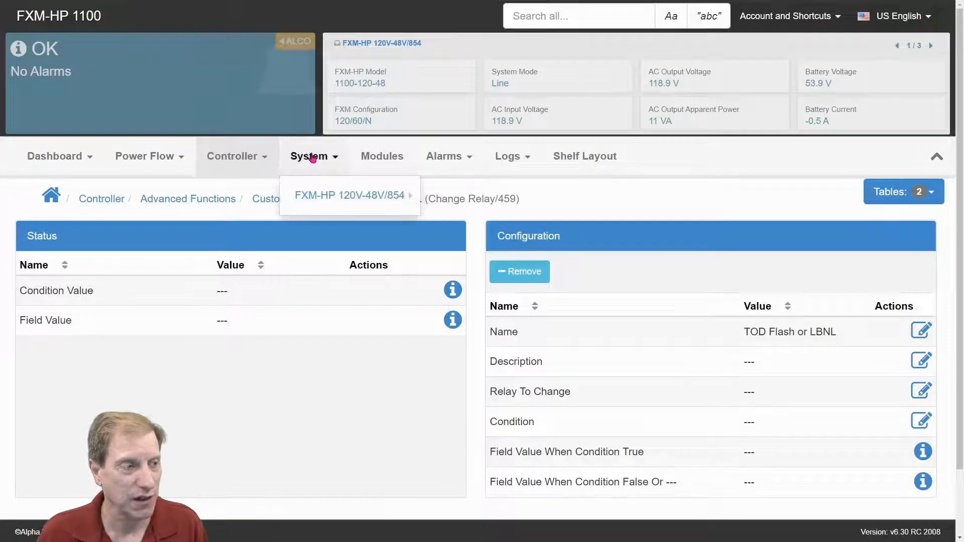
mouse_move(318, 194)
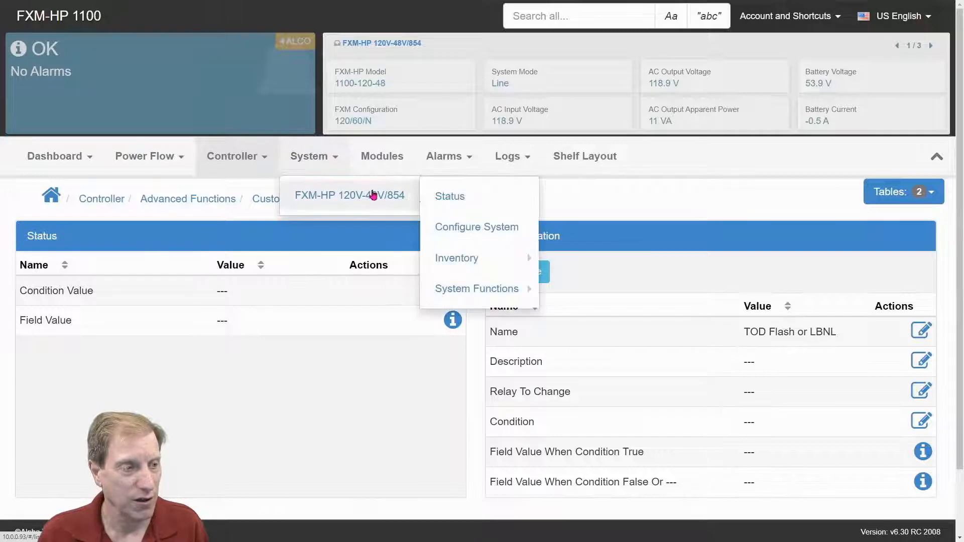
left_click(447, 196)
left_click(375, 44)
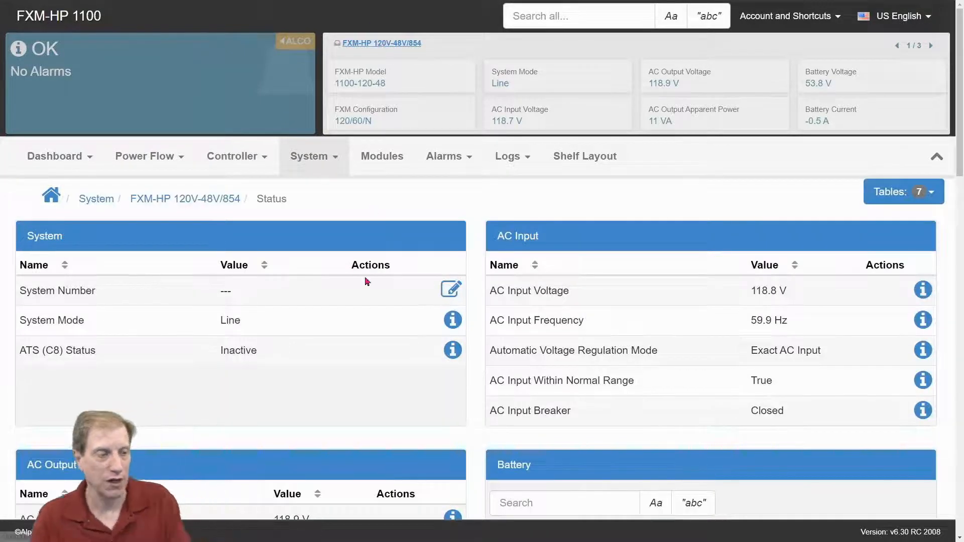
scroll(366, 295, "down", 5)
scroll(365, 296, "down", 10)
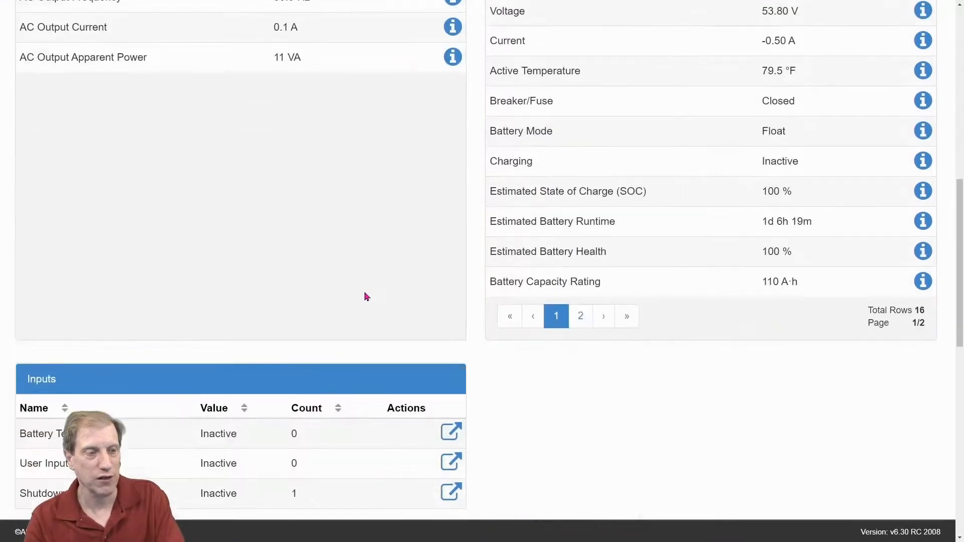
scroll(367, 294, "down", 3)
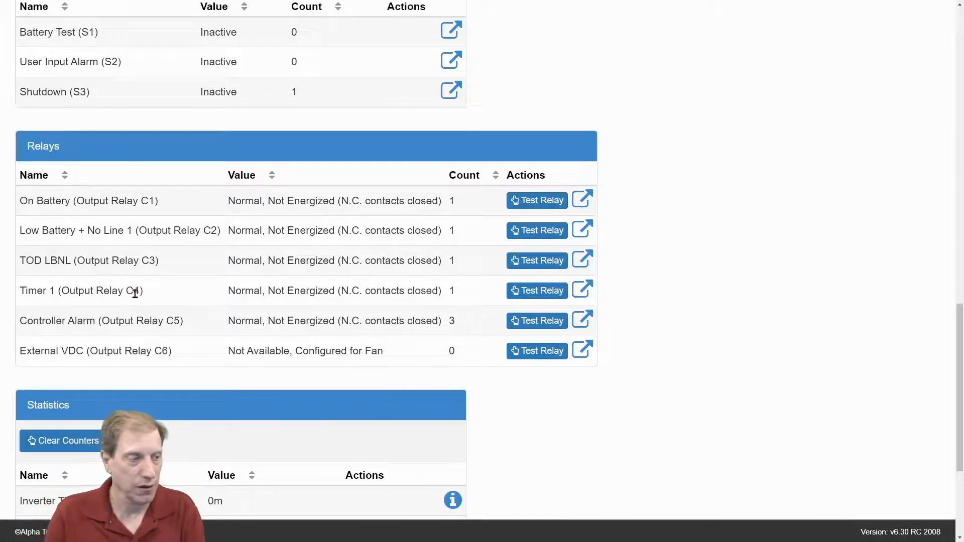
left_click(583, 292)
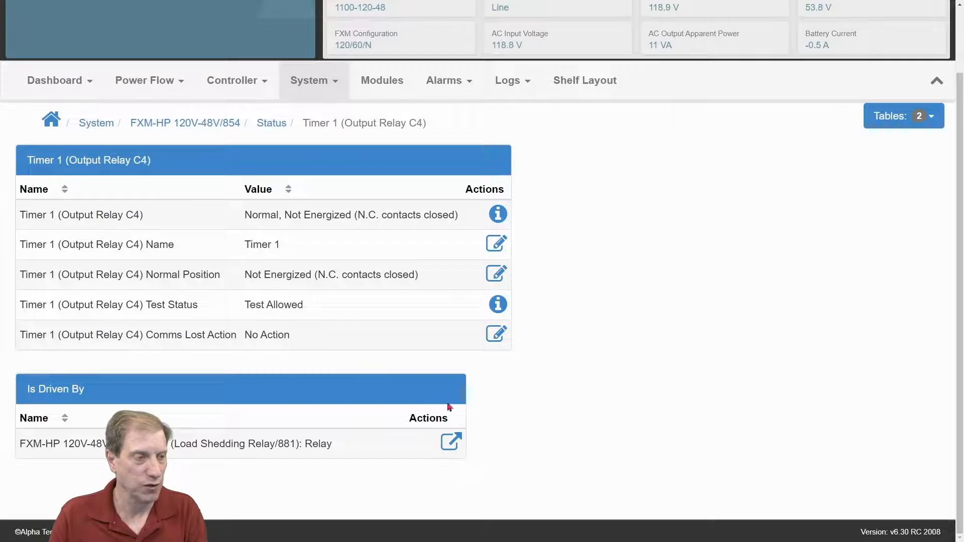
Rename Output Relay C4 as TOD Flash or LBNL and save it
left_click(496, 244)
left_click_drag(244, 113, 153, 116)
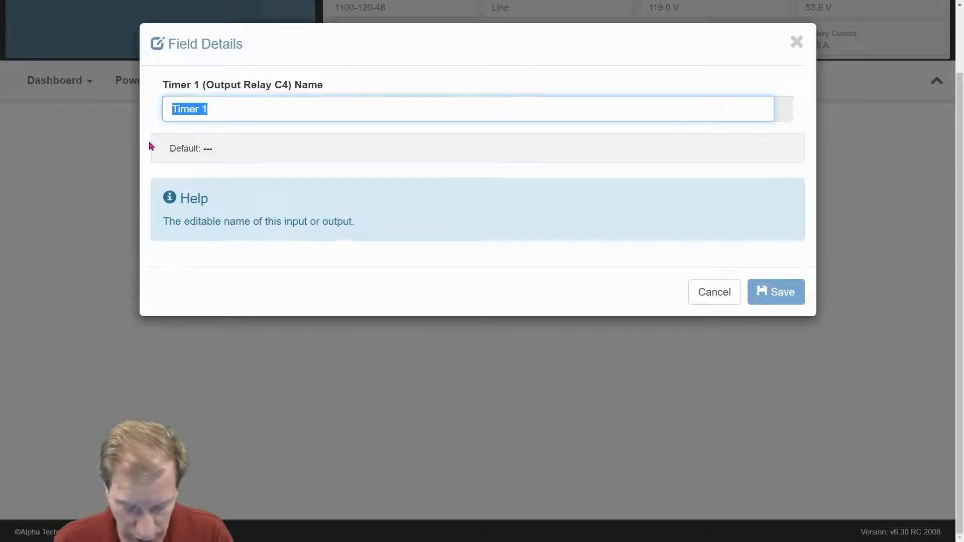
type("TOD")
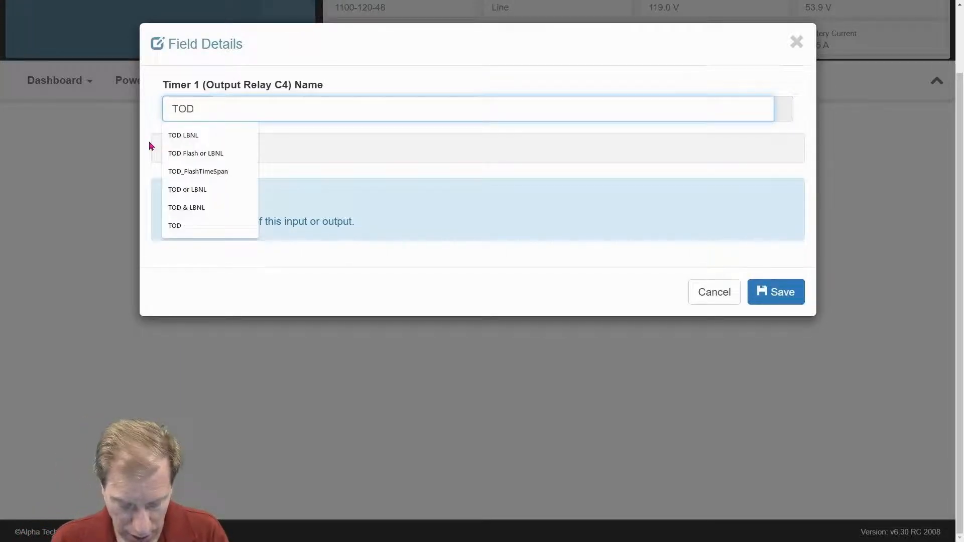
type(" Flash o")
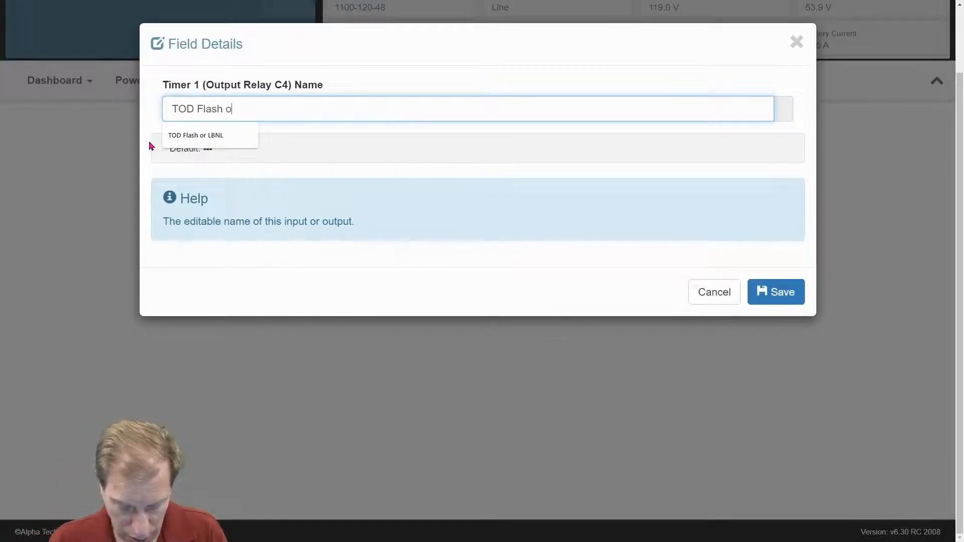
type("r LBNL")
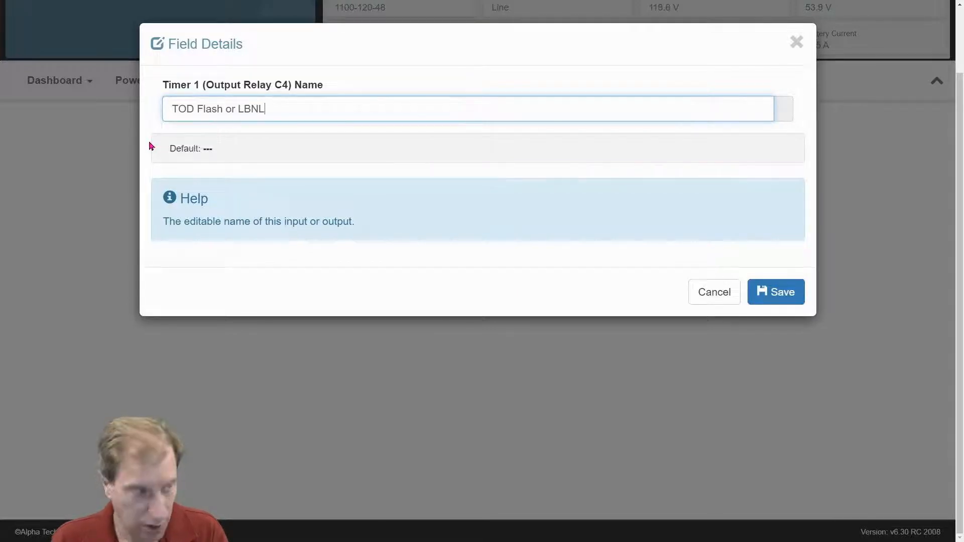
left_click(794, 293)
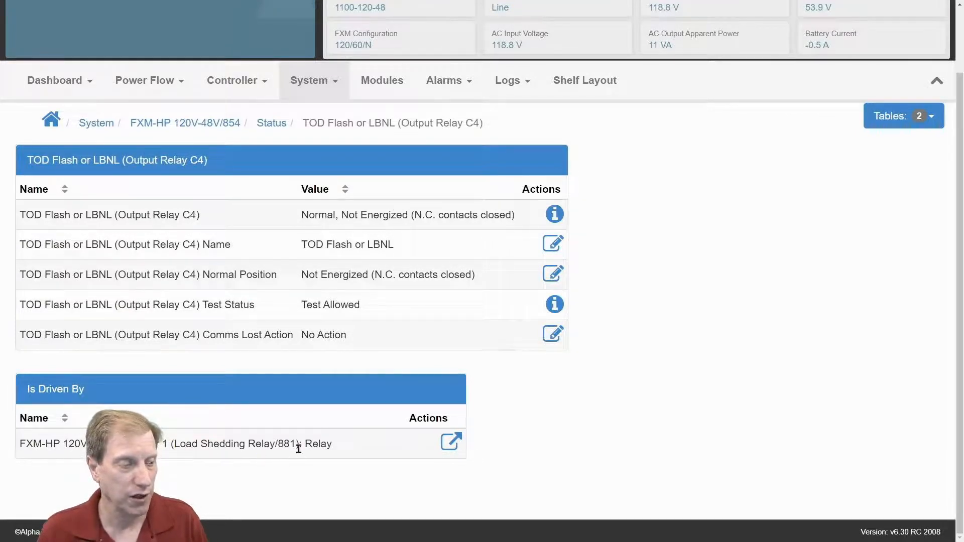
Open the Timer 1 load shedding relay that drives Output Relay C4, set its Relay to --- and save it
left_click(450, 447)
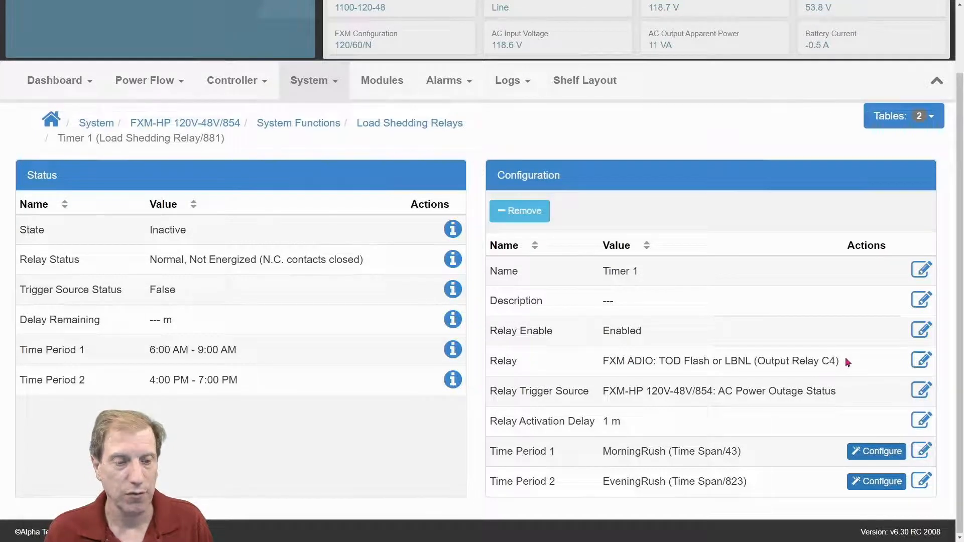
left_click(919, 367)
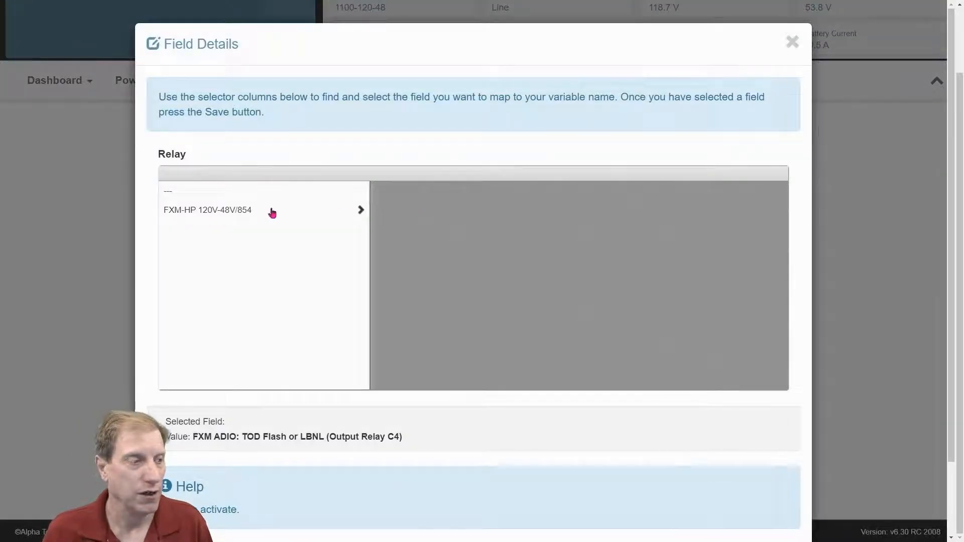
left_click(175, 199)
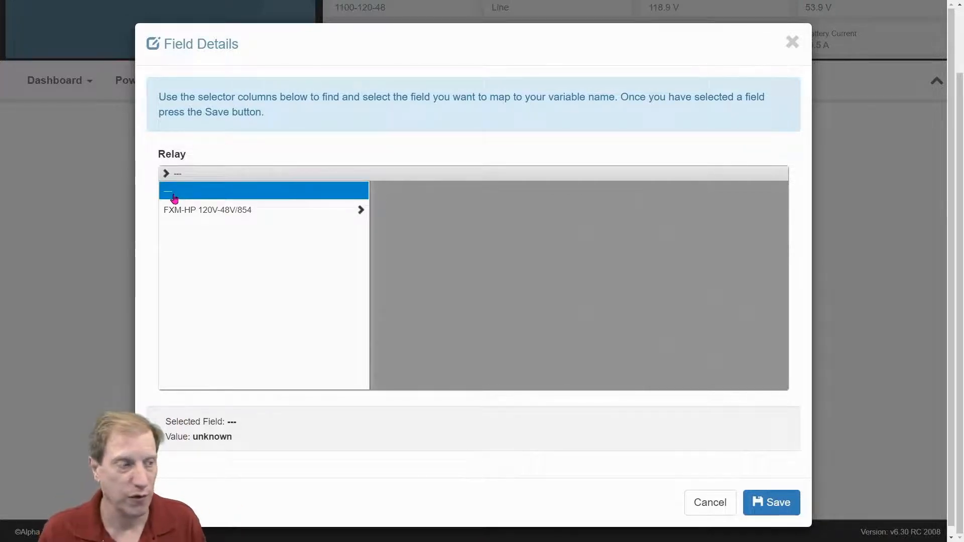
left_click(760, 507)
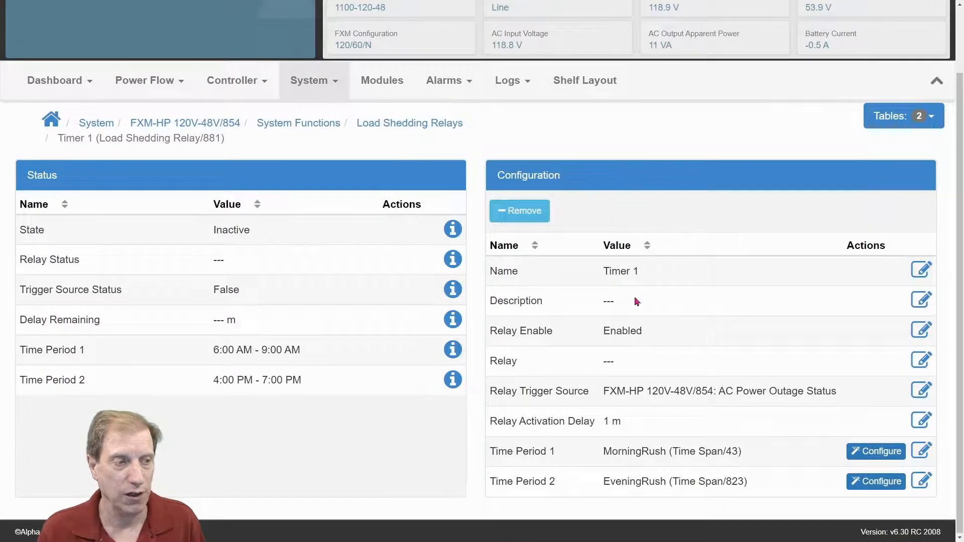
Return to Custom Data under the controller's advanced functions and open the TOD Flash or LBNL Change Relay action
left_click(232, 80)
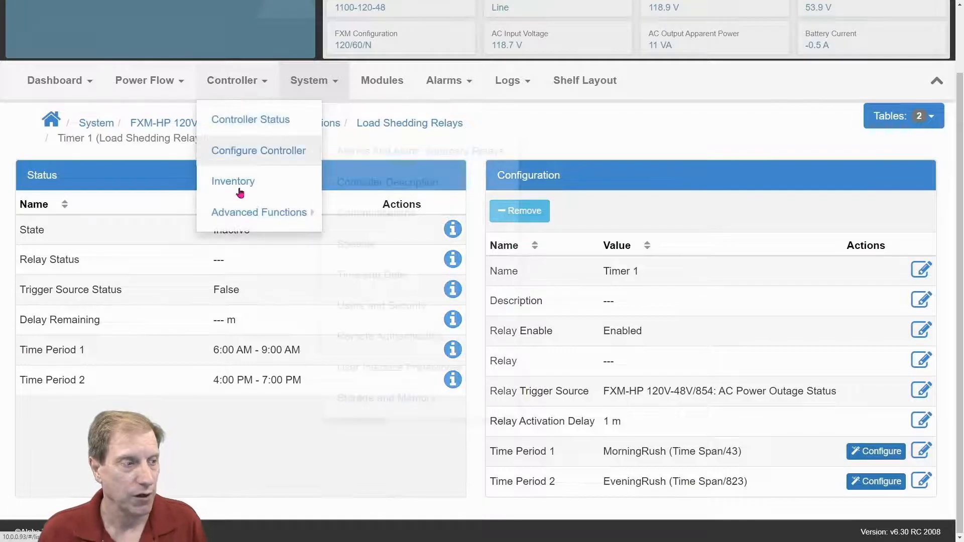
mouse_move(248, 213)
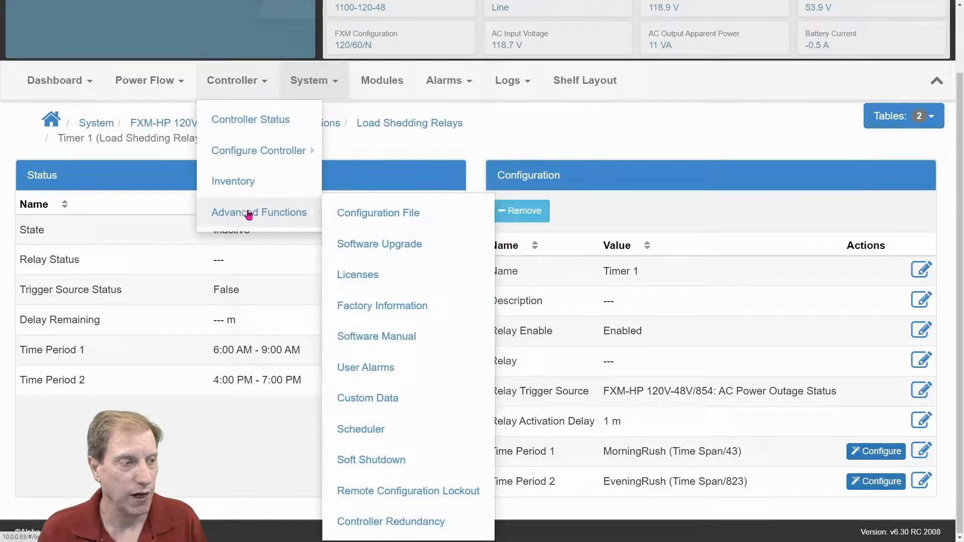
left_click(386, 405)
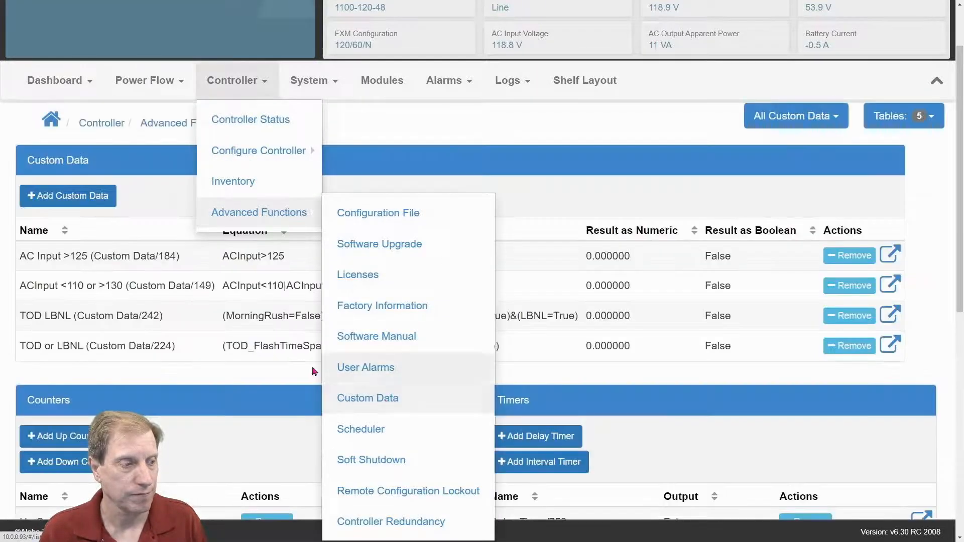
scroll(273, 347, "down", 9)
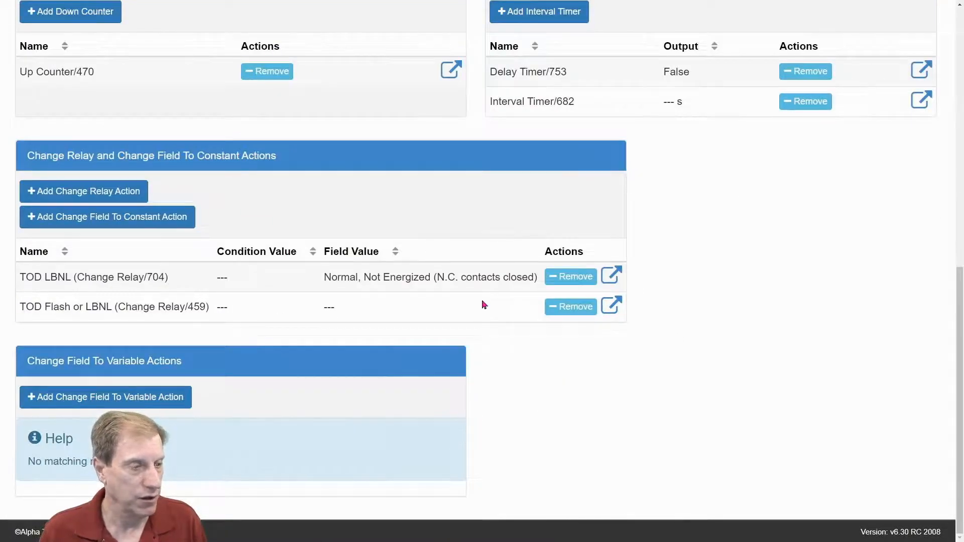
left_click(611, 306)
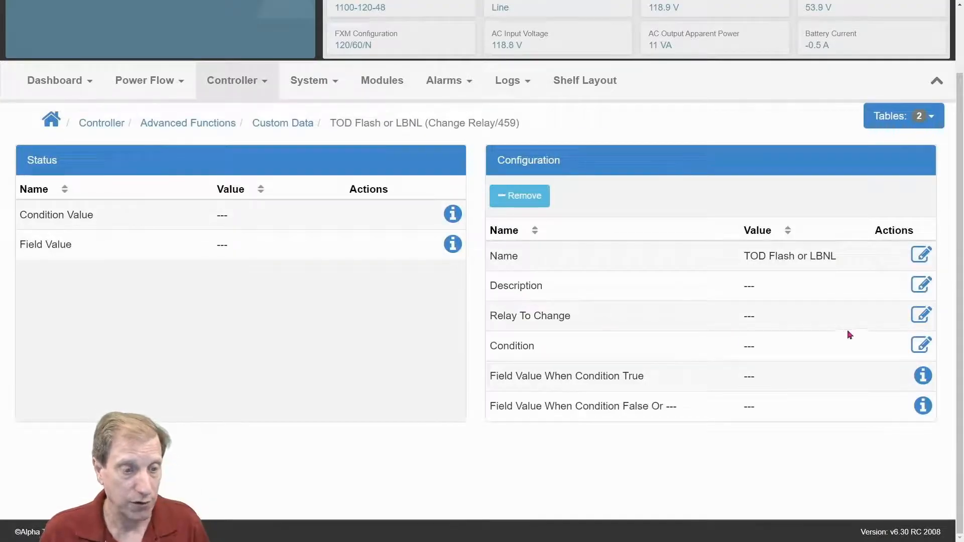
Set Relay To Change to TOD Flash or LBNL (Output Relay C4) from the FXM-HP 120V-48V/854 FXM ADIO and save it
left_click(921, 315)
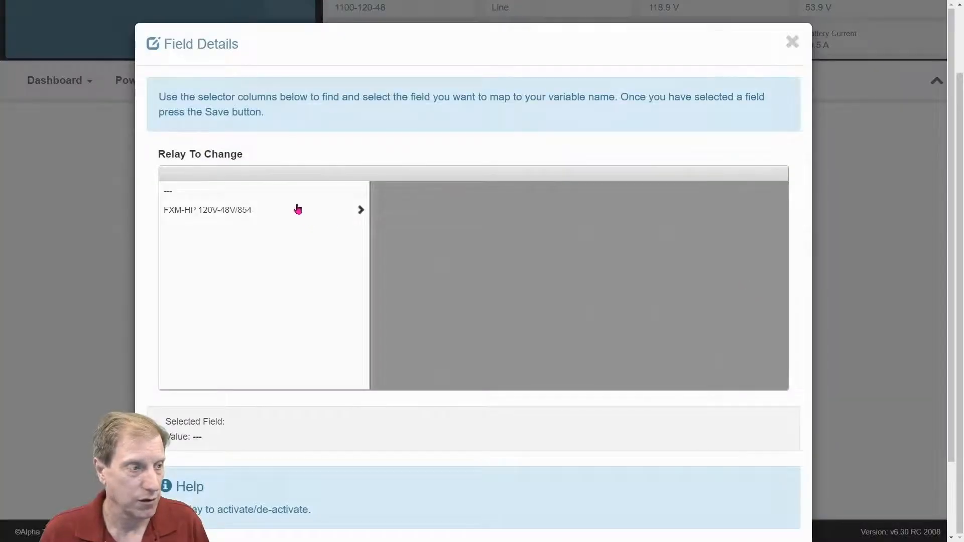
left_click(297, 210)
left_click(407, 193)
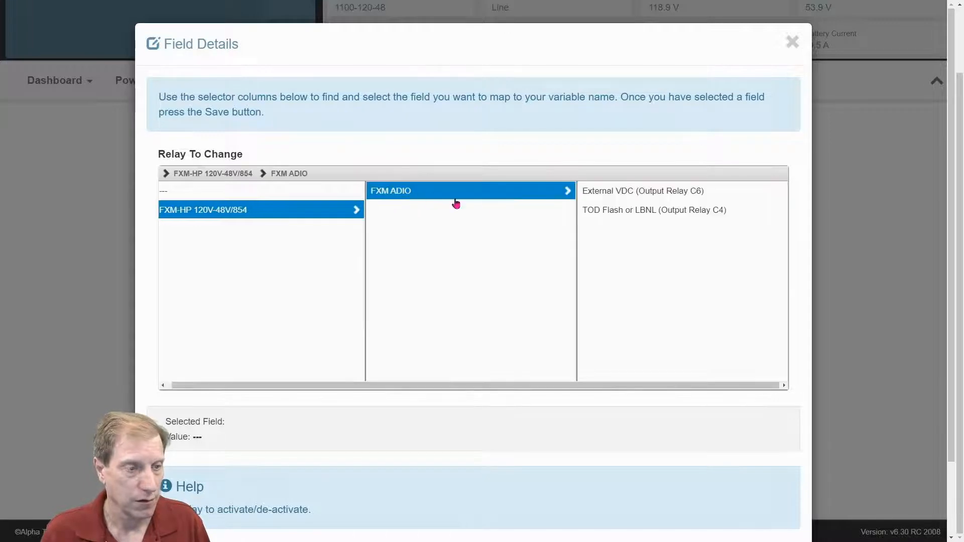
left_click(632, 216)
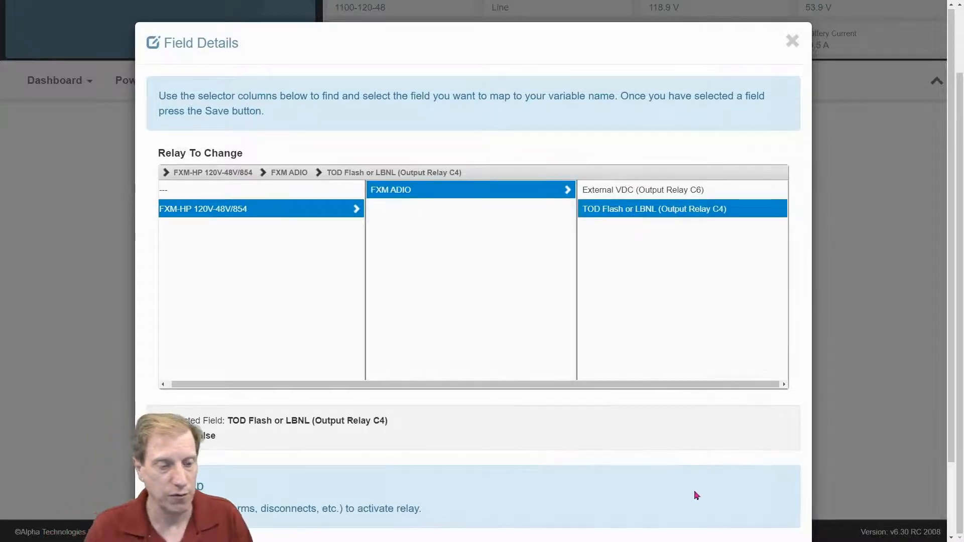
scroll(723, 492, "down", 2)
left_click(756, 490)
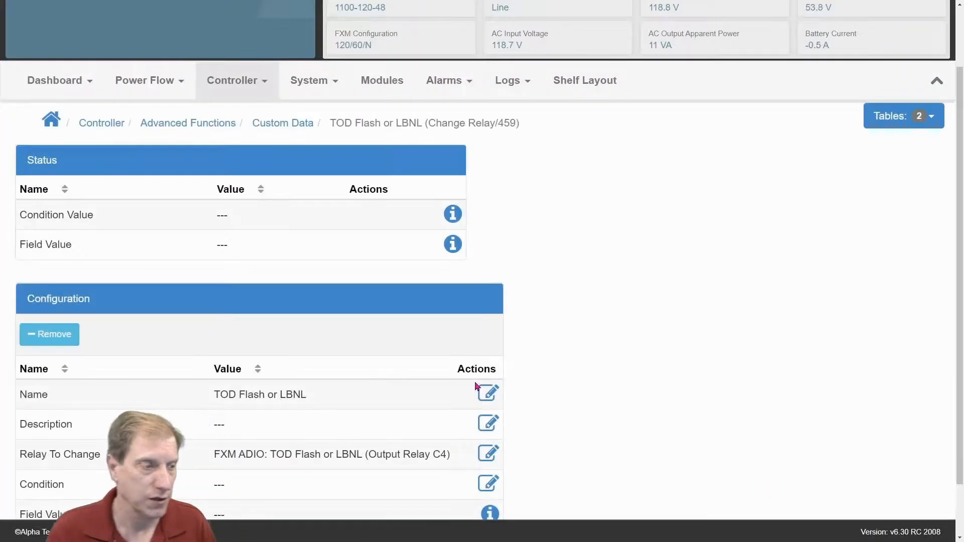
Set the relay action's Condition to the Result as Boolean of TOD or LBNL (Custom Data/224) and save it
scroll(473, 385, "down", 2)
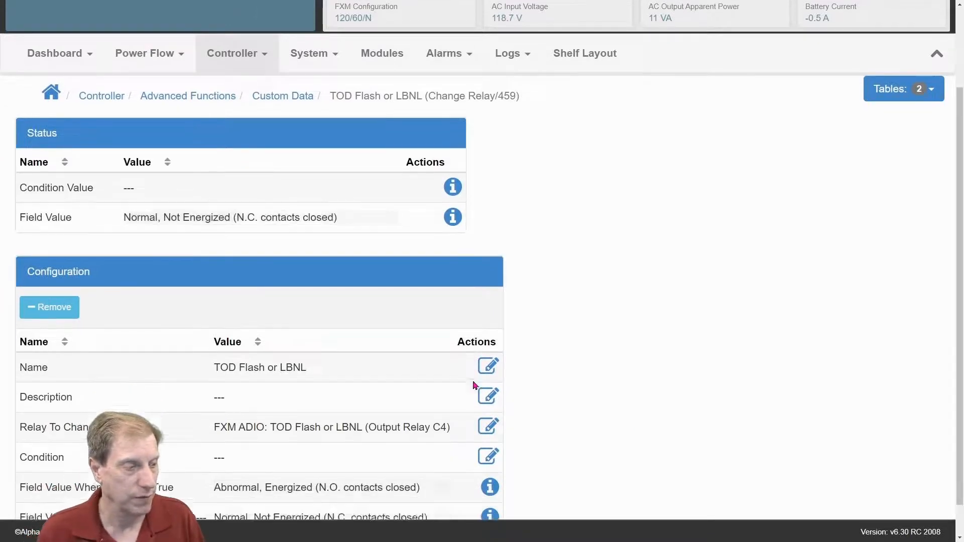
left_click(488, 420)
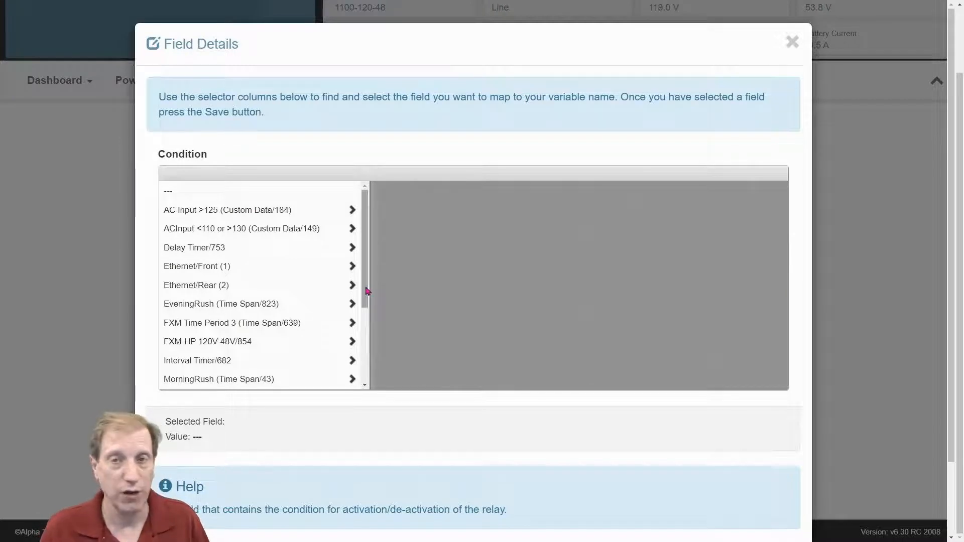
left_click_drag(366, 291, 368, 342)
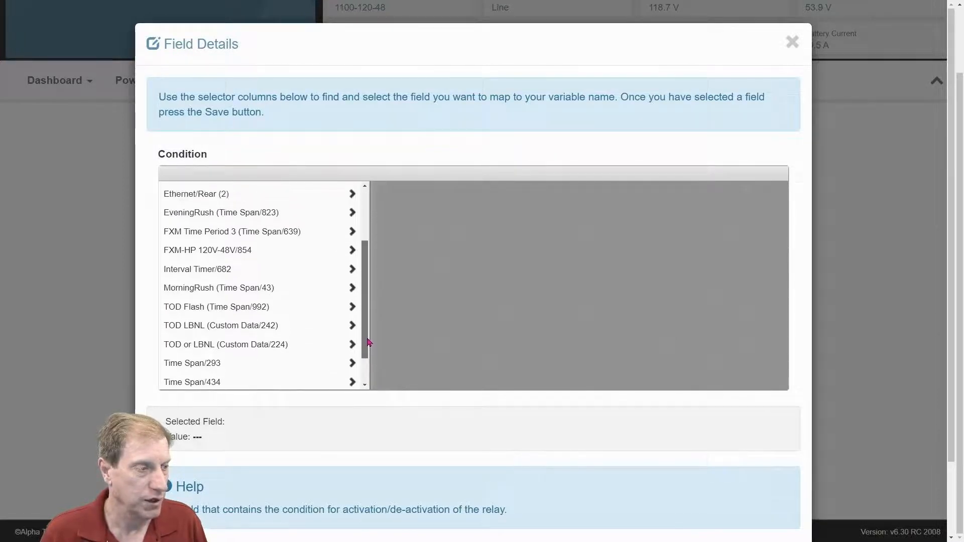
left_click(221, 346)
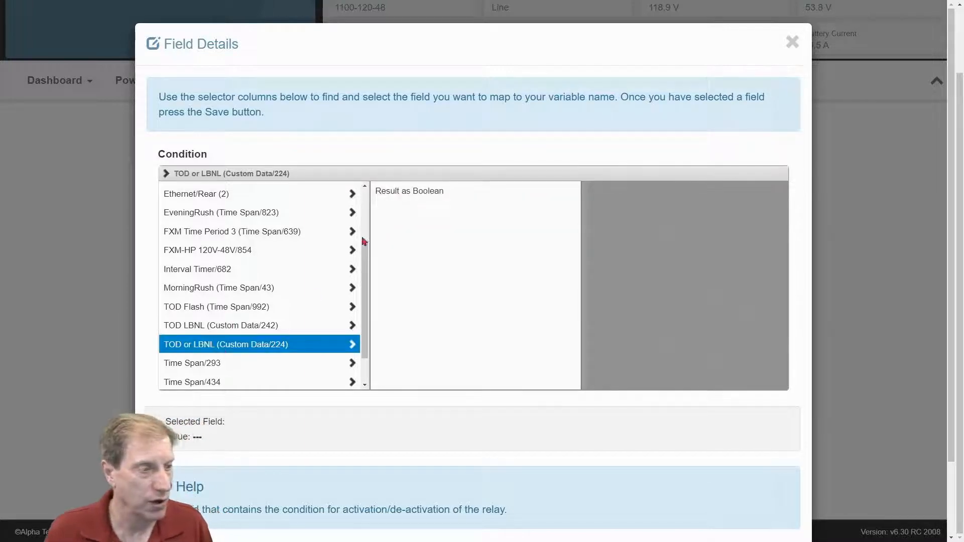
left_click(401, 195)
scroll(772, 531, "down", 1)
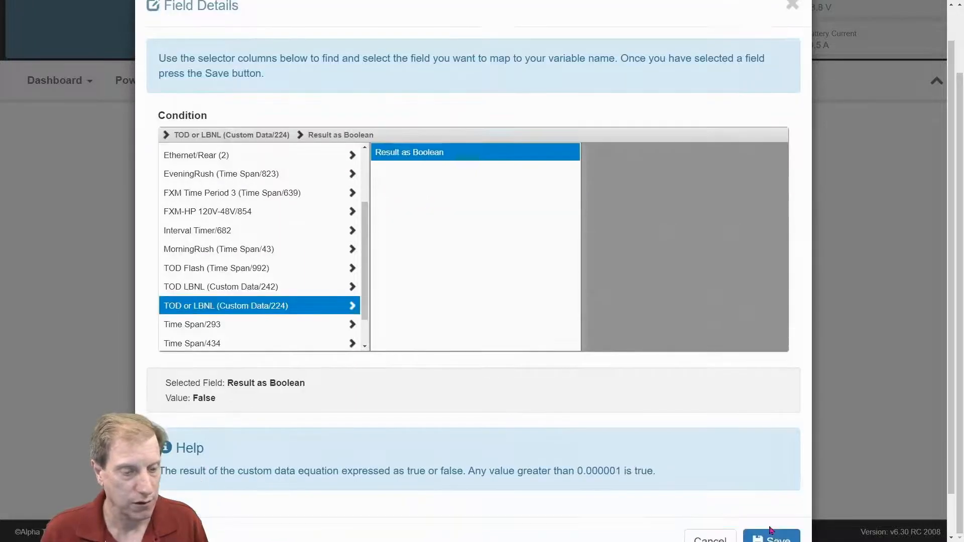
left_click(772, 499)
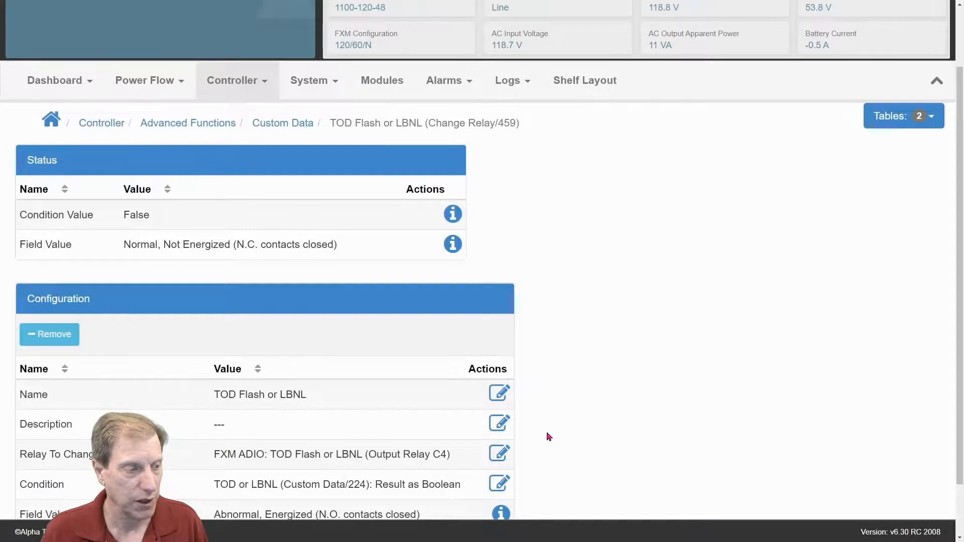
scroll(548, 436, "down", 1)
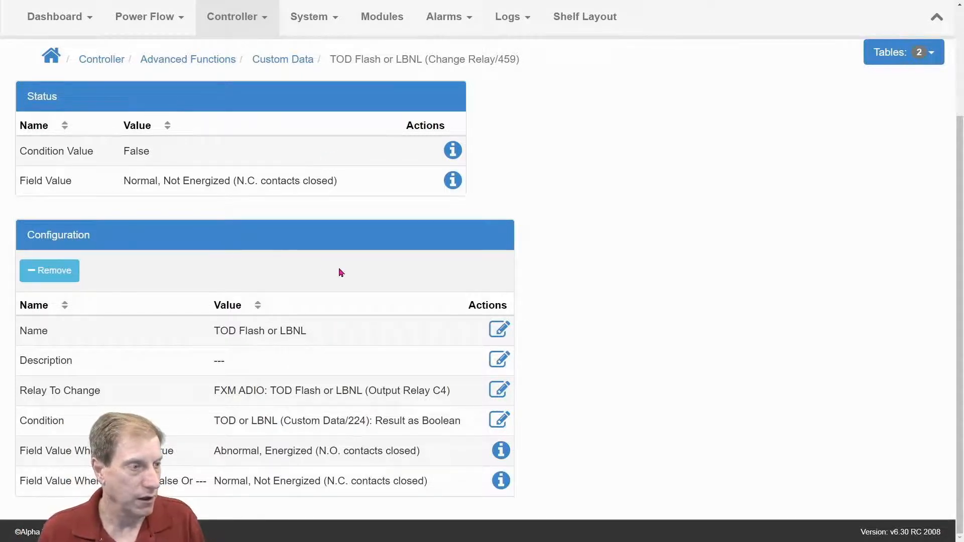
Return to Custom Data and open the TOD LBNL Change Relay action
scroll(340, 273, "up", 3)
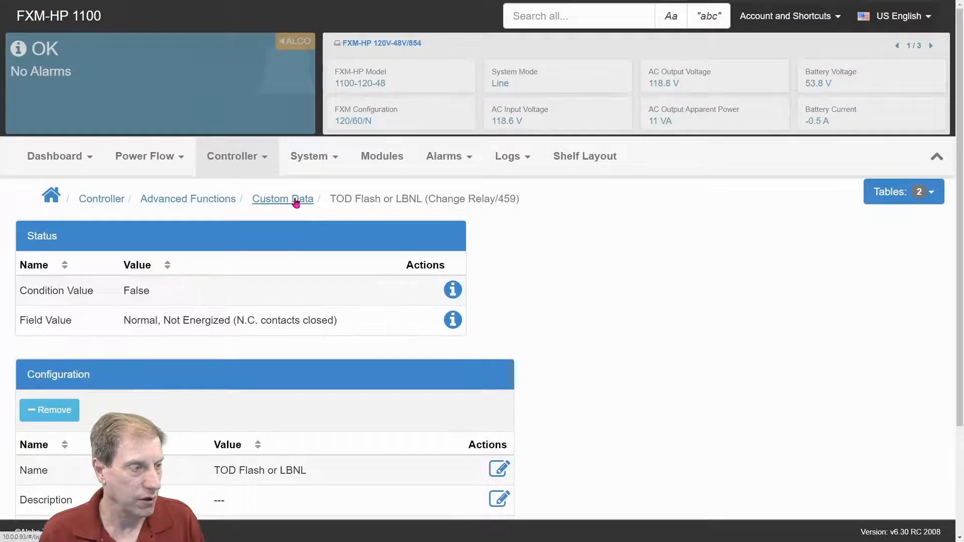
left_click(295, 200)
scroll(300, 329, "down", 10)
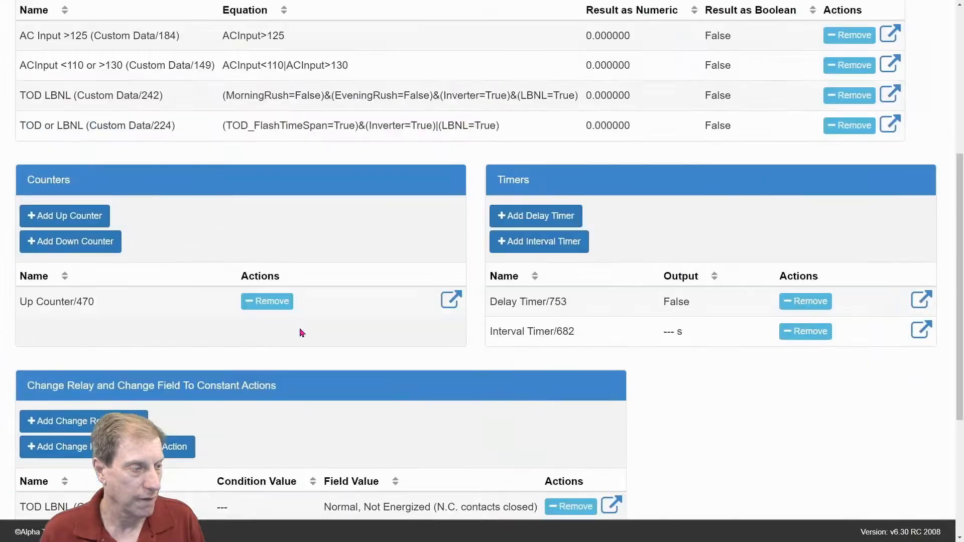
left_click(610, 281)
scroll(308, 403, "down", 2)
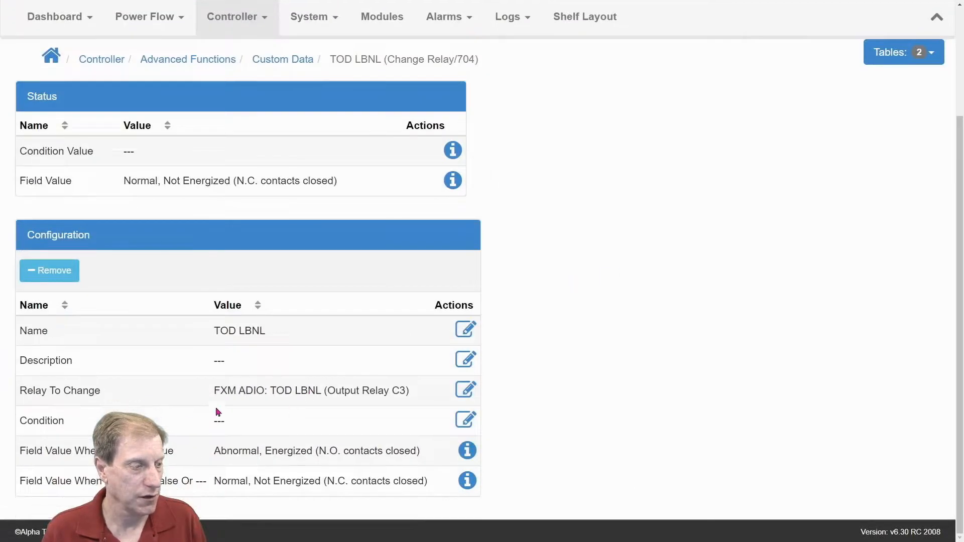
Set the TOD LBNL action's Condition to the Result as Boolean of TOD LBNL (Custom Data/242) and save it
left_click(466, 420)
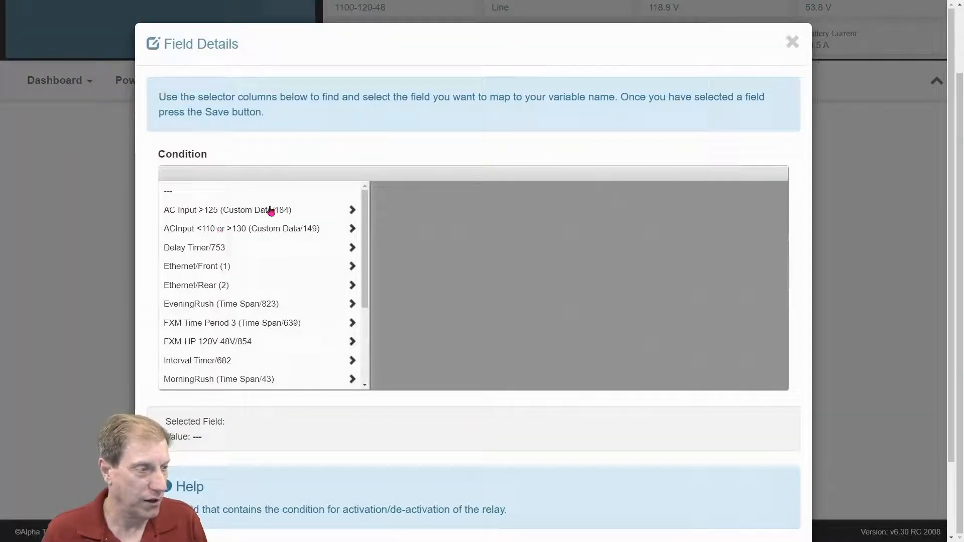
left_click_drag(366, 241, 365, 305)
left_click(236, 306)
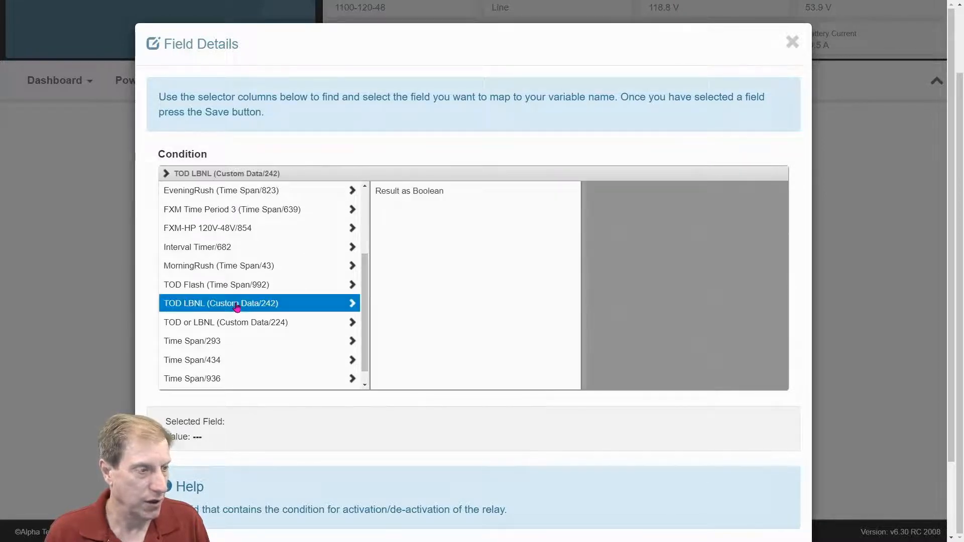
left_click(438, 197)
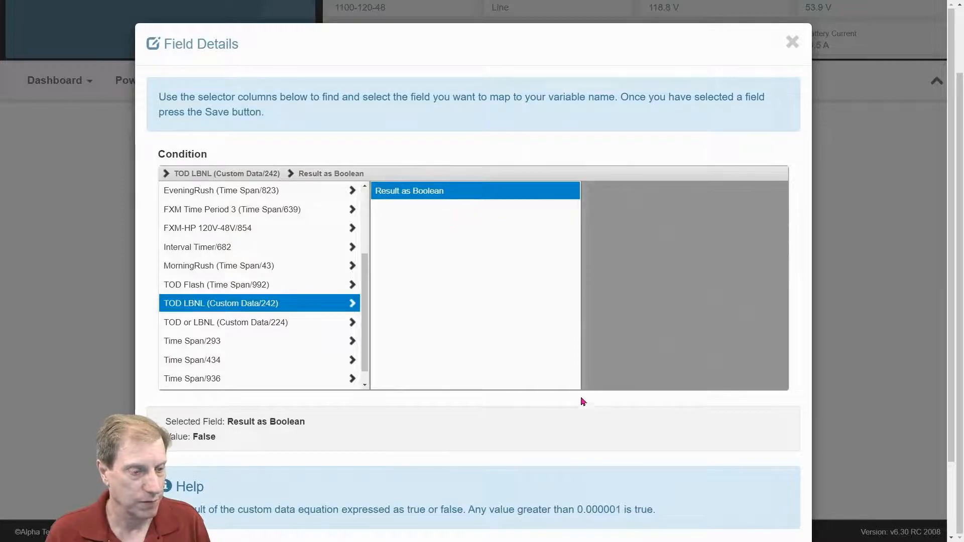
scroll(582, 402, "down", 3)
left_click(774, 494)
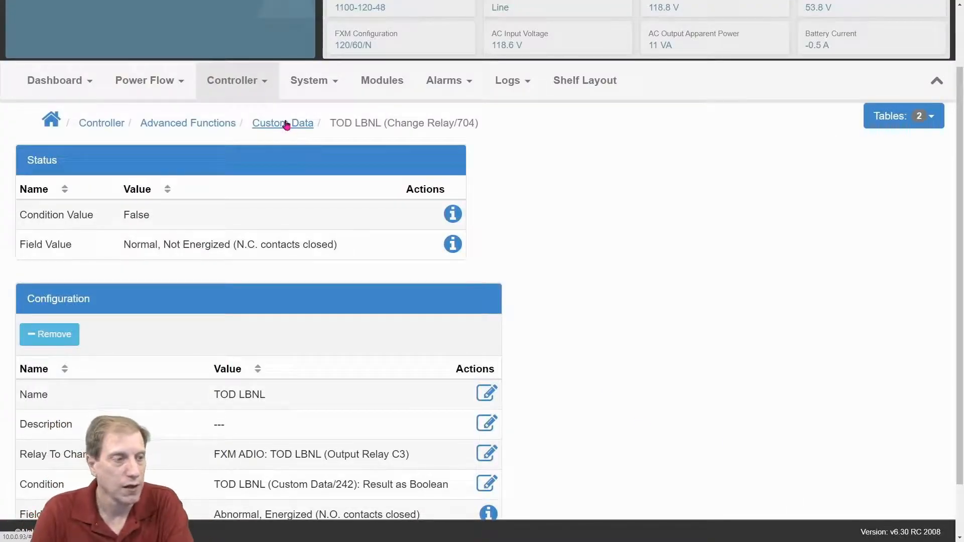
scroll(315, 387, "down", 1)
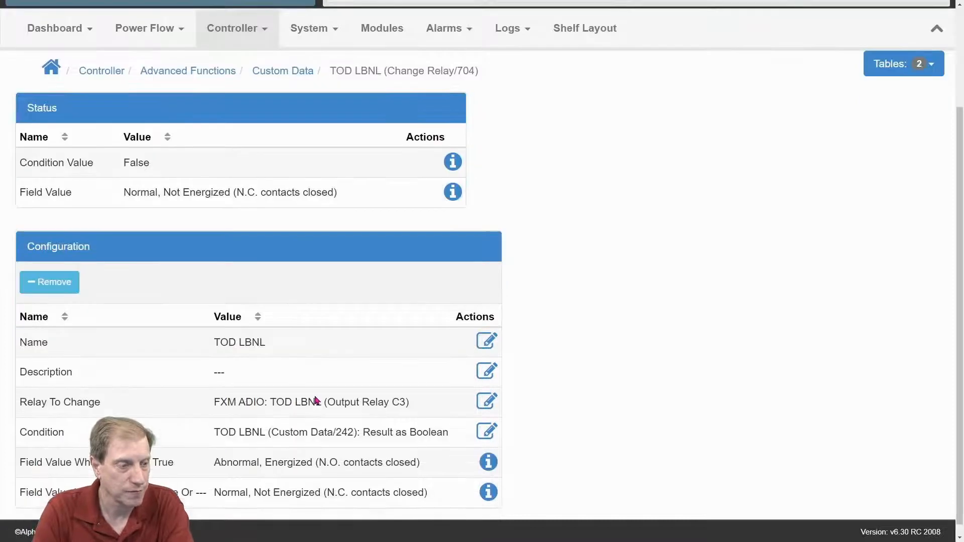
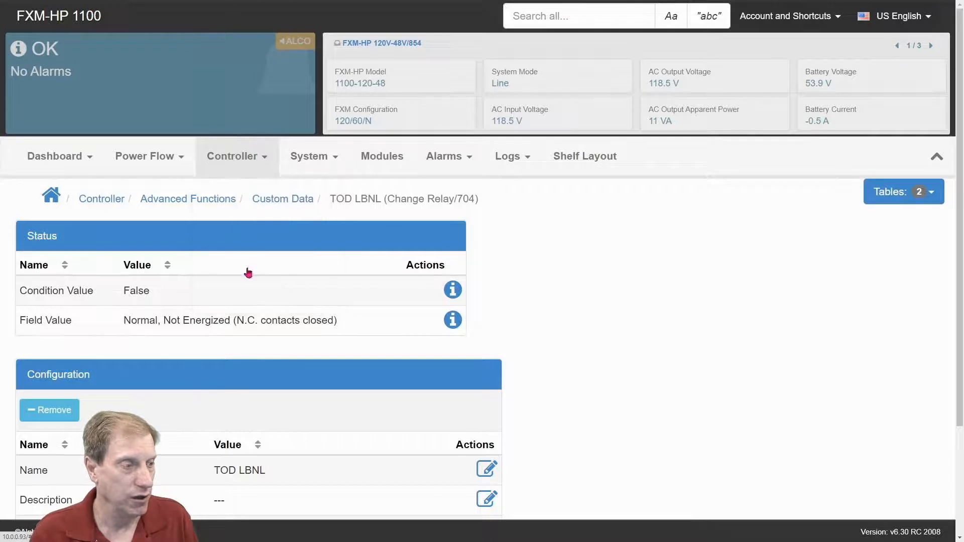
Add a threshold user alarm in the controller's advanced functions and open its details
mouse_move(227, 165)
mouse_move(243, 292)
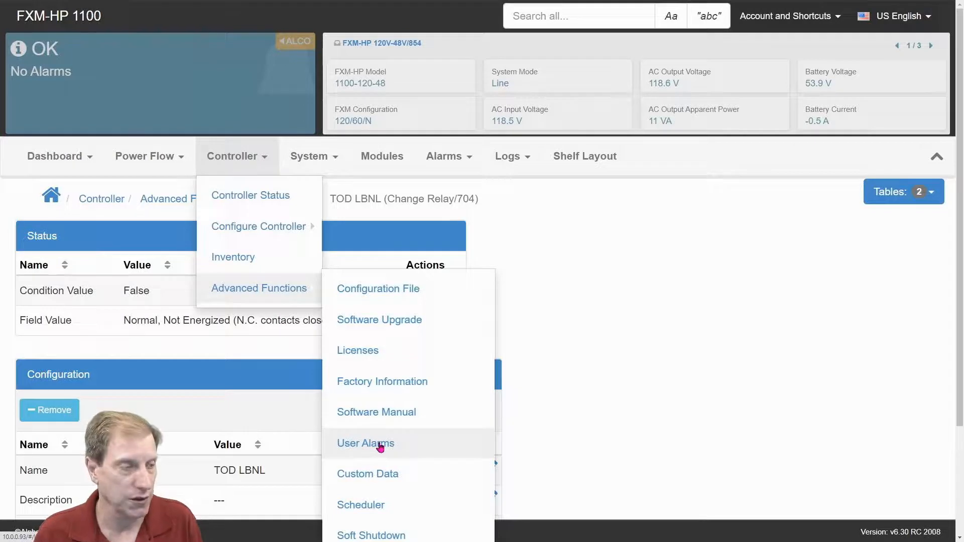
left_click(380, 447)
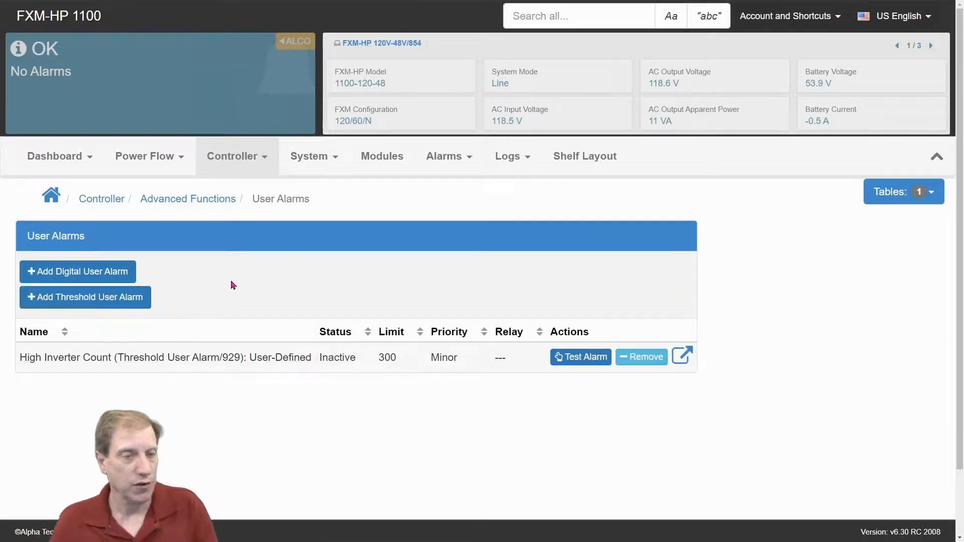
left_click(139, 306)
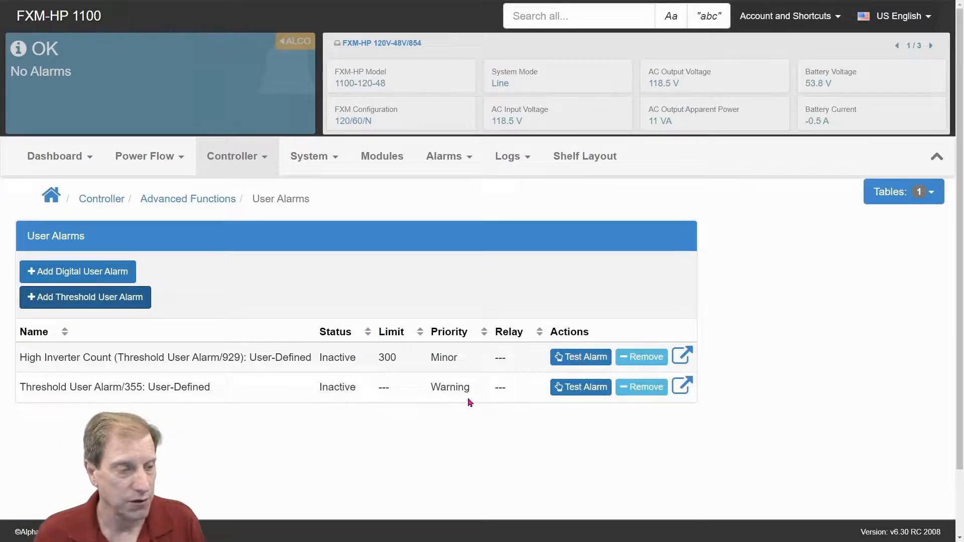
left_click(689, 391)
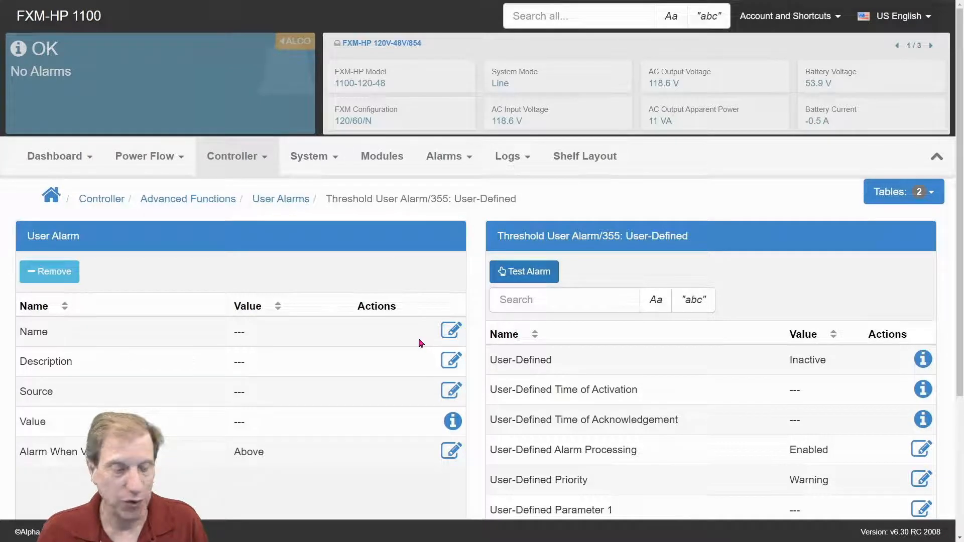
Name the new threshold user alarm AC Input >130 and save the name
left_click(452, 331)
left_click_drag(195, 105, 163, 117)
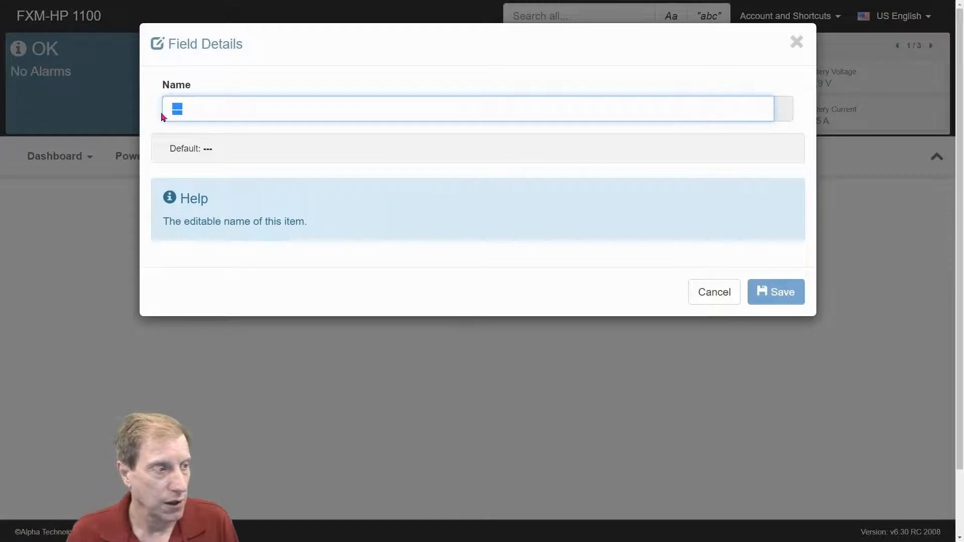
type("AC")
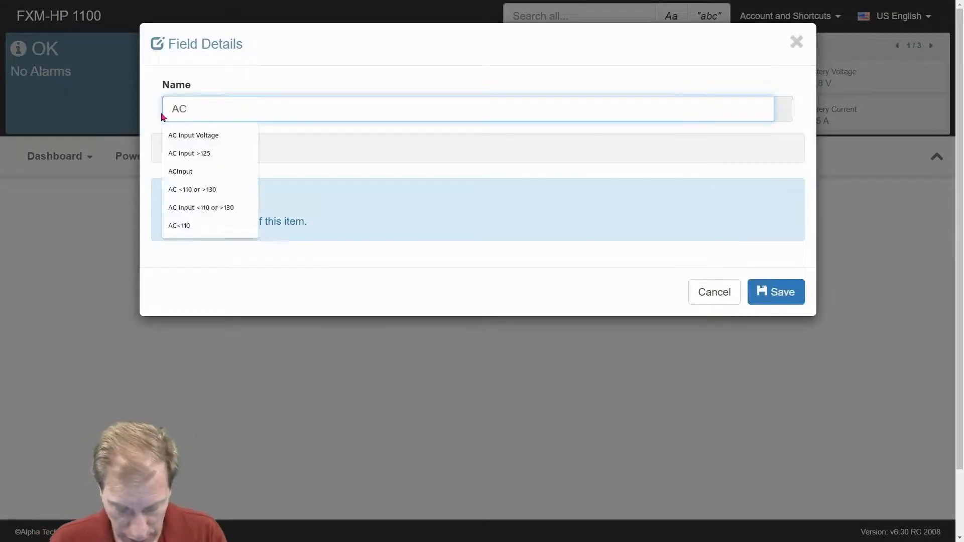
type(" I")
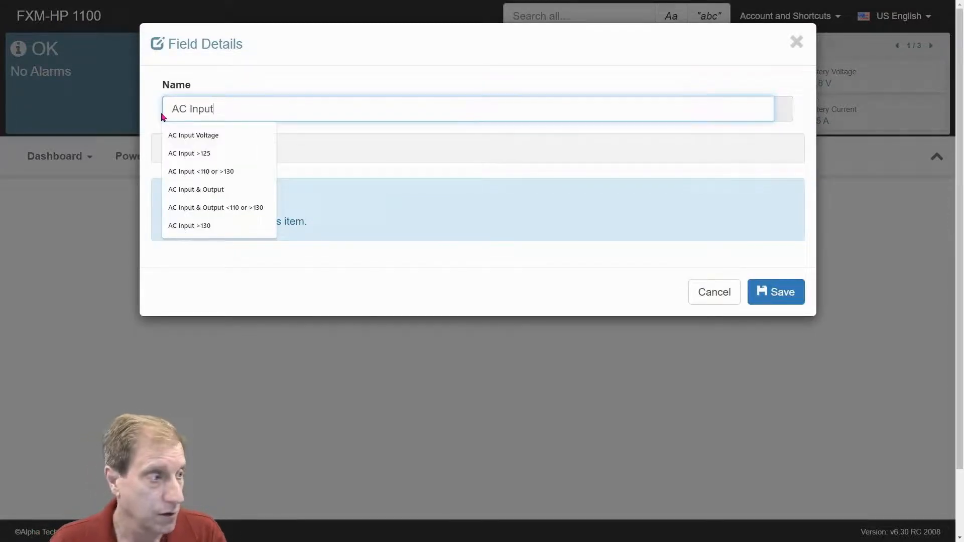
type("nput")
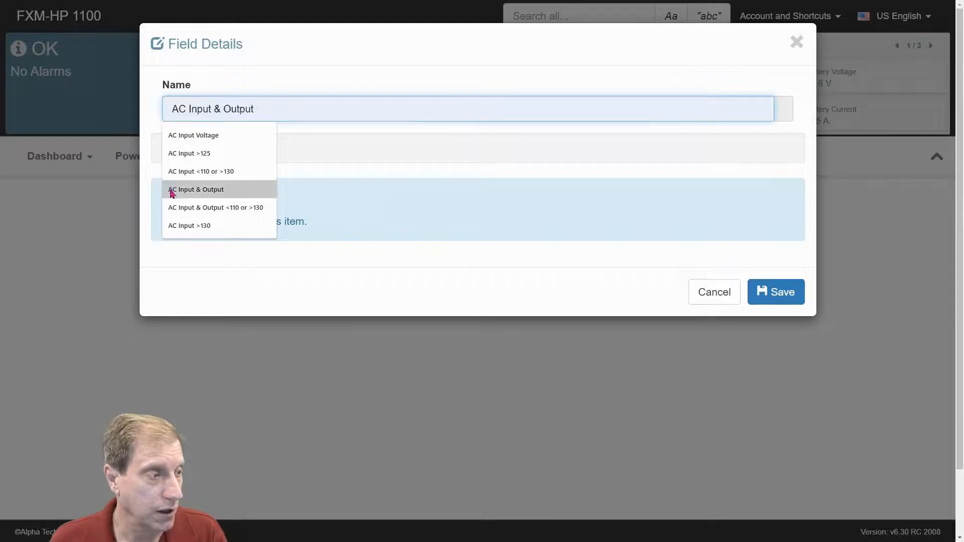
left_click(181, 225)
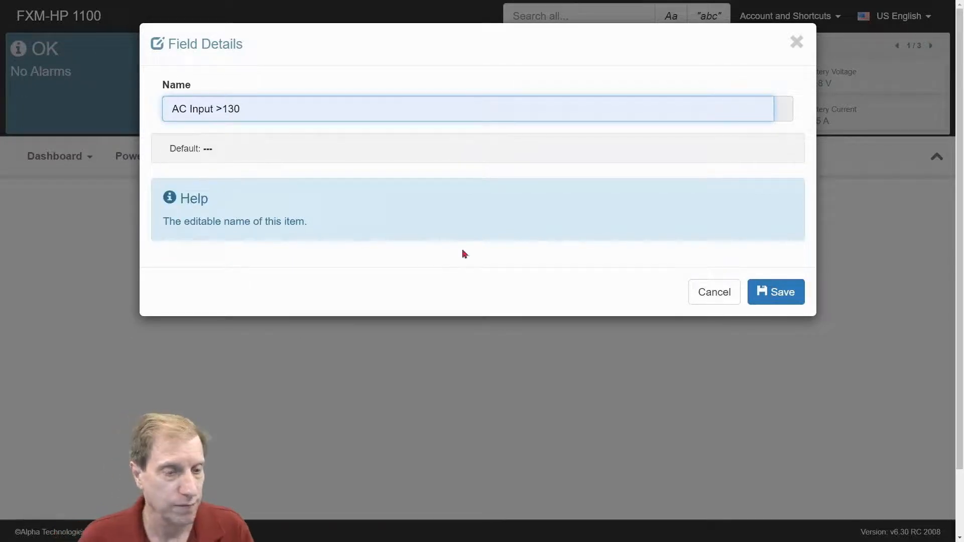
left_click(768, 301)
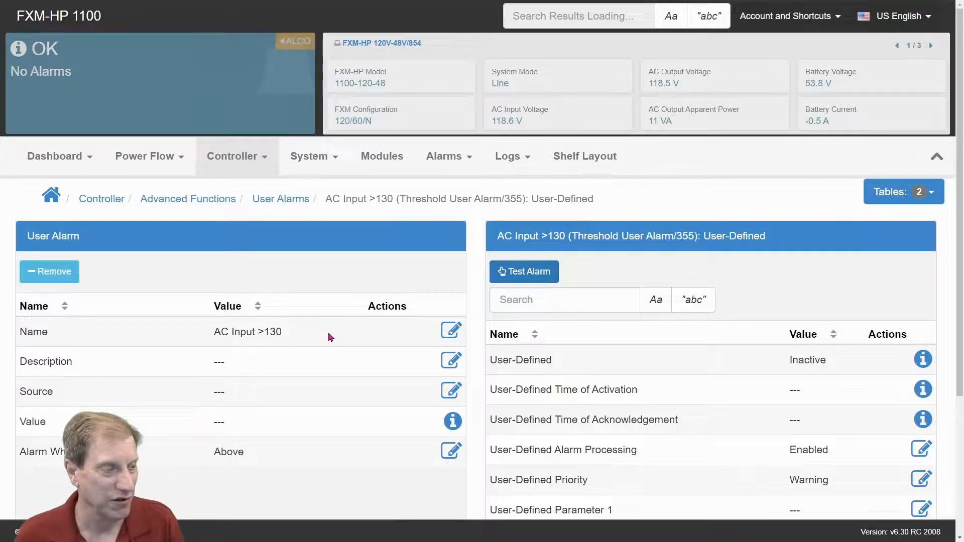
Set the AC Input >130 alarm's Source to the AC Input Voltage of FXM-HP 120V-48V/854 and save it
left_click(452, 391)
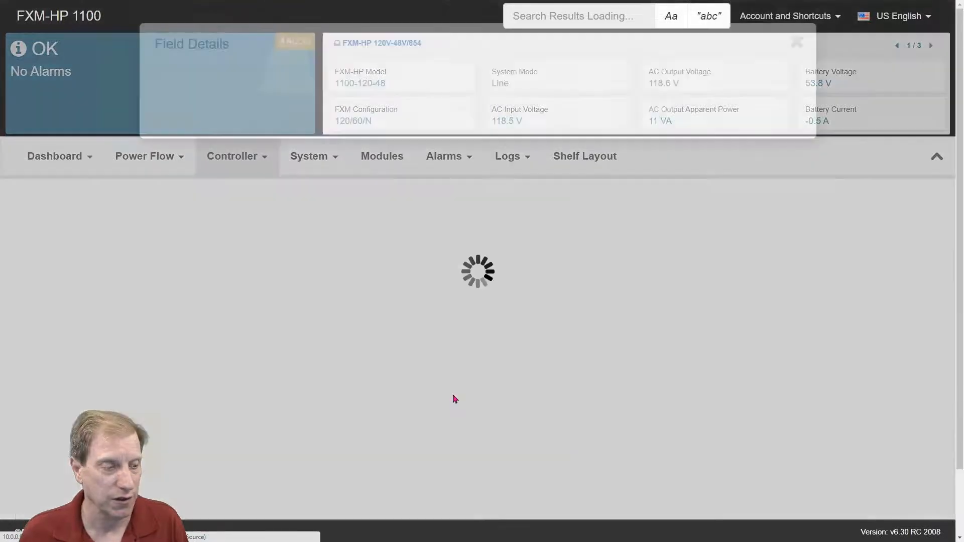
scroll(269, 345, "down", 1)
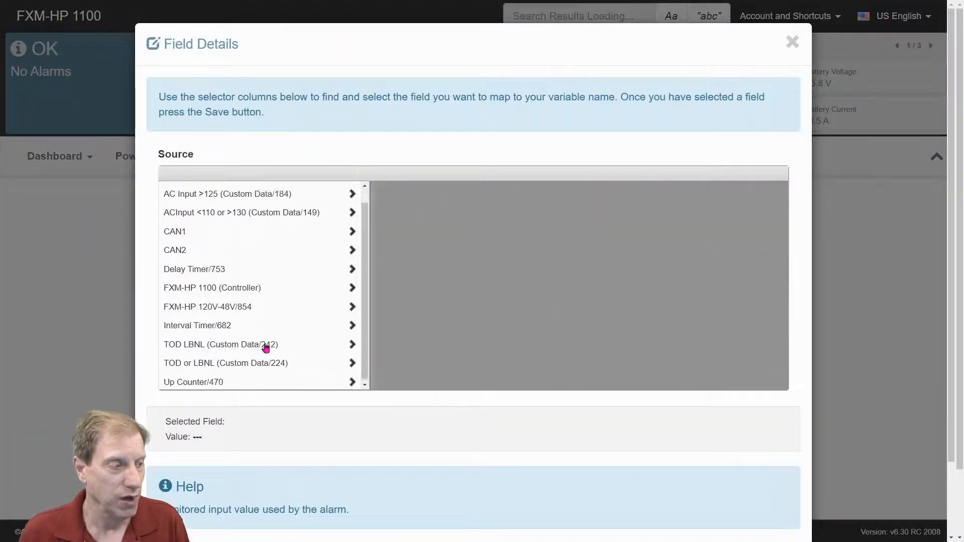
scroll(267, 347, "down", 1)
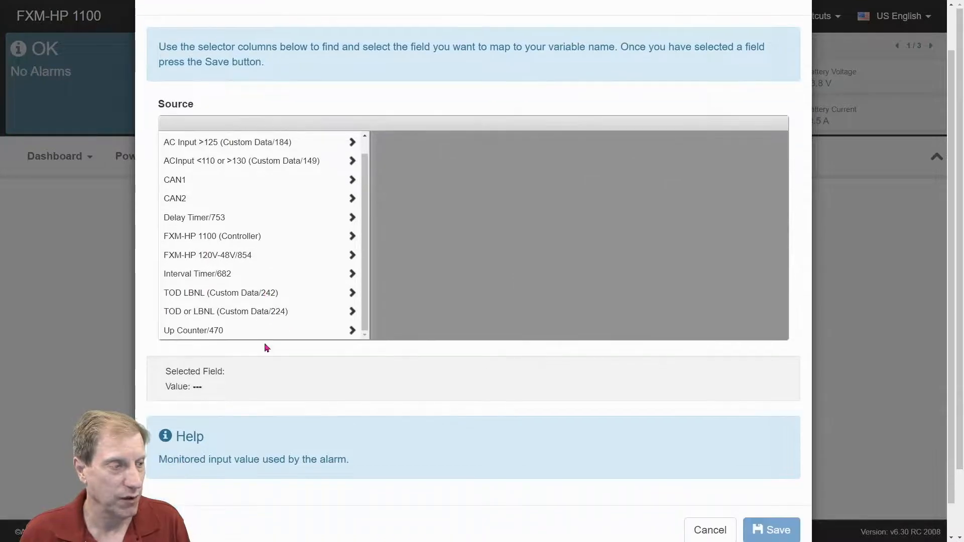
left_click(221, 261)
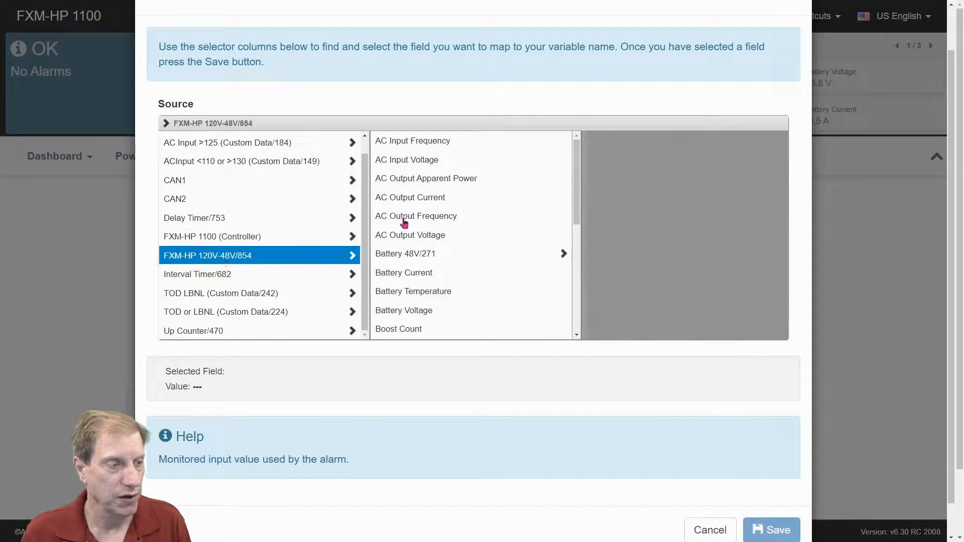
left_click(418, 161)
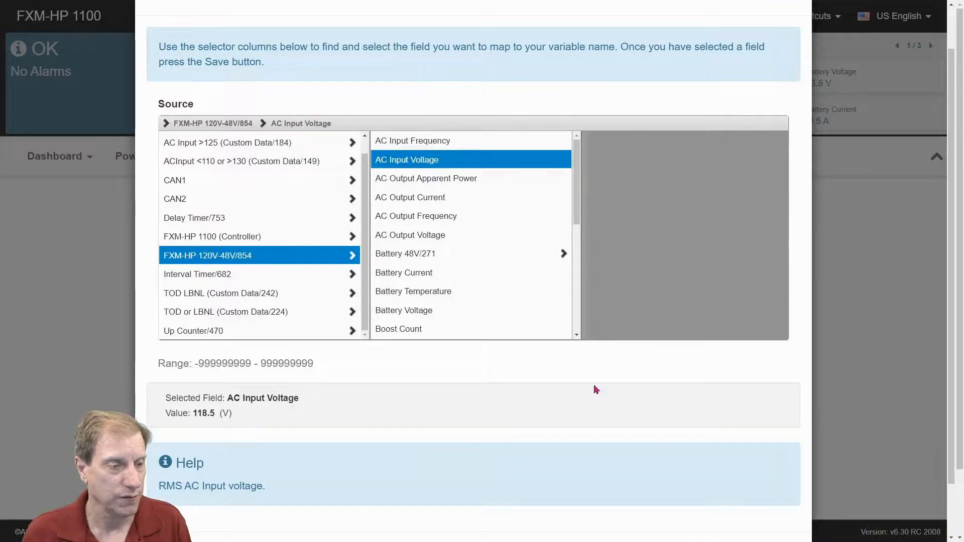
scroll(663, 427, "down", 1)
left_click(779, 495)
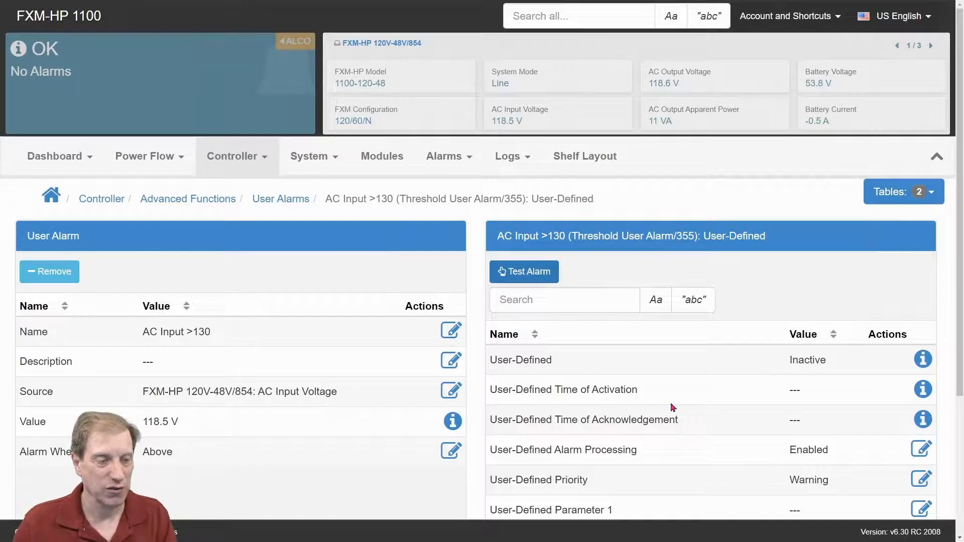
Set the AC Input >130 alarm's User-Defined Parameter 1 to 130 and save it
scroll(671, 404, "down", 2)
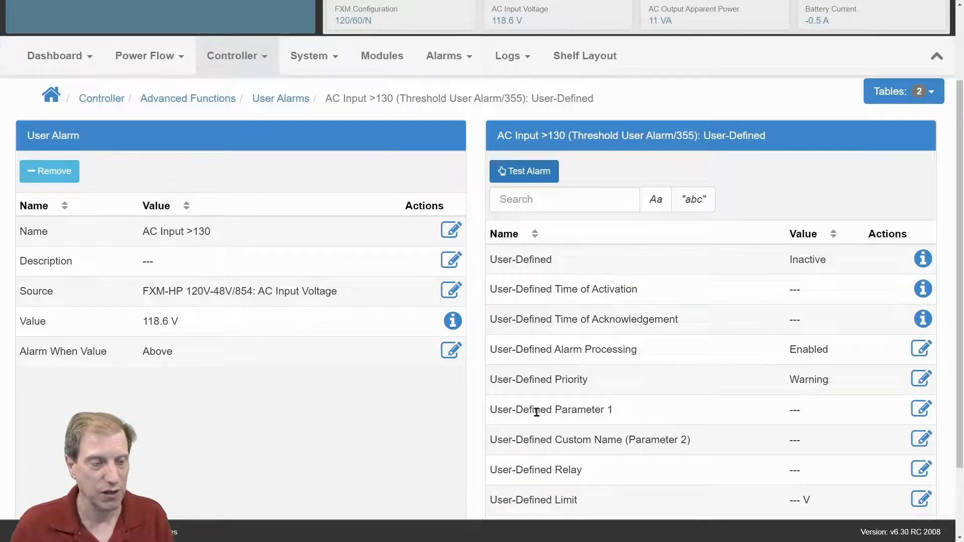
left_click(921, 408)
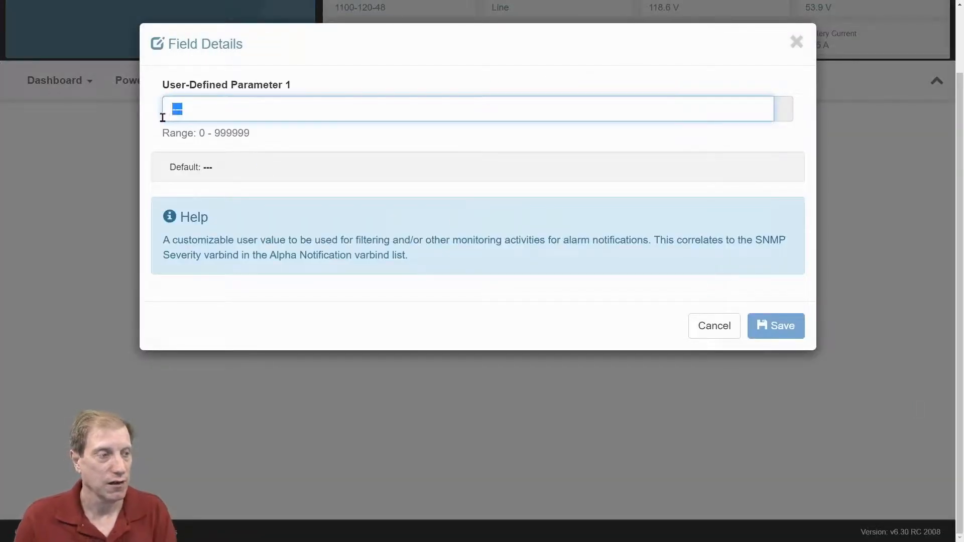
type("130")
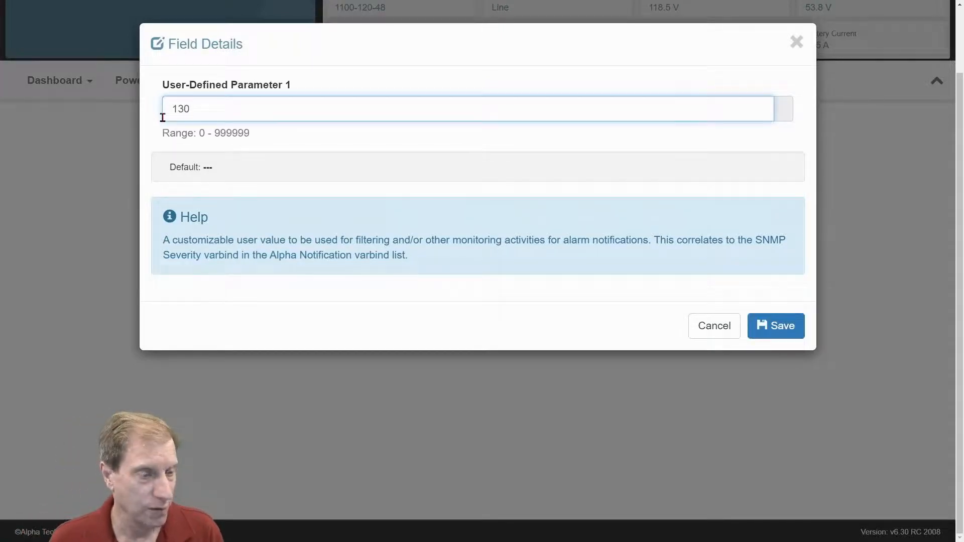
left_click(776, 326)
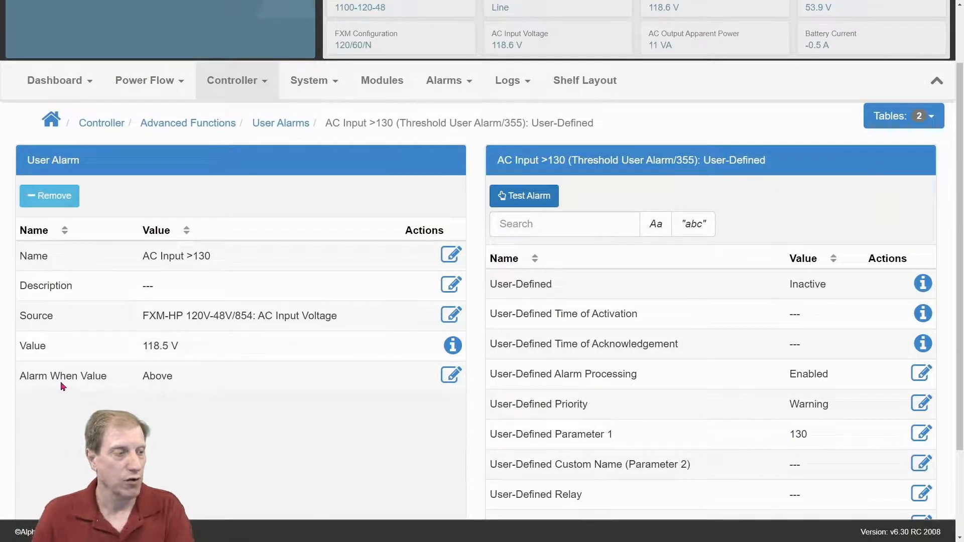
Review the Above and Below options of Alarm When Value and close the field without saving
left_click(451, 376)
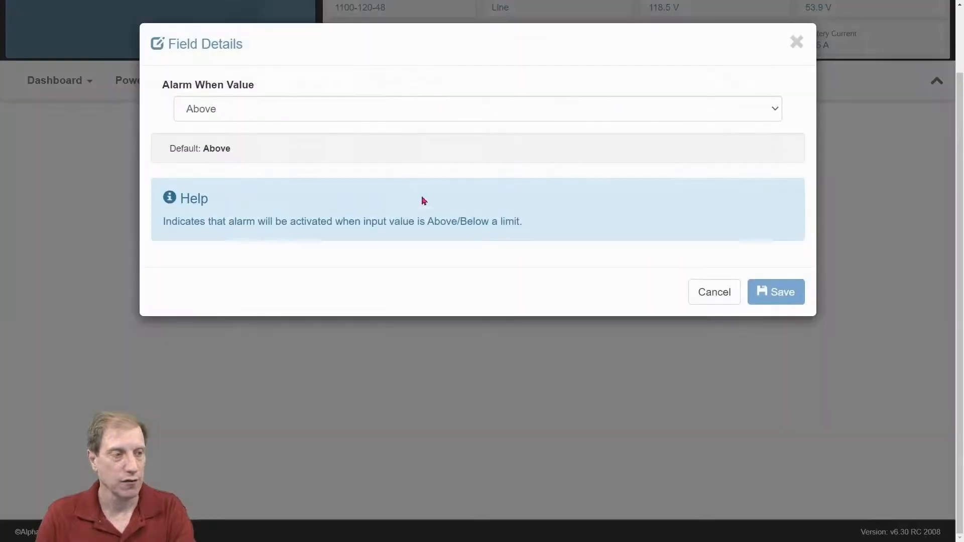
left_click(386, 109)
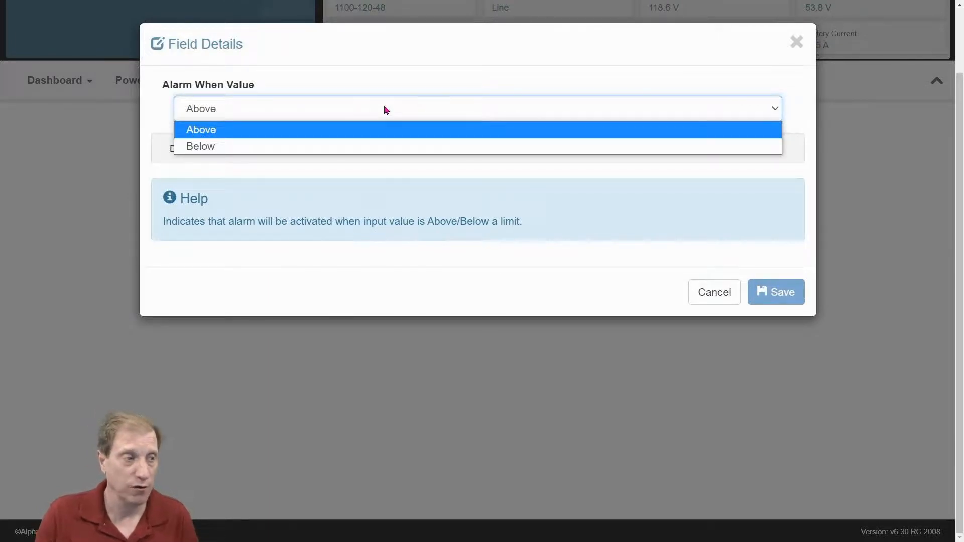
left_click(379, 132)
left_click(712, 292)
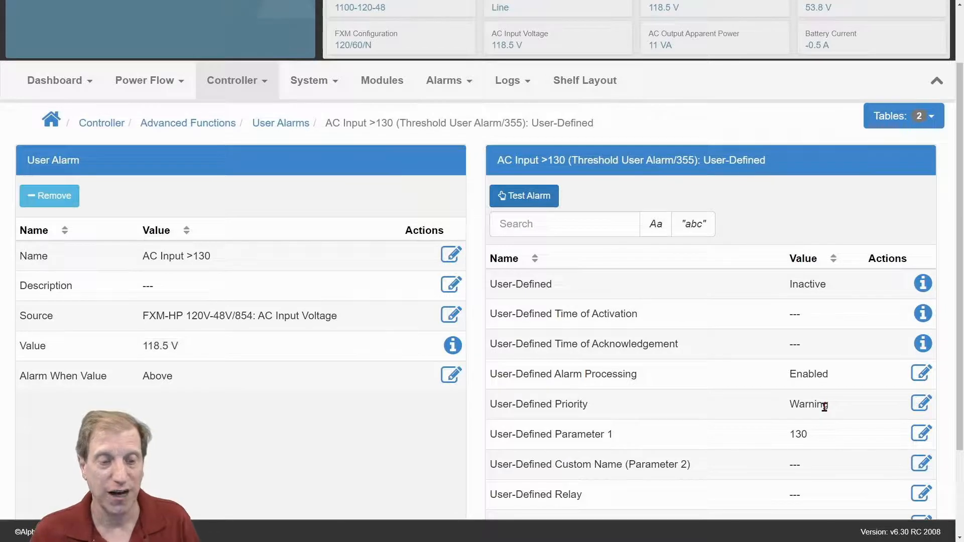
Set the AC Input >130 alarm's User-Defined Priority to Minor and save it
left_click(921, 403)
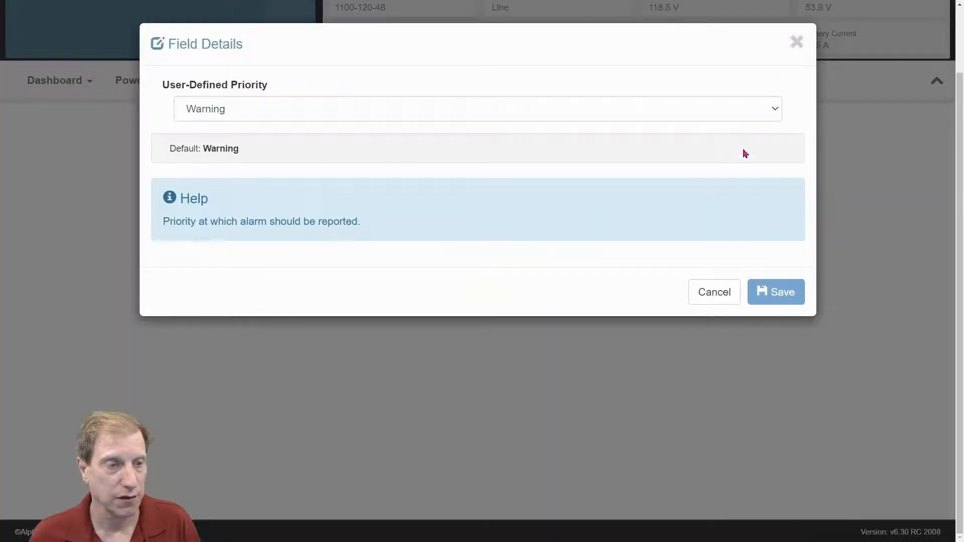
left_click(771, 111)
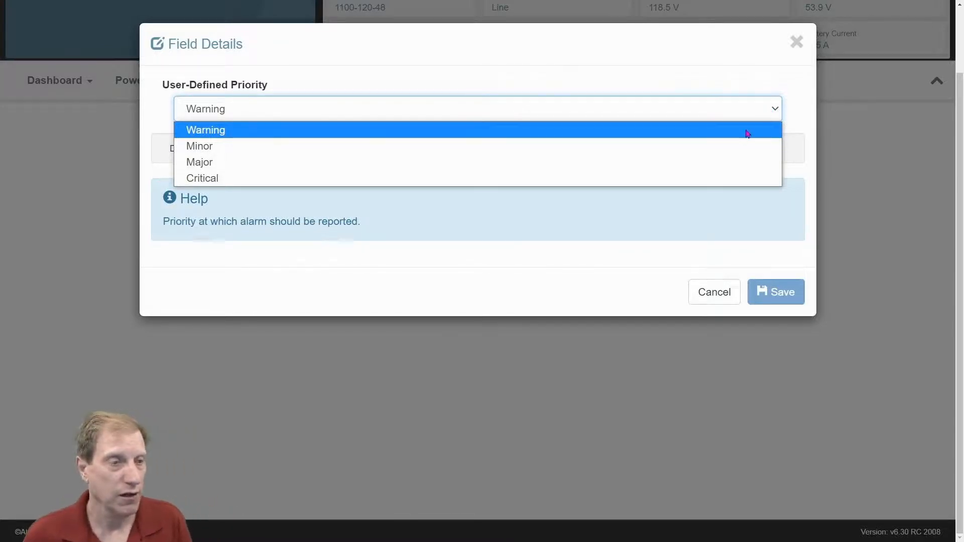
left_click(734, 145)
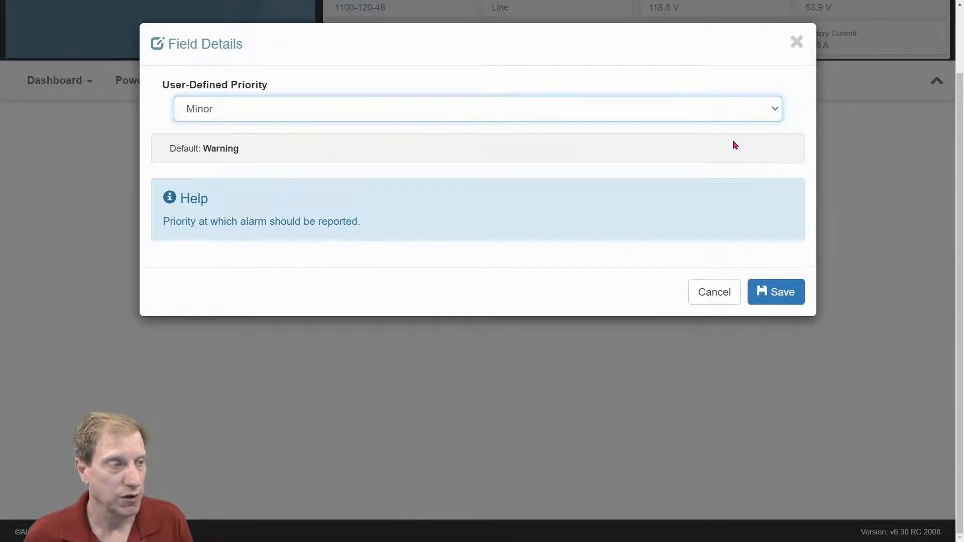
left_click(774, 288)
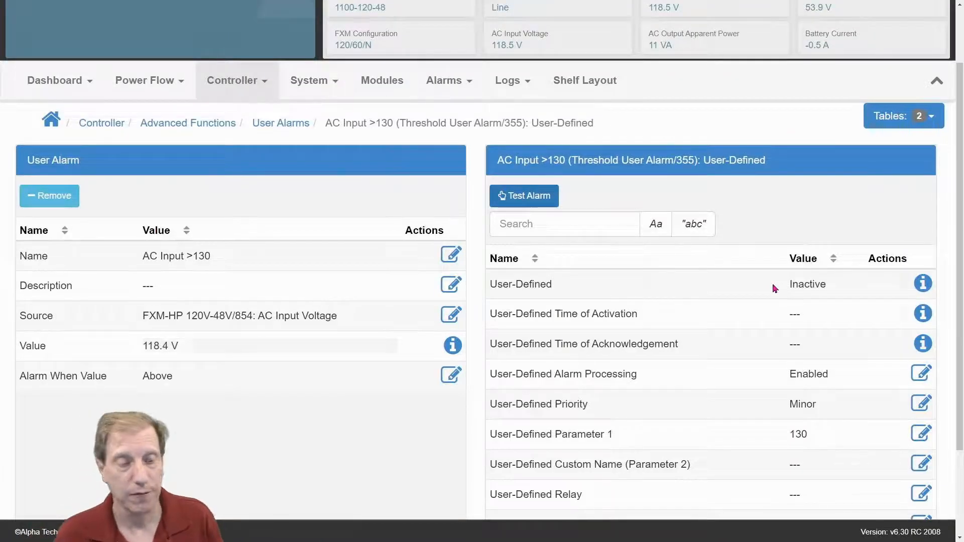
left_click(232, 83)
mouse_move(259, 151)
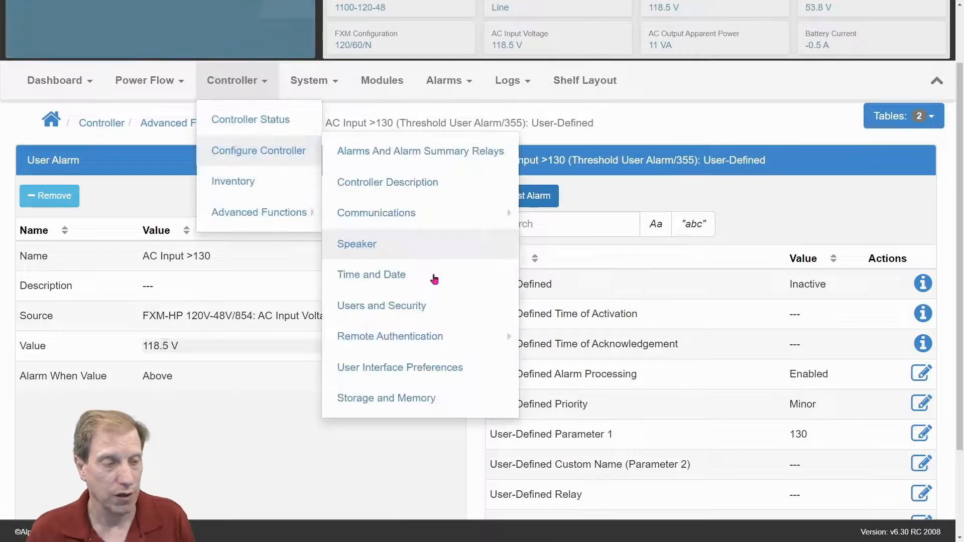
left_click(371, 452)
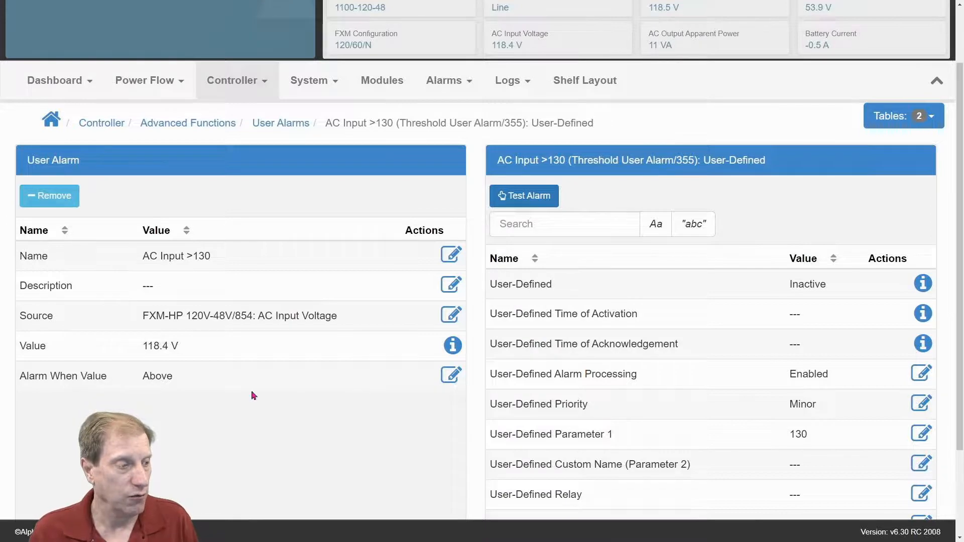
scroll(279, 373, "up", 2)
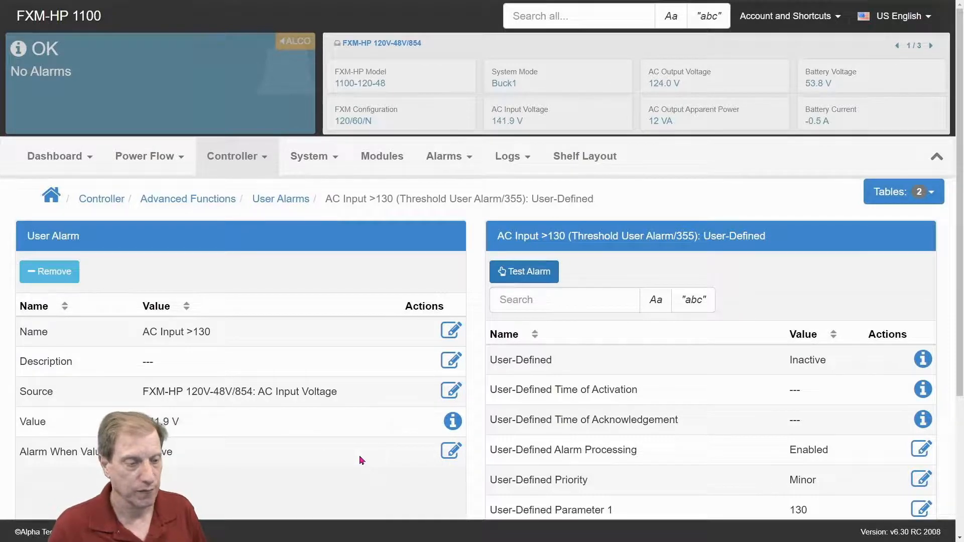
Set the AC Input >130 alarm's User-Defined Limit to 130 V and save it
scroll(360, 460, "down", 3)
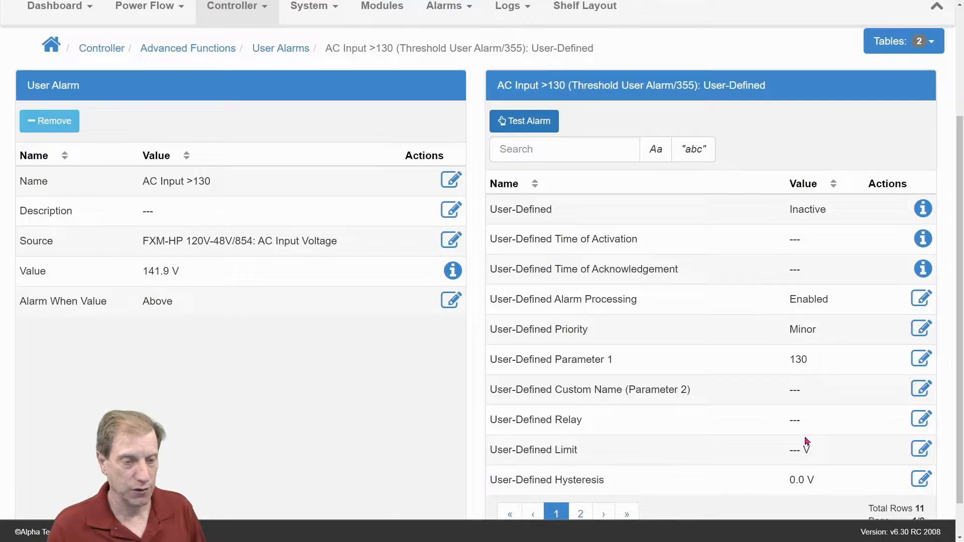
left_click(922, 449)
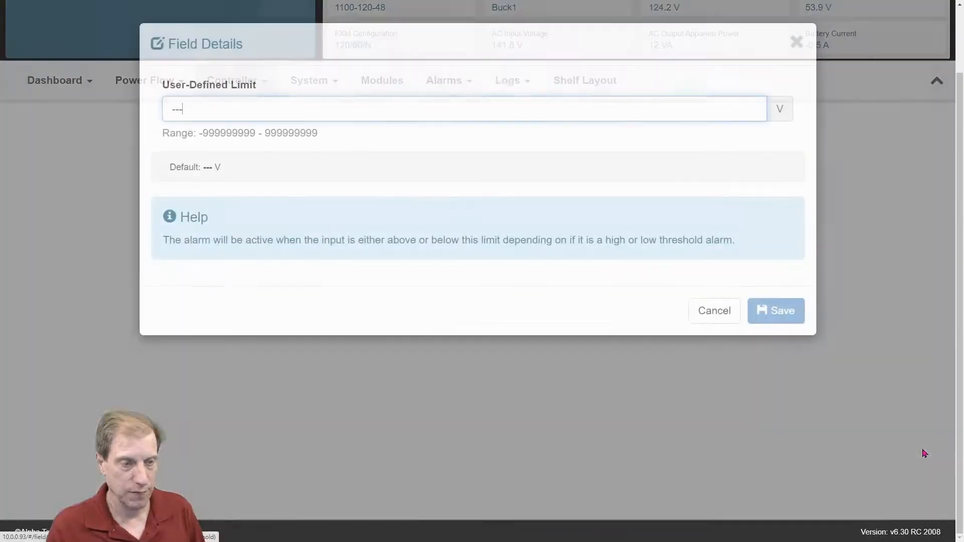
left_click_drag(189, 114, 151, 124)
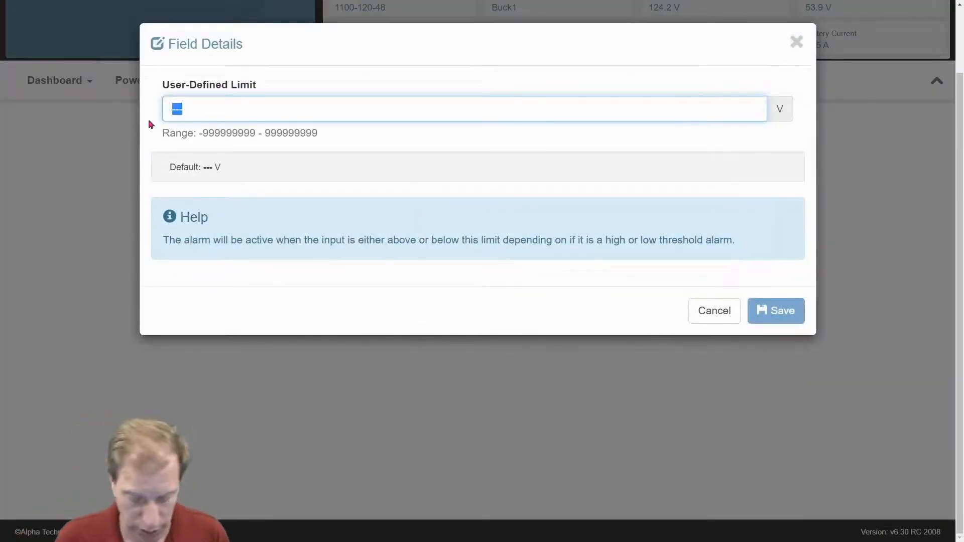
type("130")
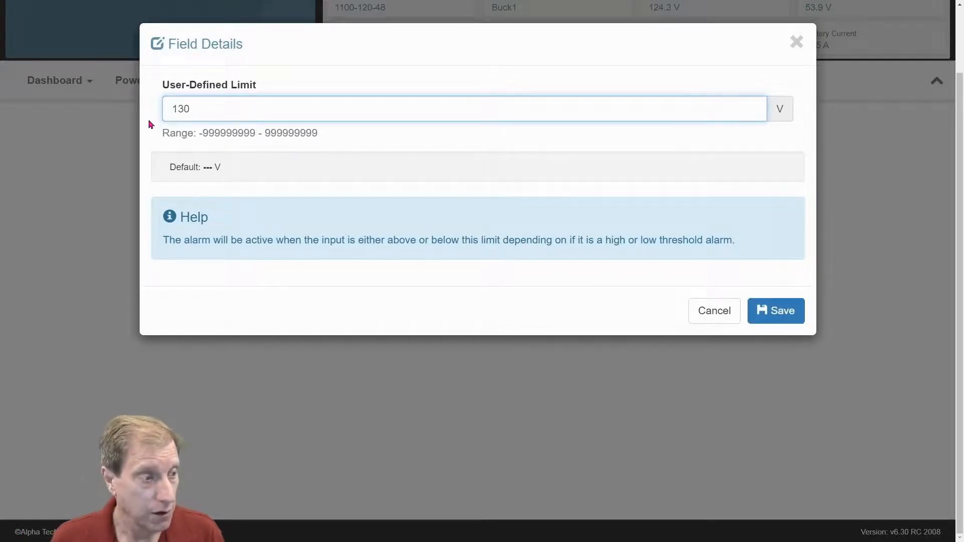
left_click(770, 314)
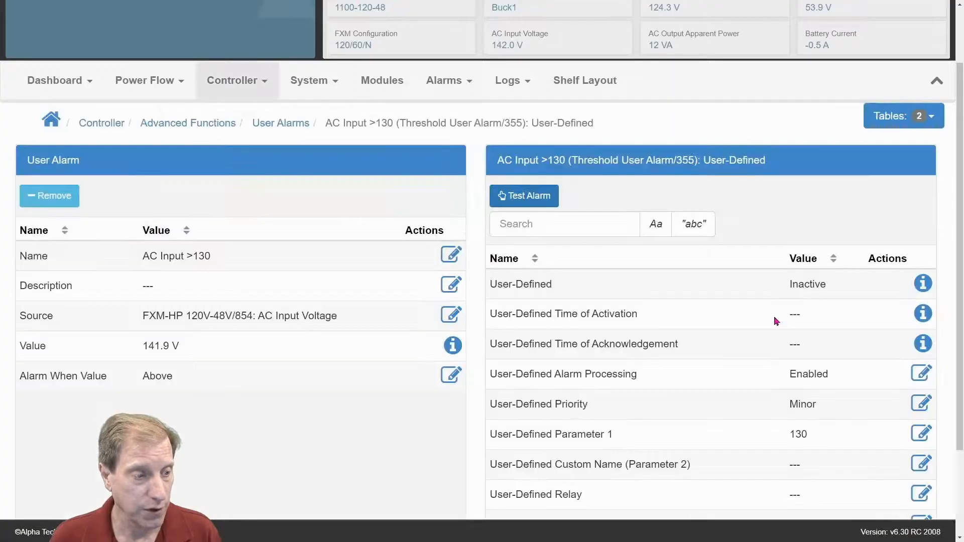
Reset the alarm's User-Defined Parameter 1 to its default of --- and save it
scroll(777, 411, "down", 2)
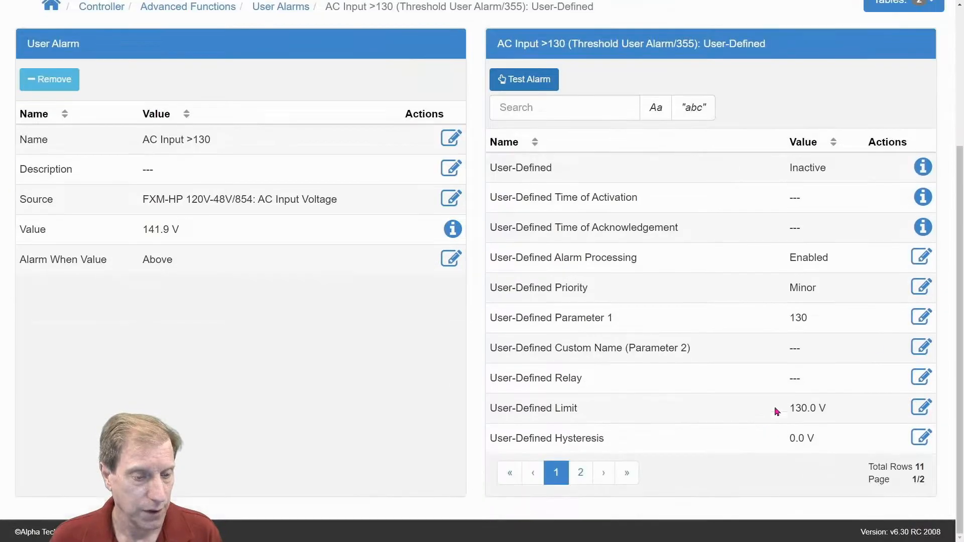
left_click(921, 317)
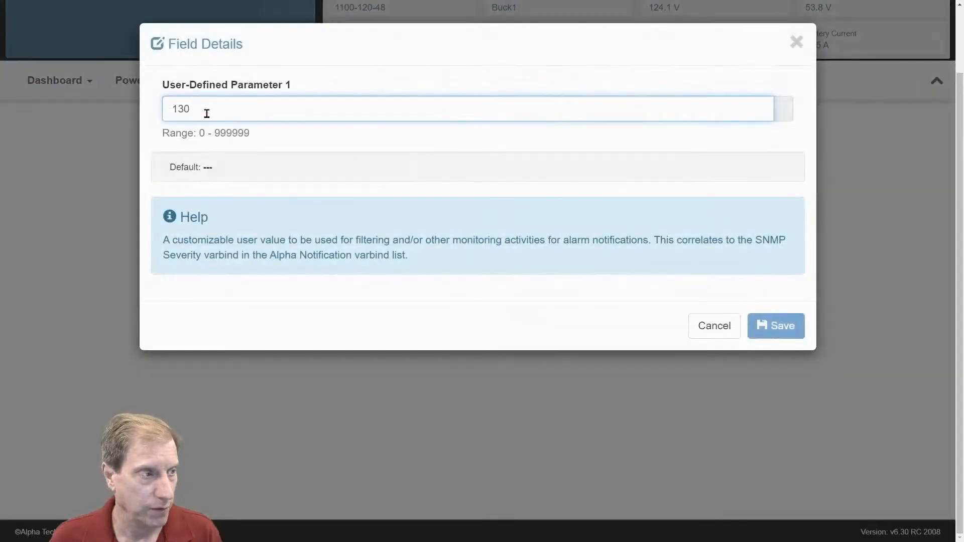
left_click_drag(207, 113, 145, 116)
type("---")
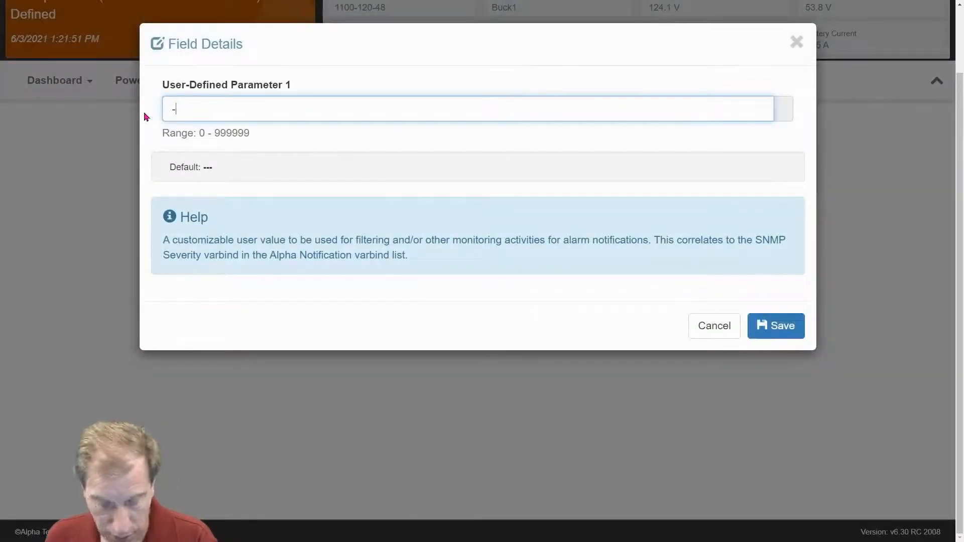
left_click(768, 337)
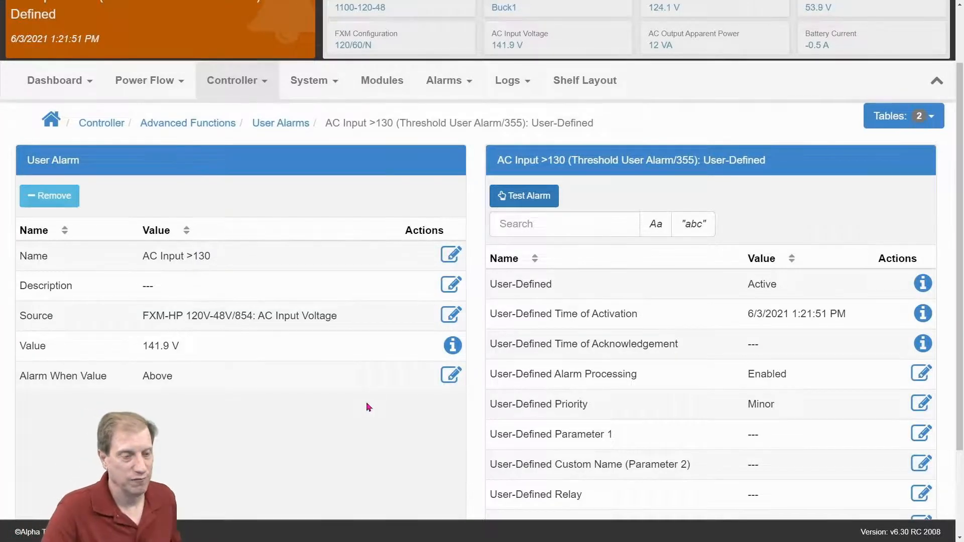
Return to the controller's User Alarms, add a digital user alarm and open its details
scroll(368, 406, "down", 2)
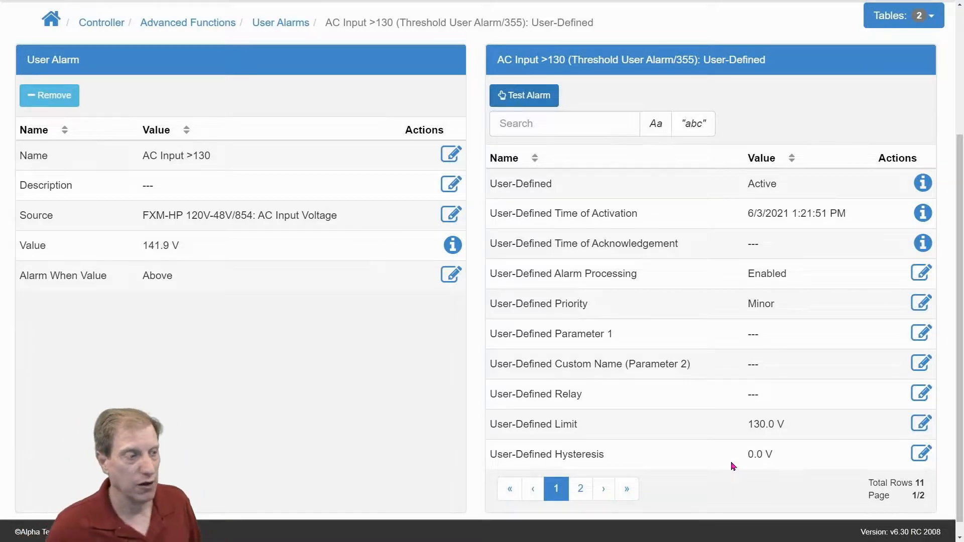
scroll(189, 252, "up", 3)
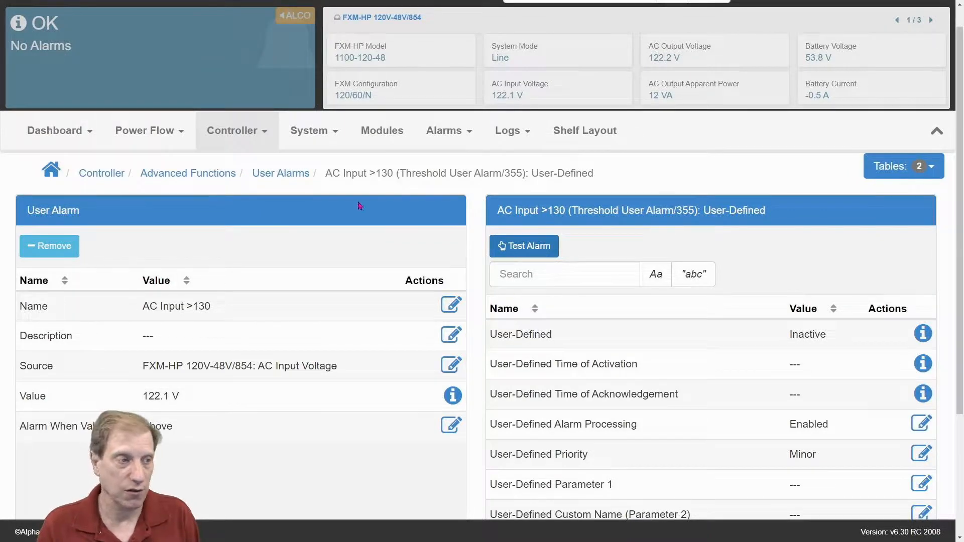
left_click(261, 134)
mouse_move(259, 266)
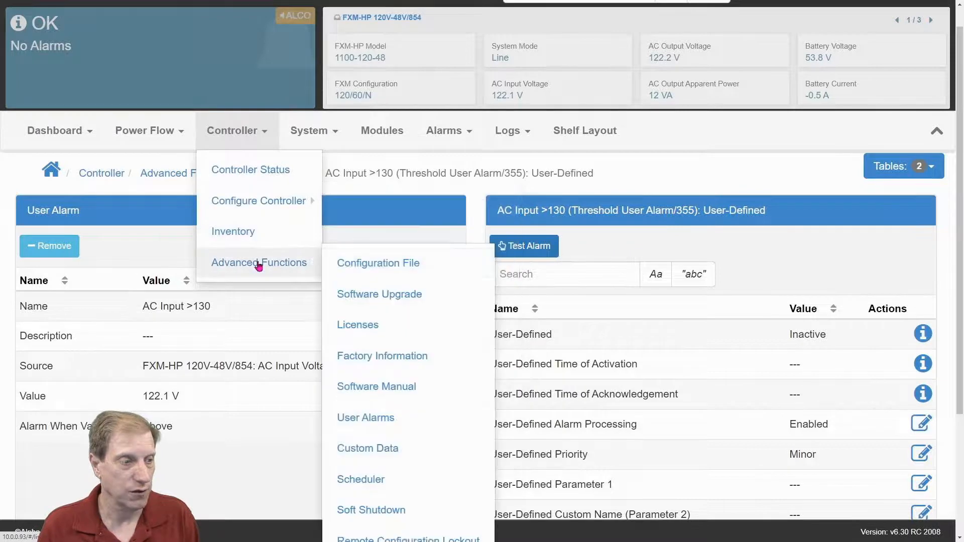
left_click(376, 423)
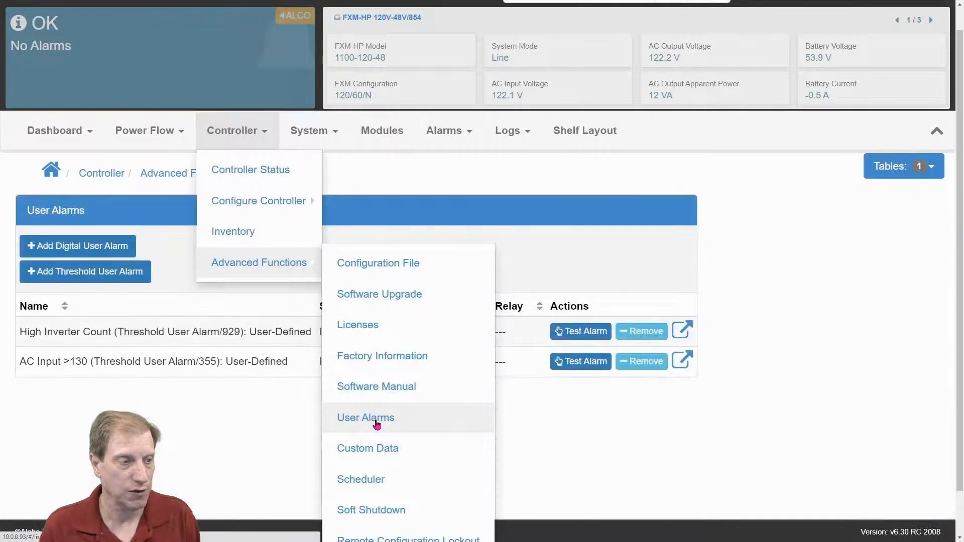
left_click(89, 250)
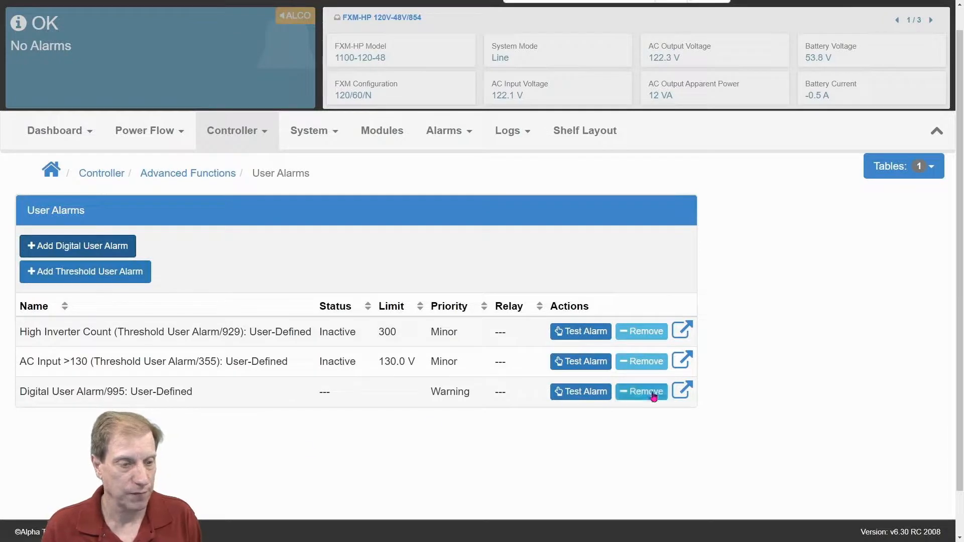
left_click(681, 391)
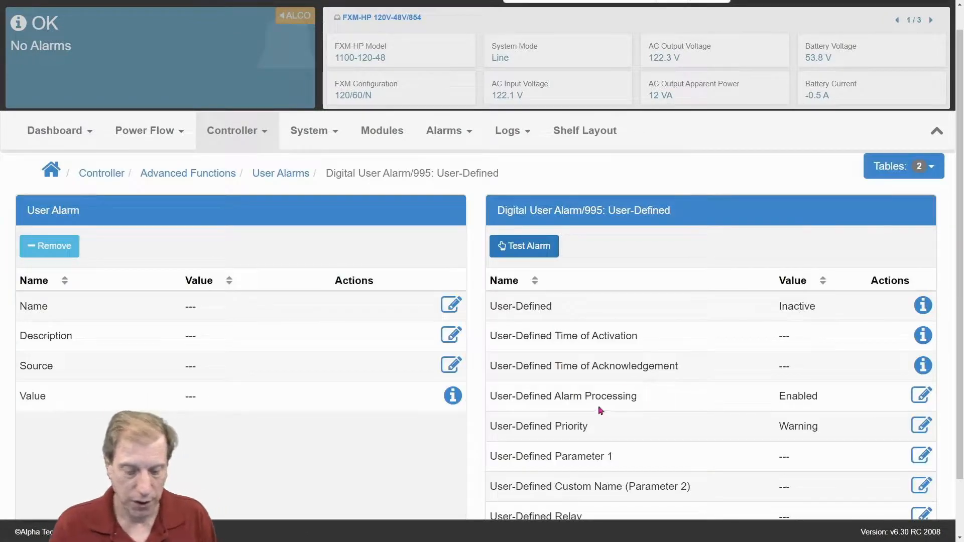
Name the digital user alarm "AC Input <110 or >130" and save it
left_click(451, 306)
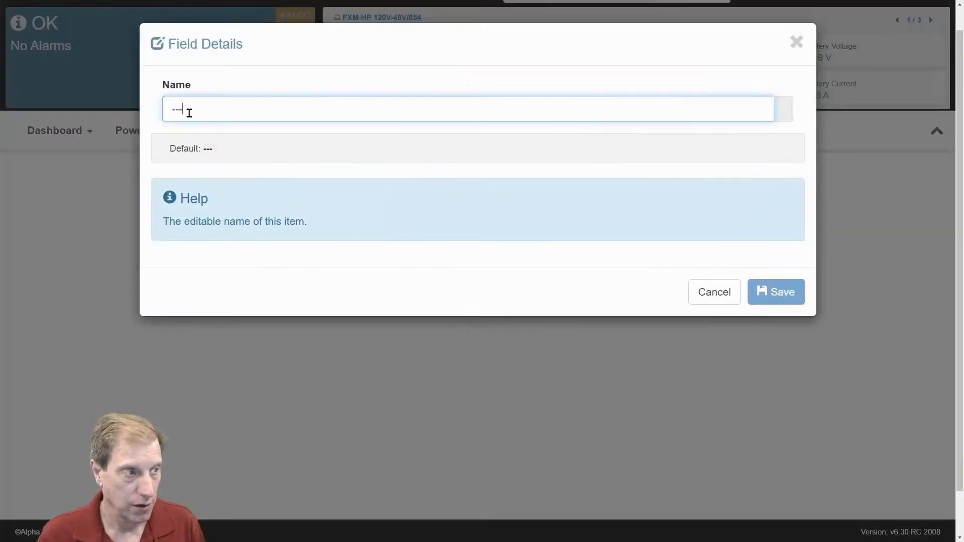
left_click_drag(187, 111, 146, 113)
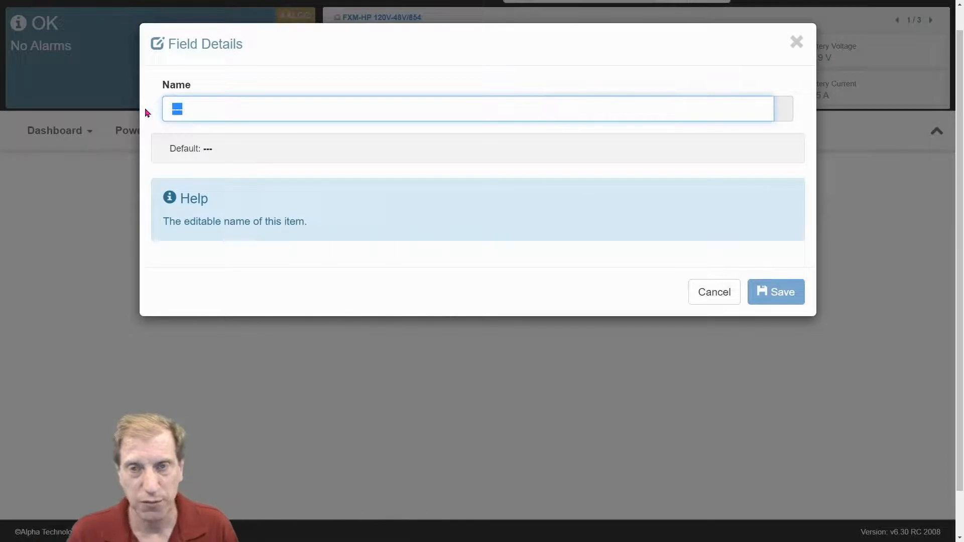
type("AC Input <110 or >130")
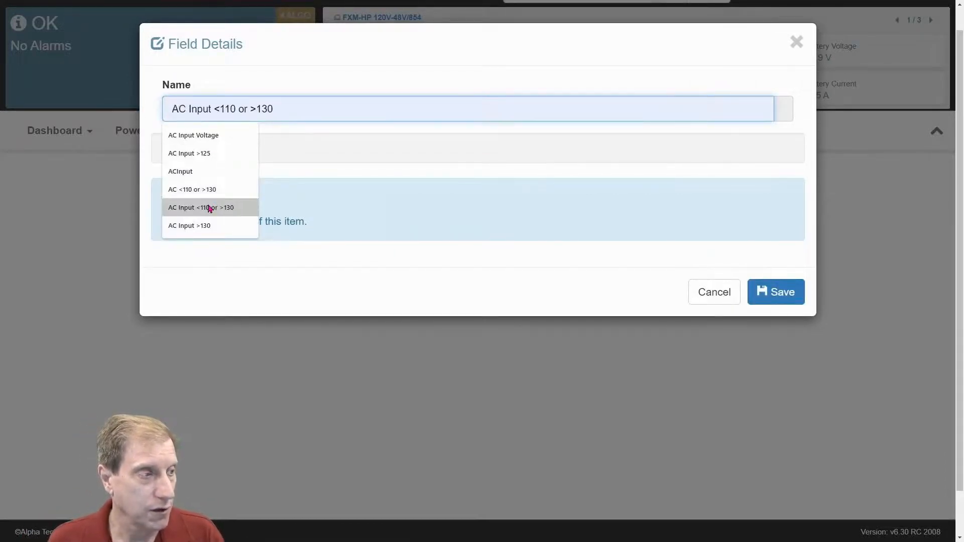
left_click(208, 207)
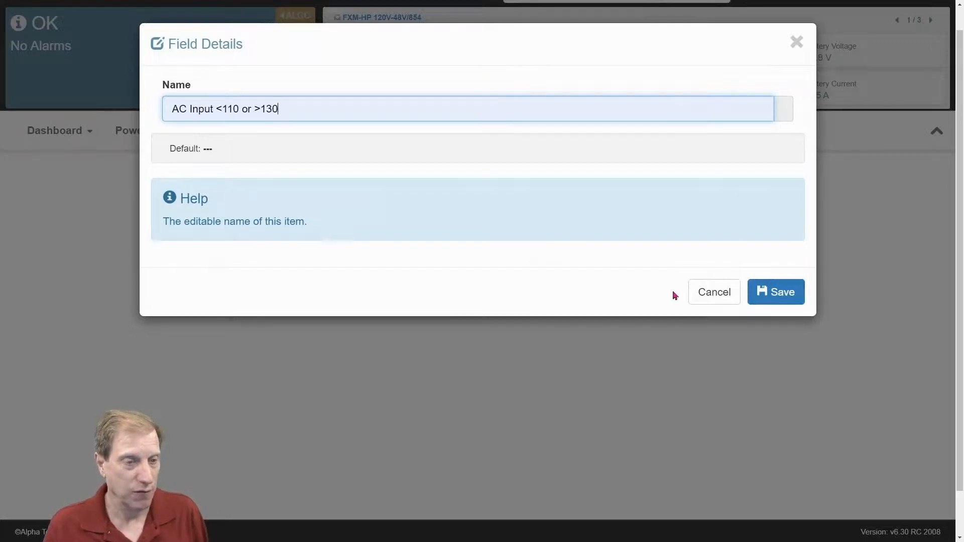
left_click(756, 294)
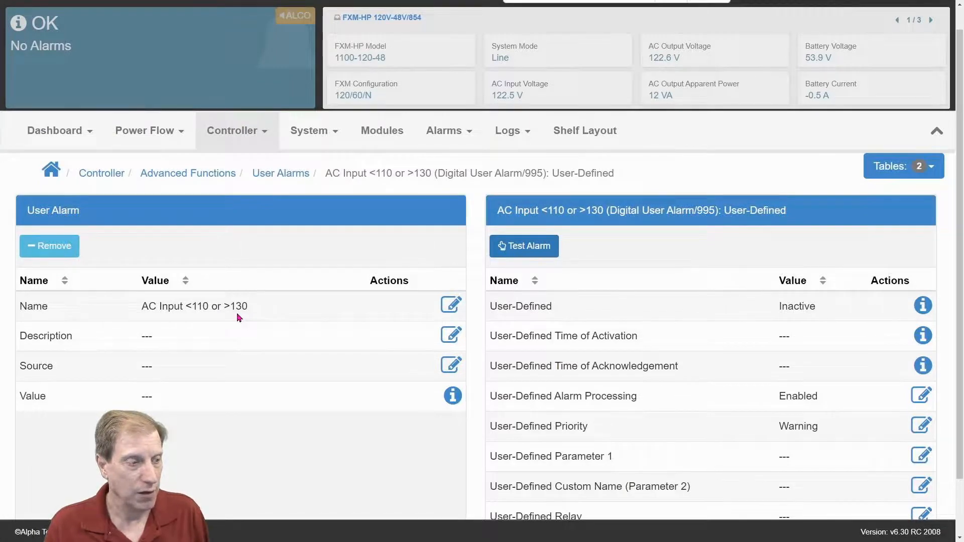
Set the digital alarm's Source to Result as Boolean of the ACInput <110 or >130 (Custom Data/149) equation and save it
left_click(451, 366)
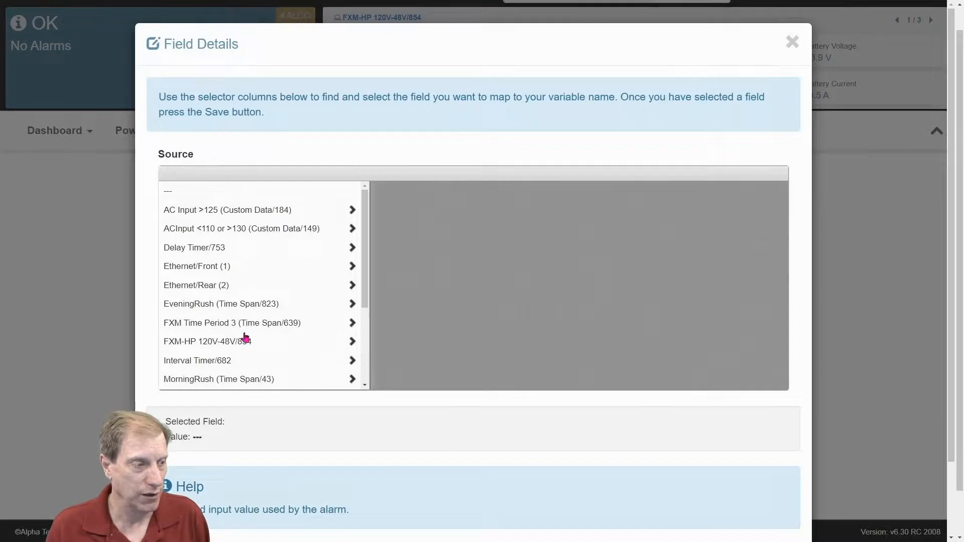
left_click(243, 345)
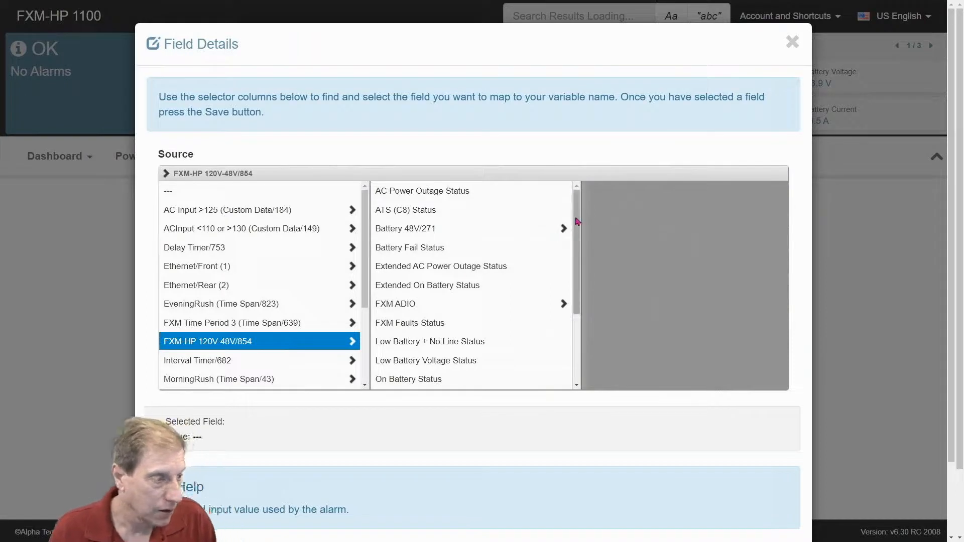
scroll(296, 338, "down", 3)
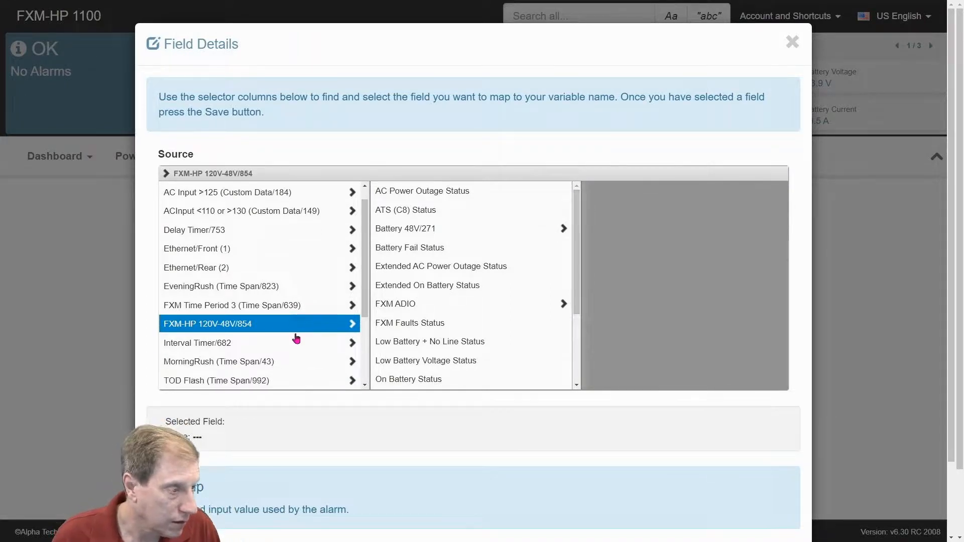
scroll(297, 338, "up", 3)
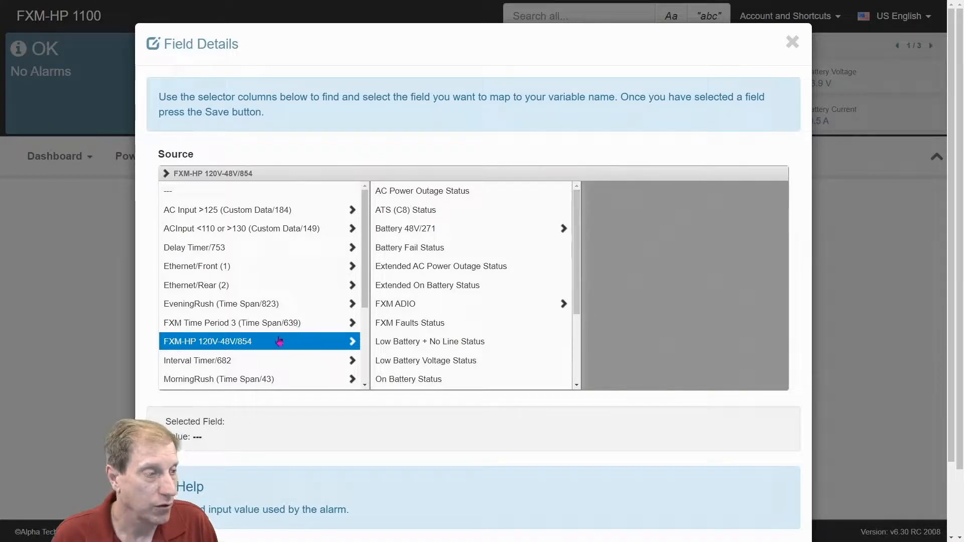
left_click(231, 232)
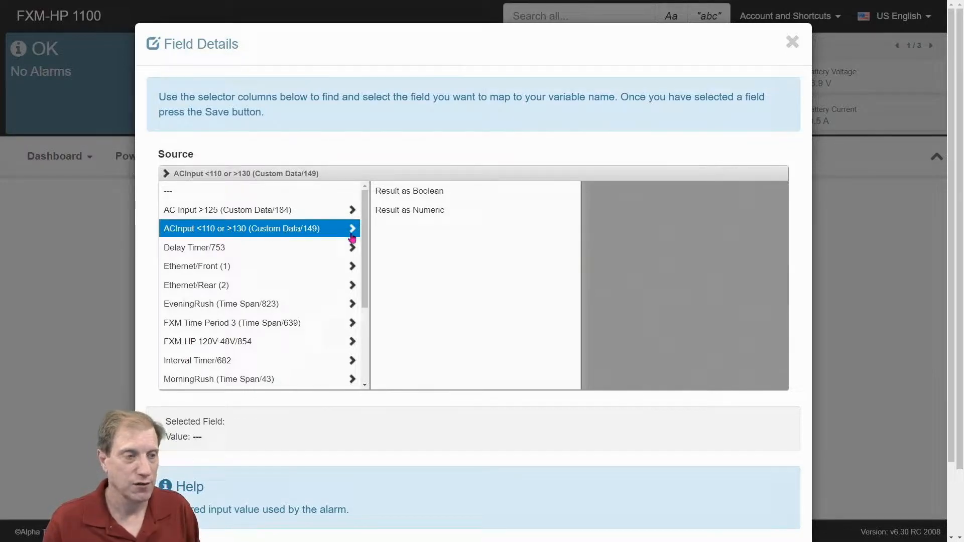
left_click(412, 194)
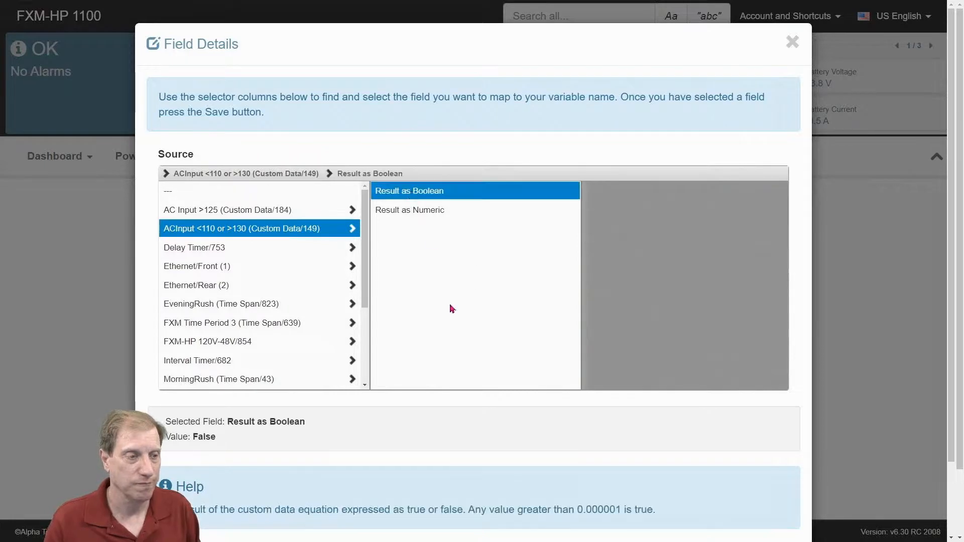
scroll(451, 309, "down", 3)
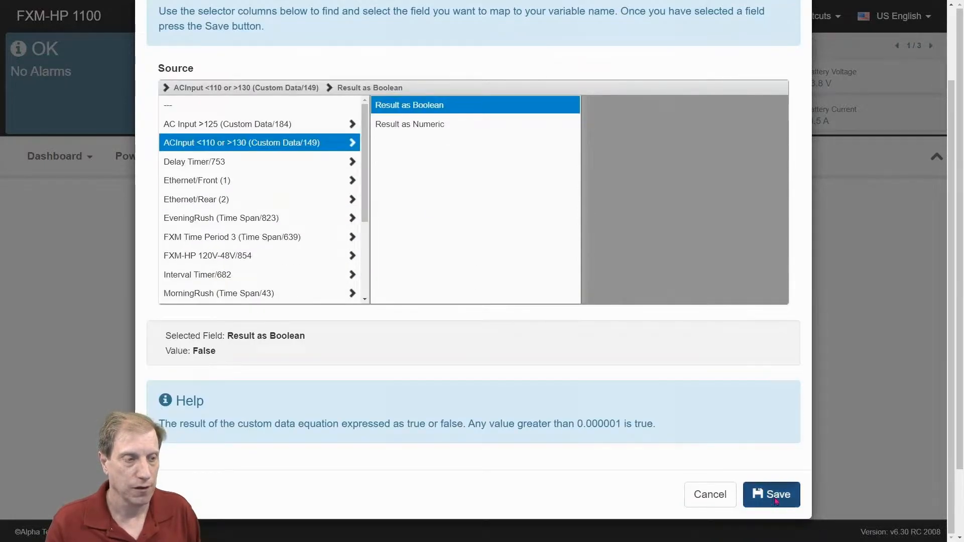
left_click(776, 494)
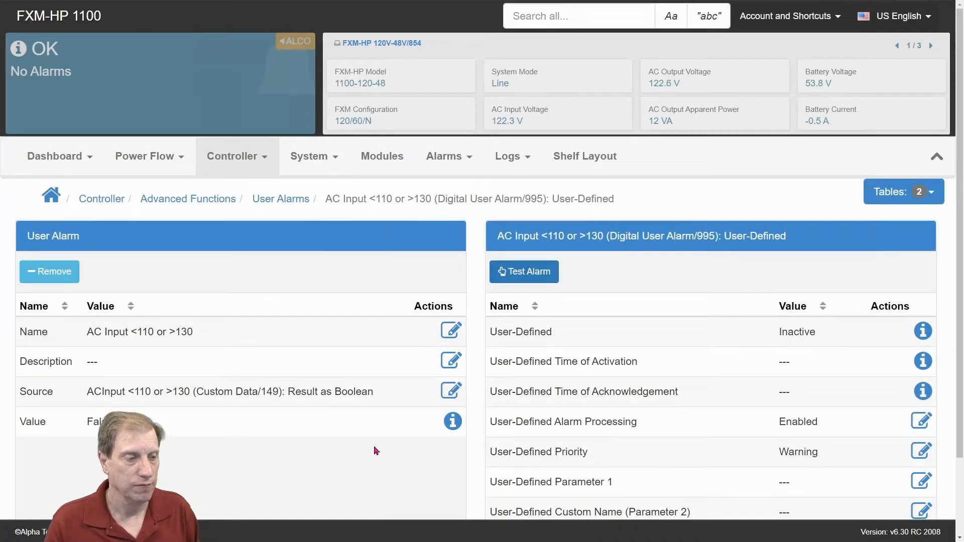
scroll(376, 451, "down", 2)
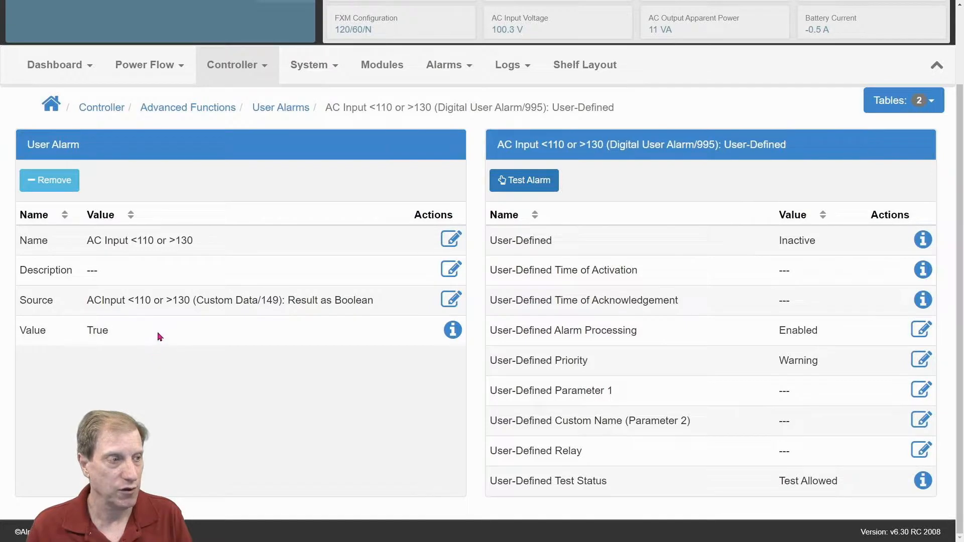
scroll(160, 337, "up", 2)
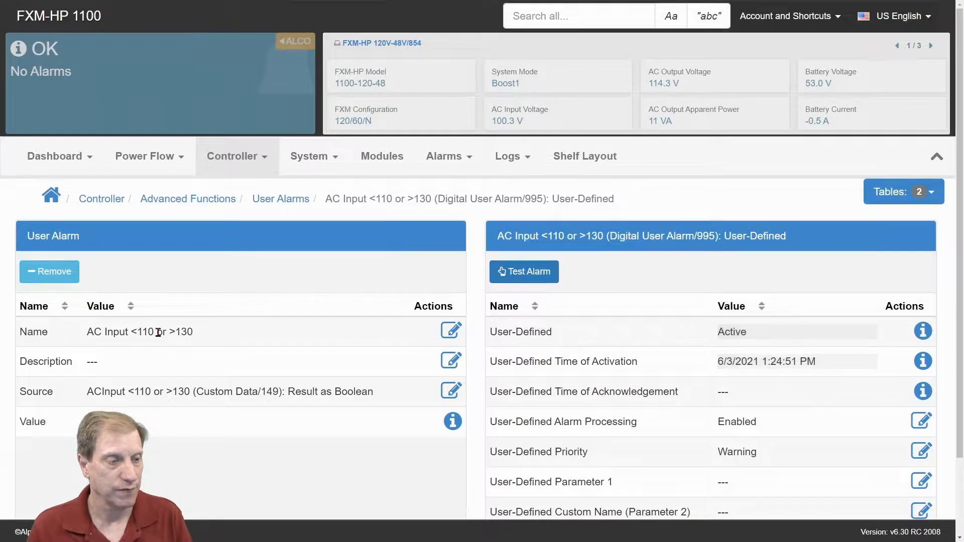